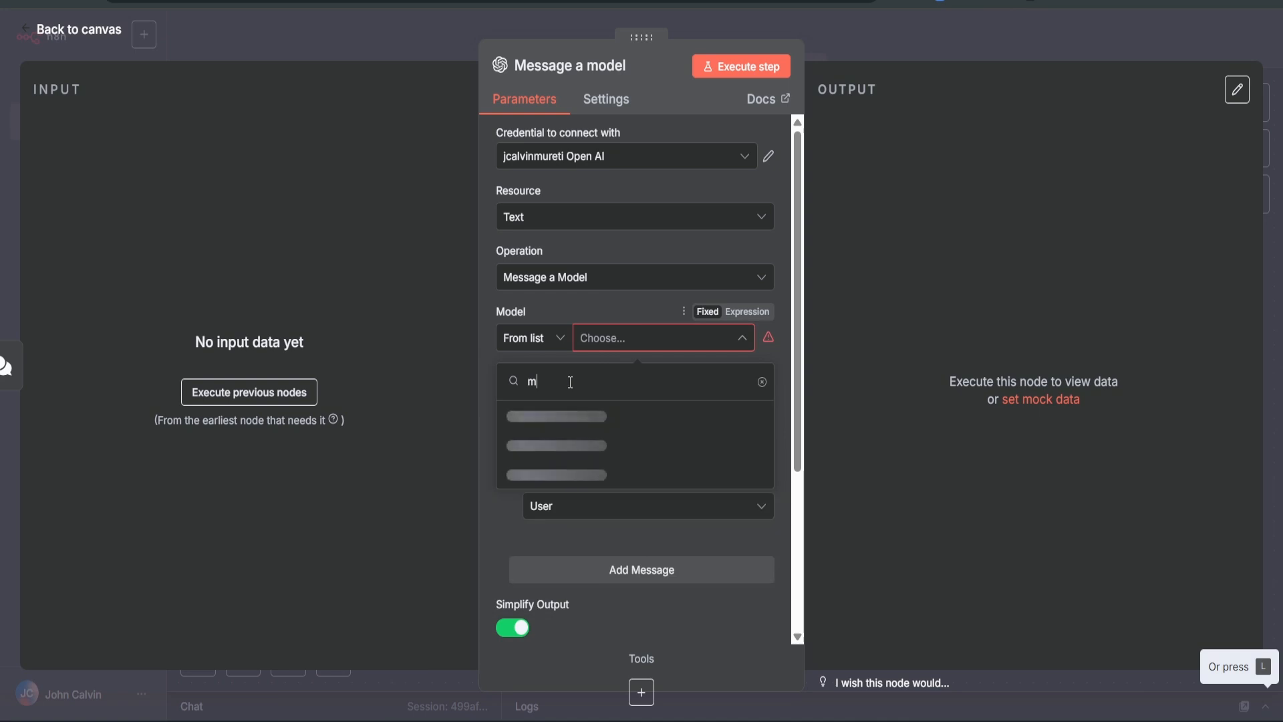
Step: Choose GPT-4O-MINI as the model and paste the Yellow Pages Kenya JSON converter instructions into the first message's prompt
{"action": "type", "text": "ini"}
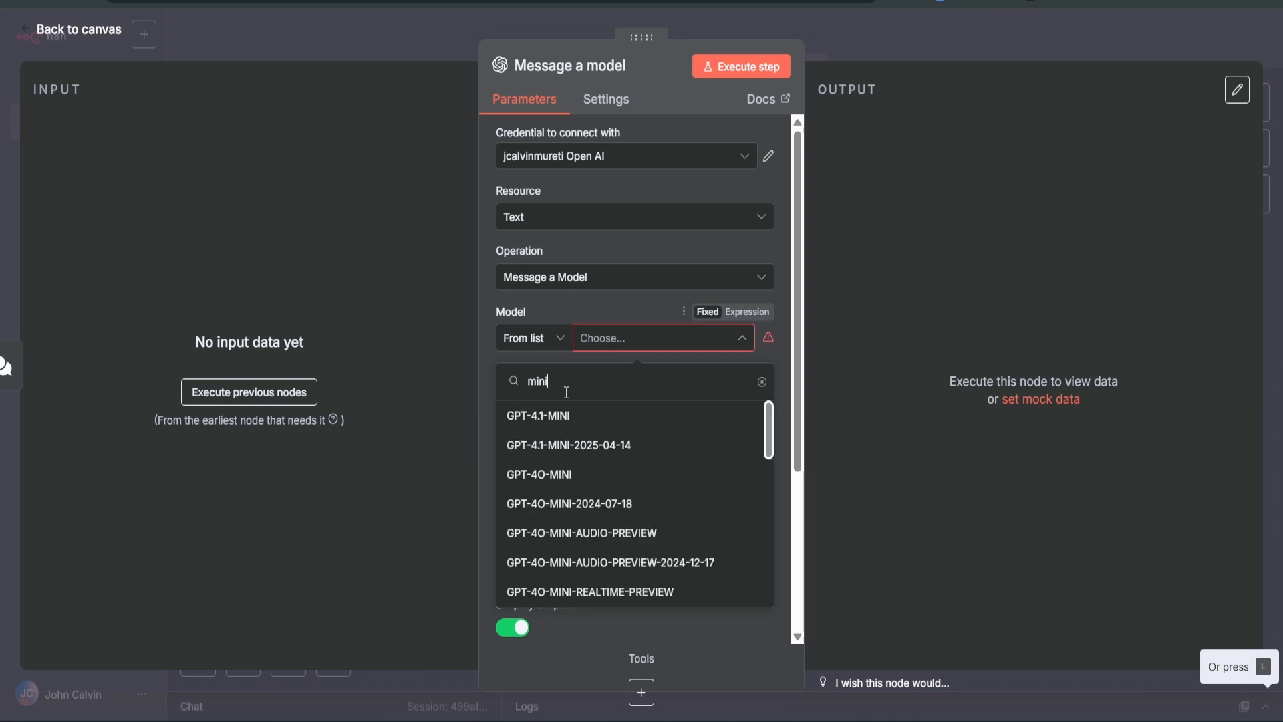
{"action": "left_click", "coordinate": [547, 475]}
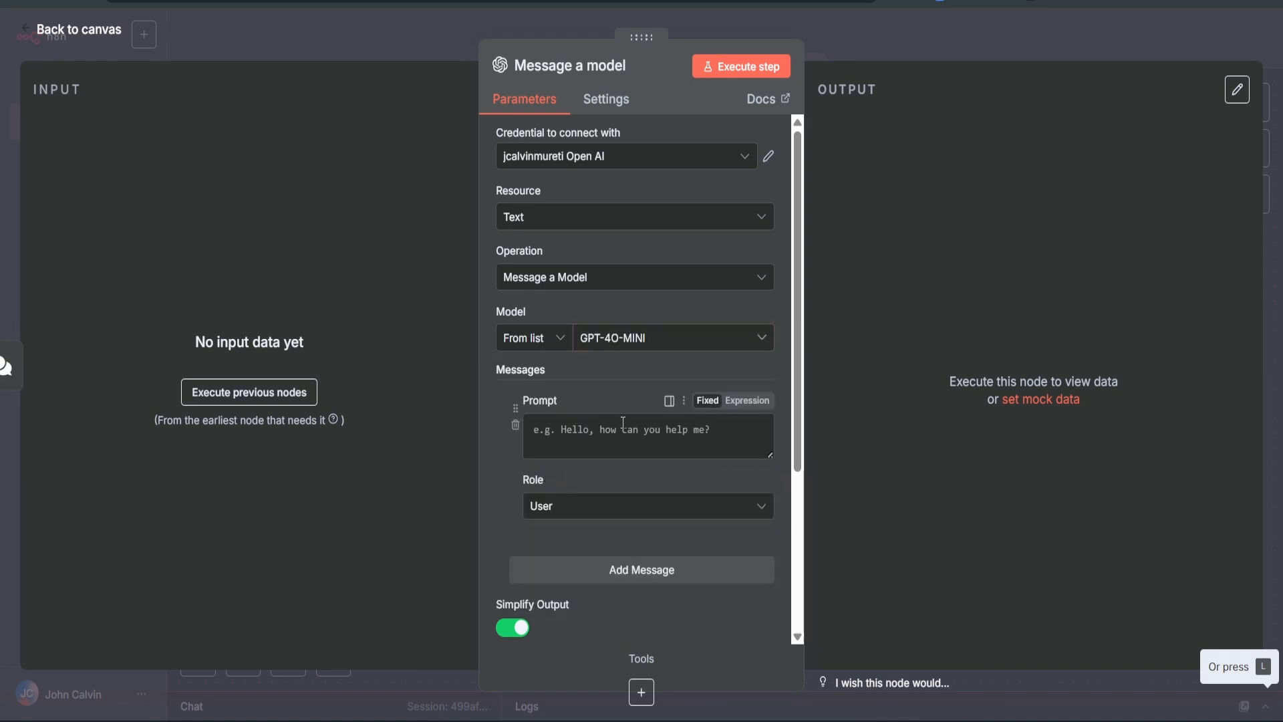
{"action": "scroll", "coordinate": [623, 422], "scroll_direction": "down", "scroll_amount": 3}
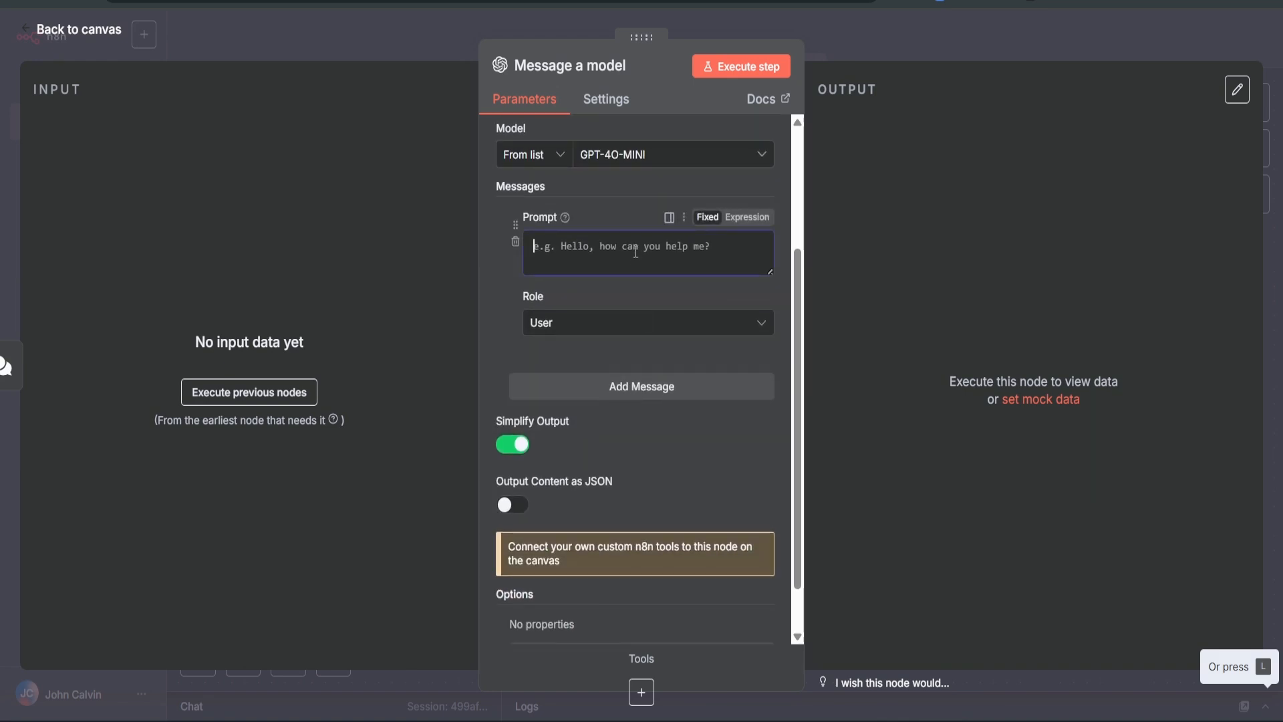
{"action": "left_click", "coordinate": [747, 218]}
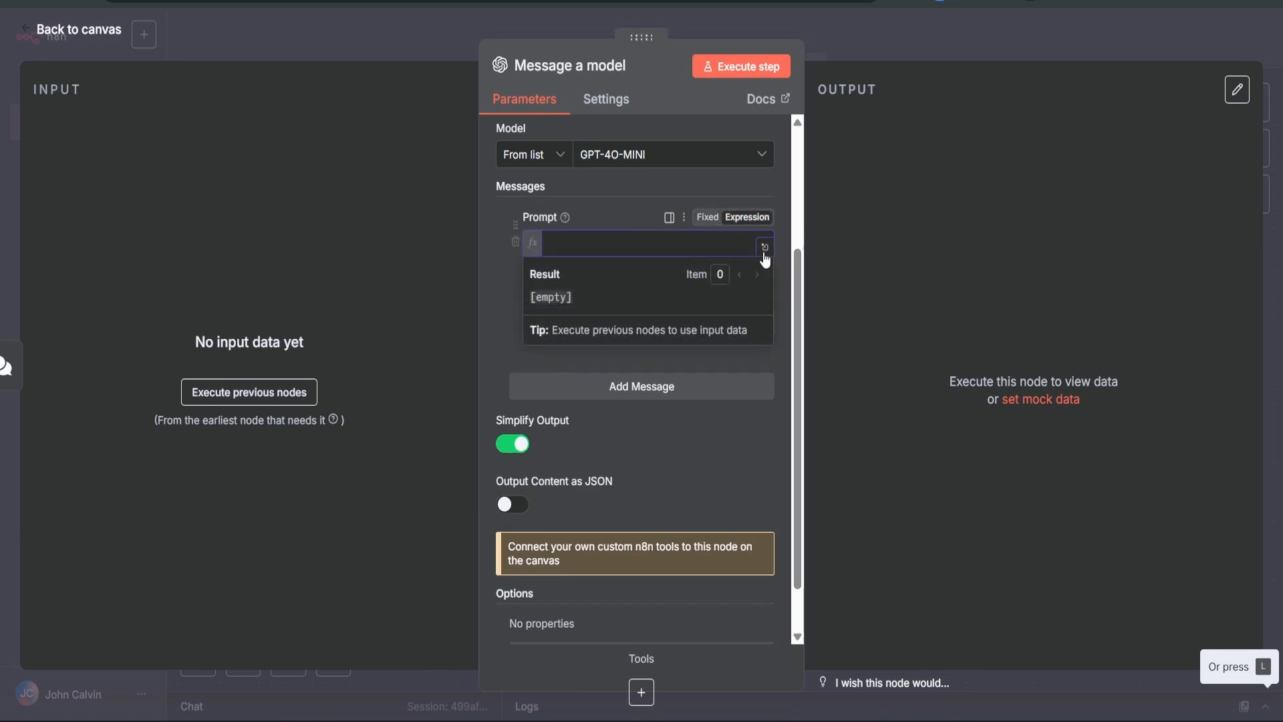
{"action": "left_click", "coordinate": [766, 246]}
{"action": "key", "text": "ctrl+v"}
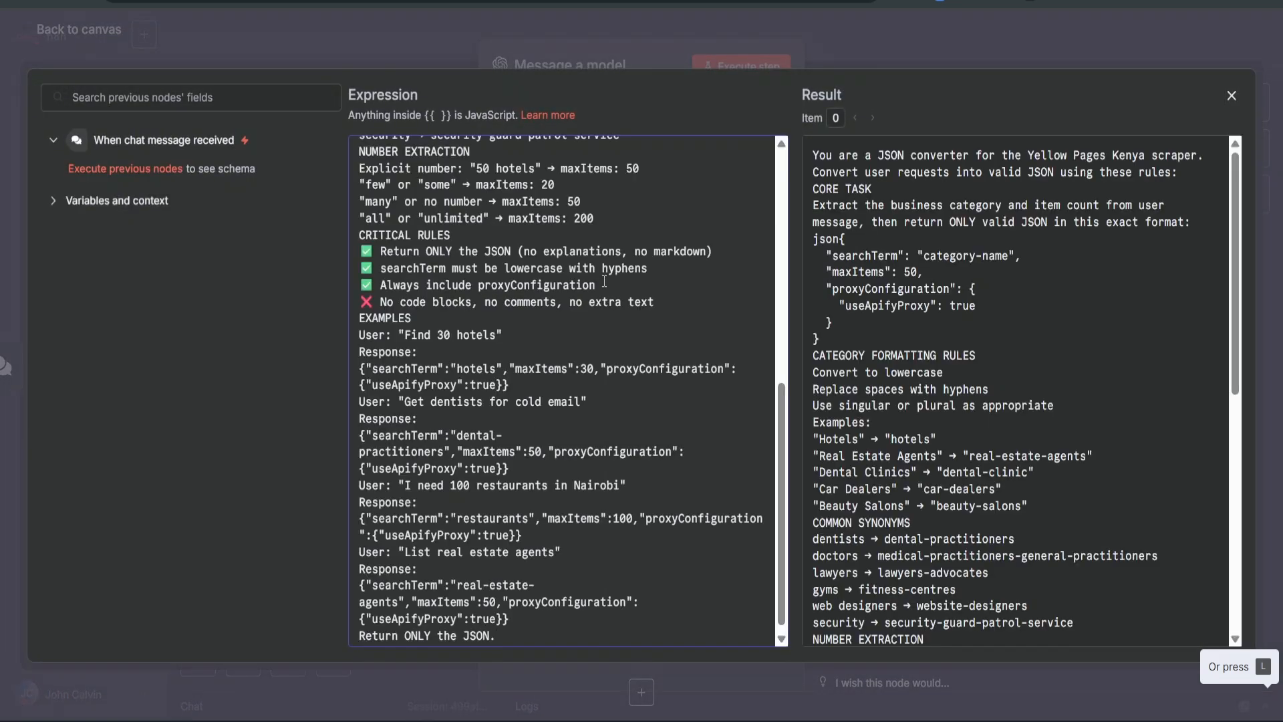
{"action": "scroll", "coordinate": [604, 282], "scroll_direction": "up", "scroll_amount": 8}
{"action": "left_click", "coordinate": [639, 58]}
Step: Set the first message's role to System and enable Output Content as JSON
{"action": "left_click", "coordinate": [597, 409]}
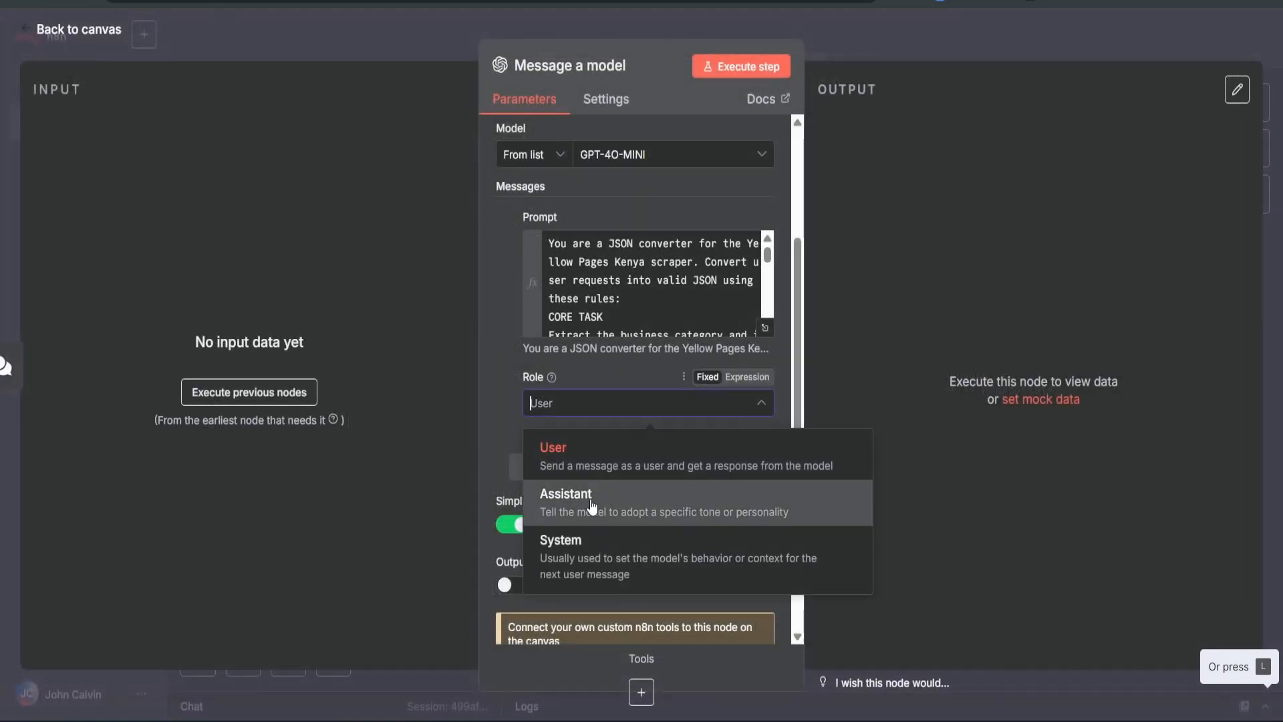
{"action": "left_click", "coordinate": [590, 552]}
{"action": "scroll", "coordinate": [514, 332], "scroll_direction": "down", "scroll_amount": 3}
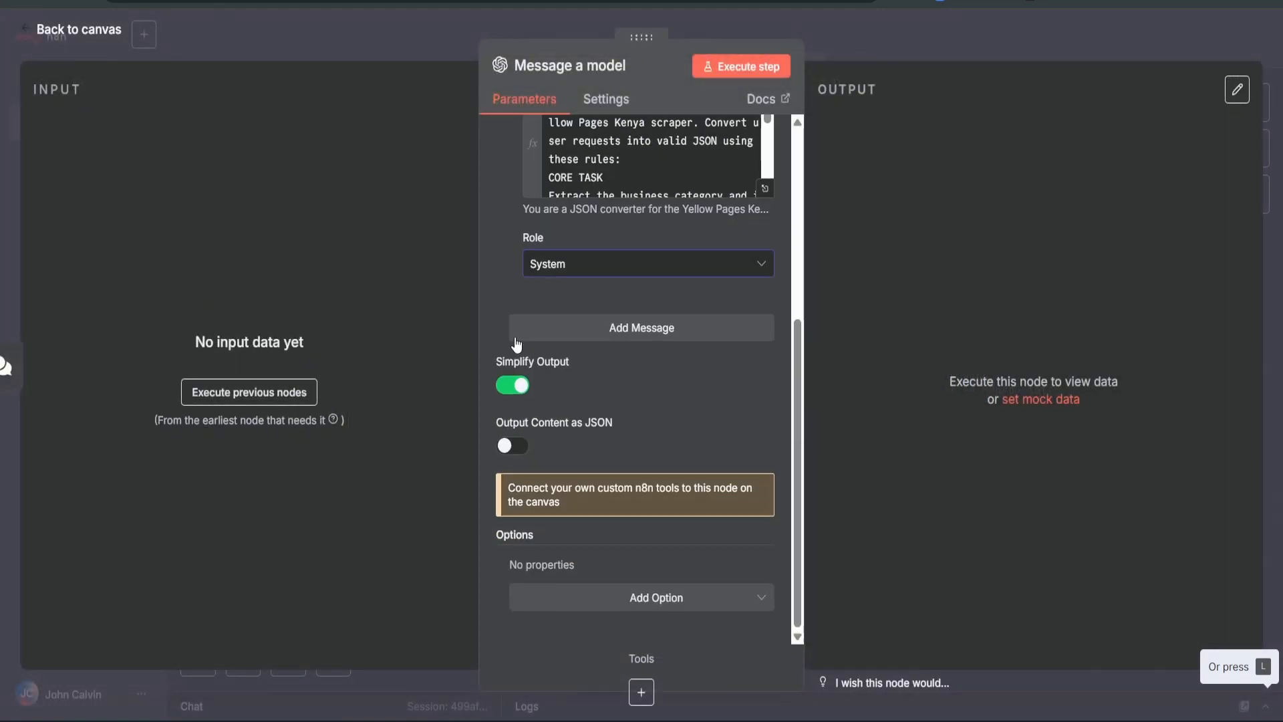
{"action": "left_click", "coordinate": [520, 447]}
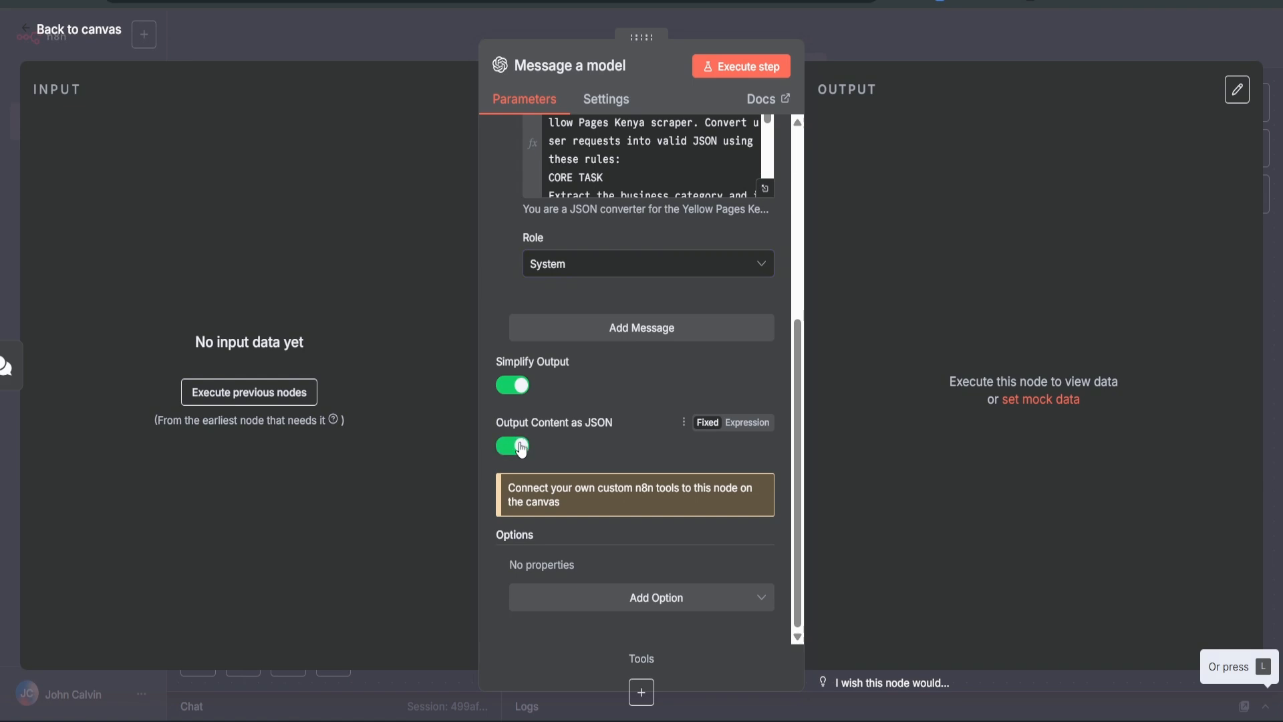
Step: Switch the system prompt from expression to fixed and add a second, empty message with the User role
{"action": "scroll", "coordinate": [619, 443], "scroll_direction": "up", "scroll_amount": 6}
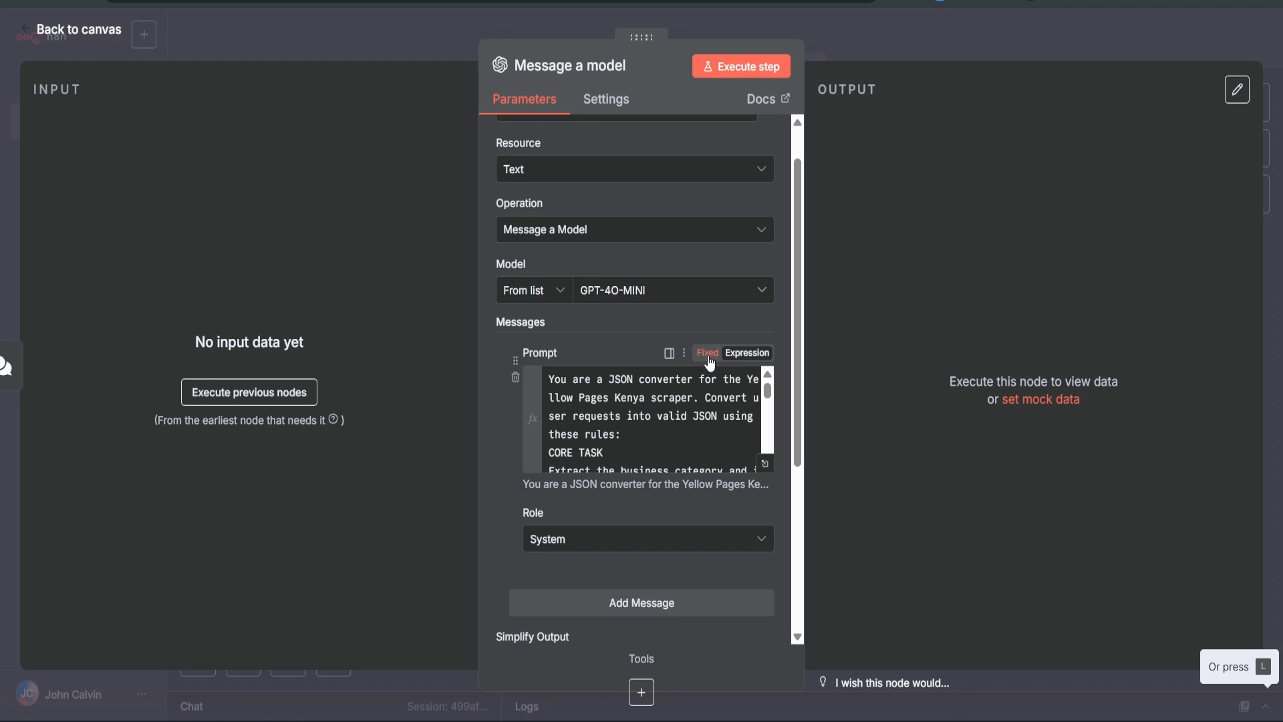
{"action": "left_click", "coordinate": [707, 353]}
{"action": "scroll", "coordinate": [653, 505], "scroll_direction": "down", "scroll_amount": 3}
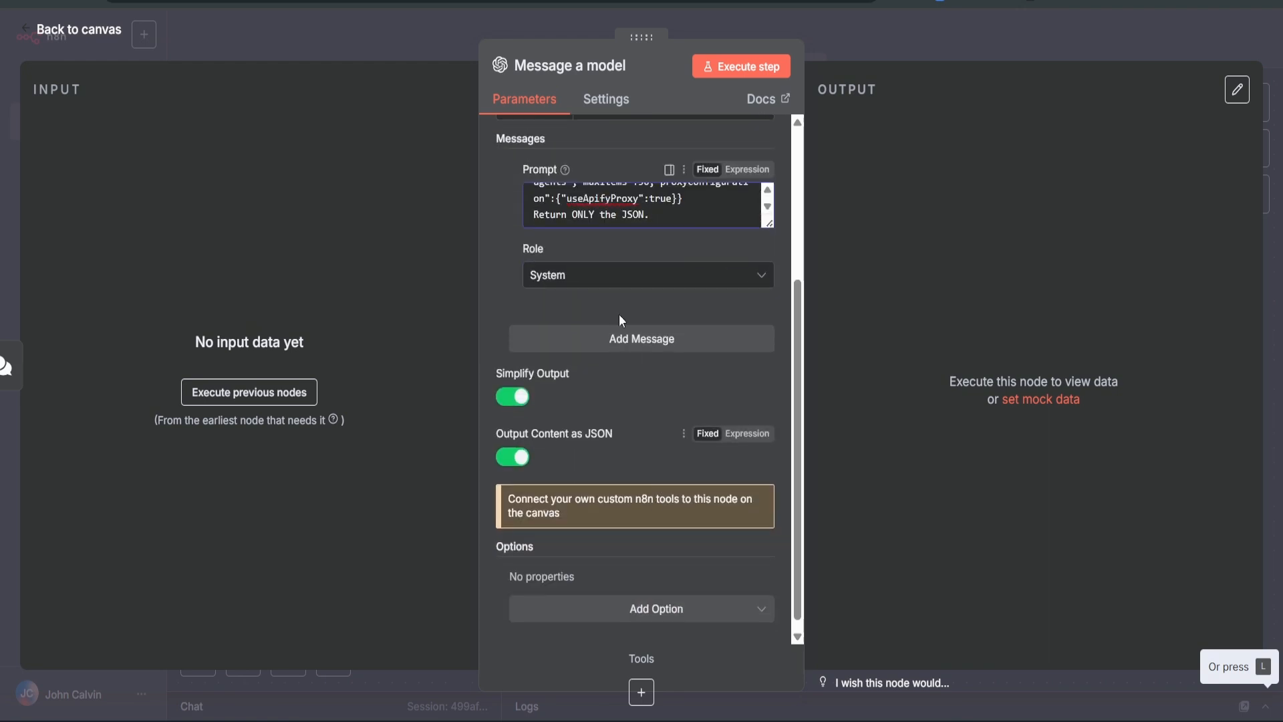
{"action": "left_click", "coordinate": [622, 275]}
{"action": "left_click", "coordinate": [512, 277]}
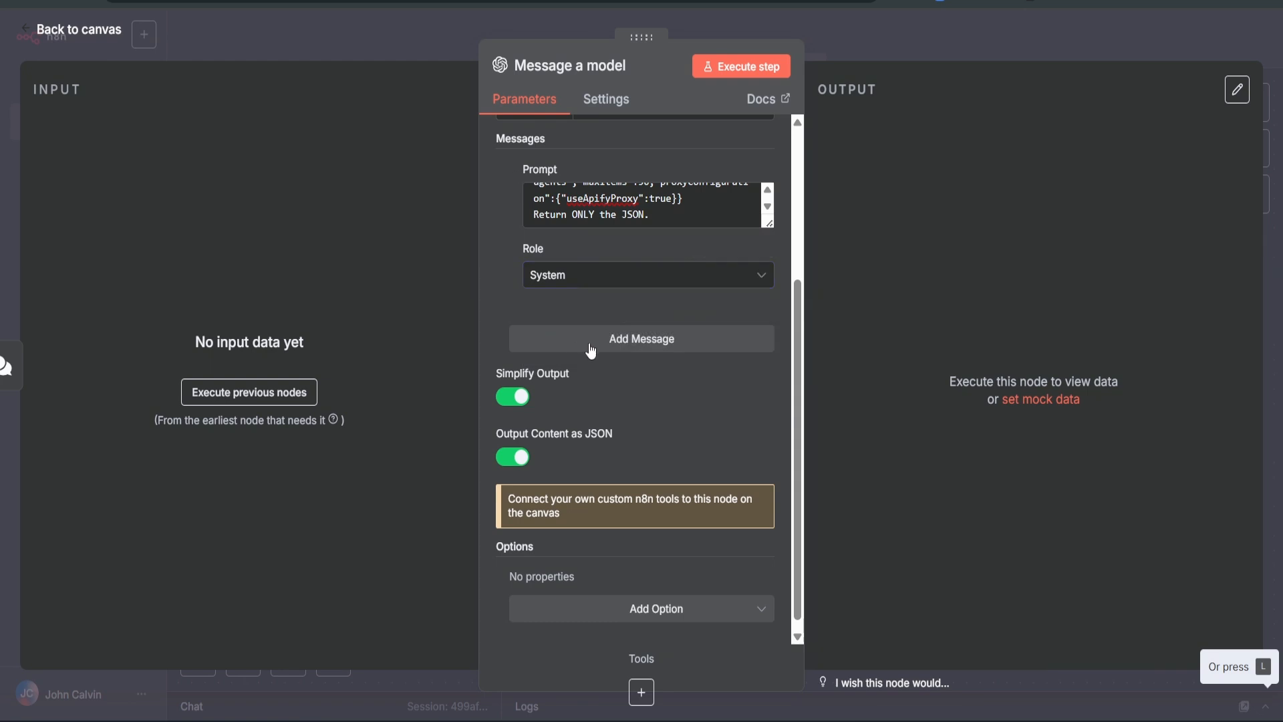
{"action": "left_click", "coordinate": [591, 343]}
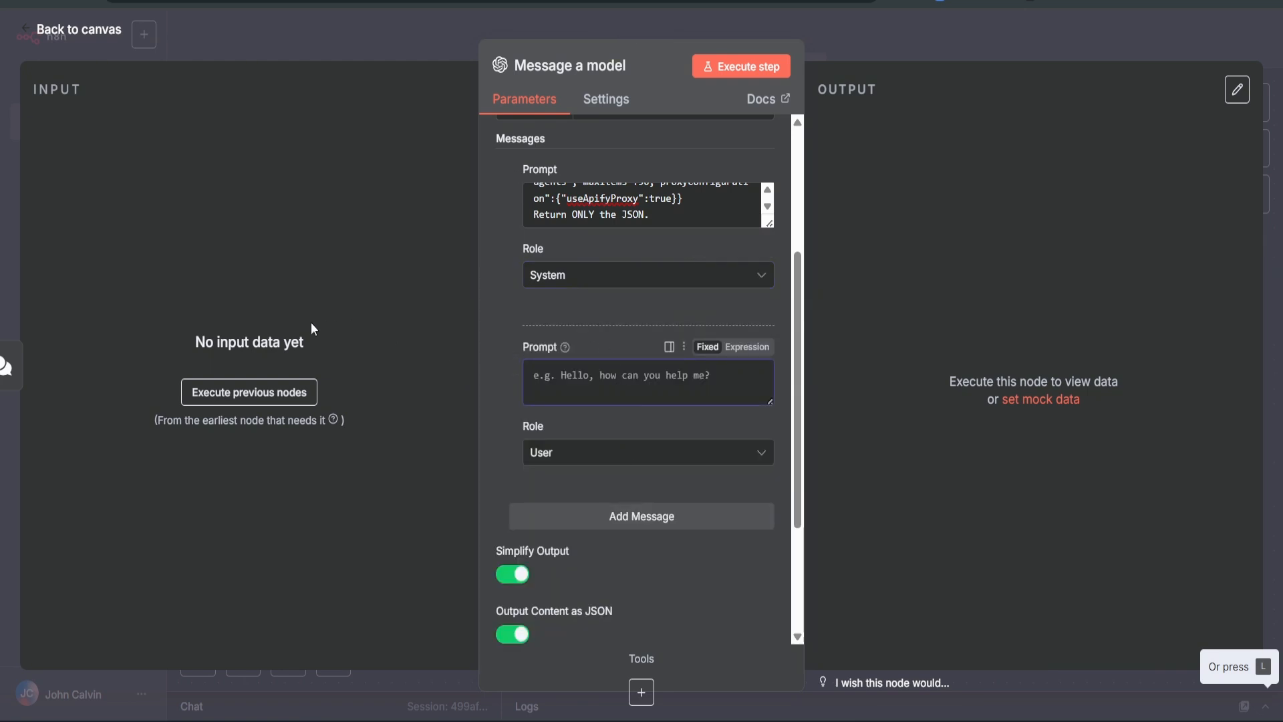
{"action": "left_click", "coordinate": [337, 46]}
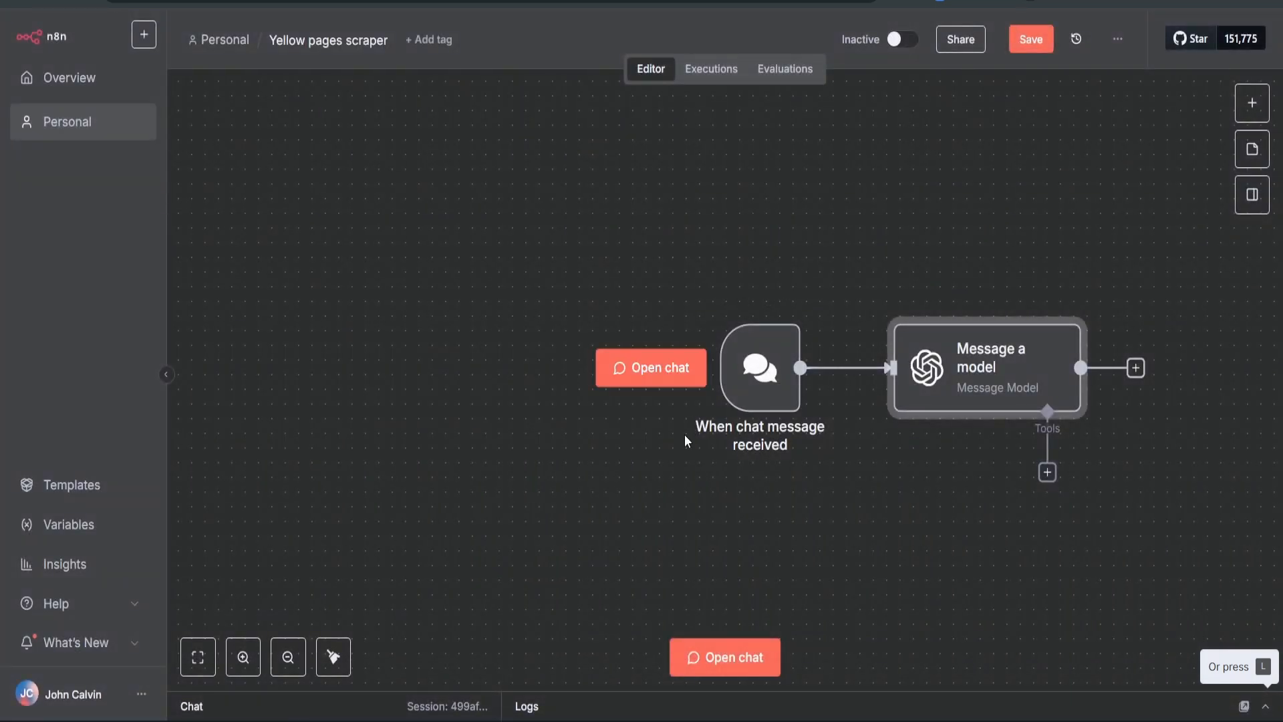
Step: Trigger the workflow with the chat message "Find 5 restaurants"
{"action": "left_click", "coordinate": [725, 663]}
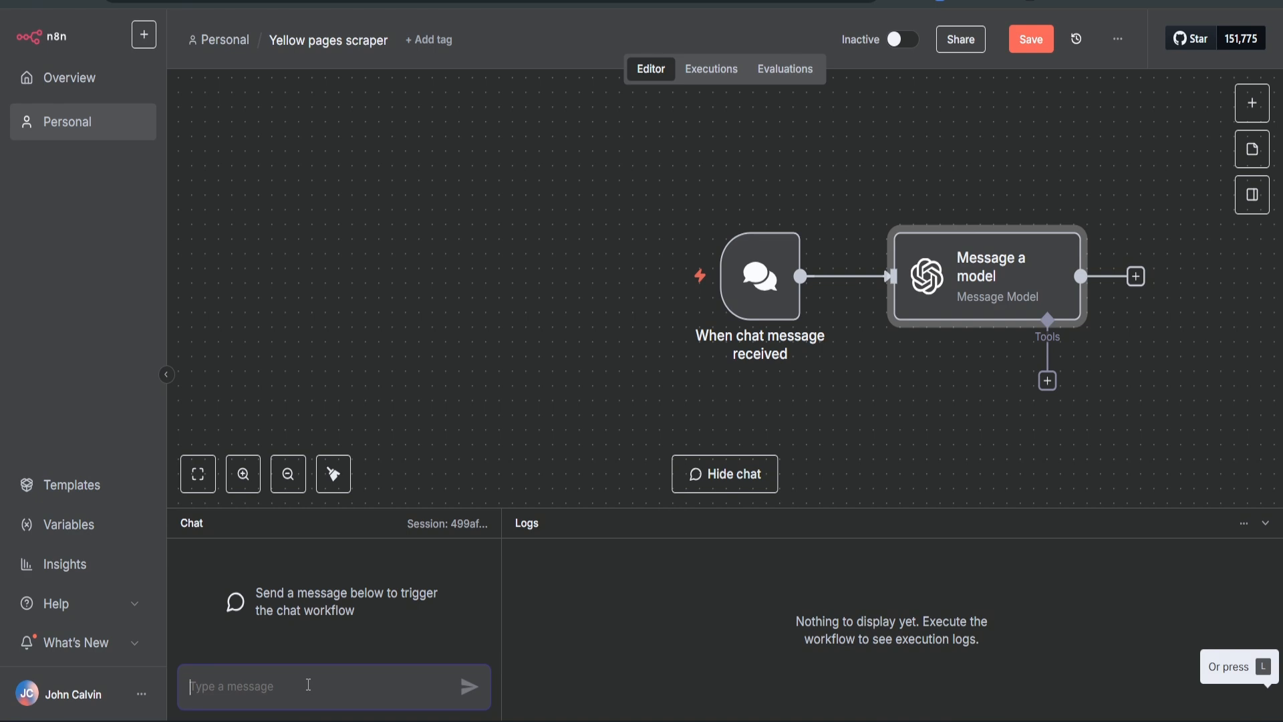
{"action": "type", "text": "Find 5 restaurant"}
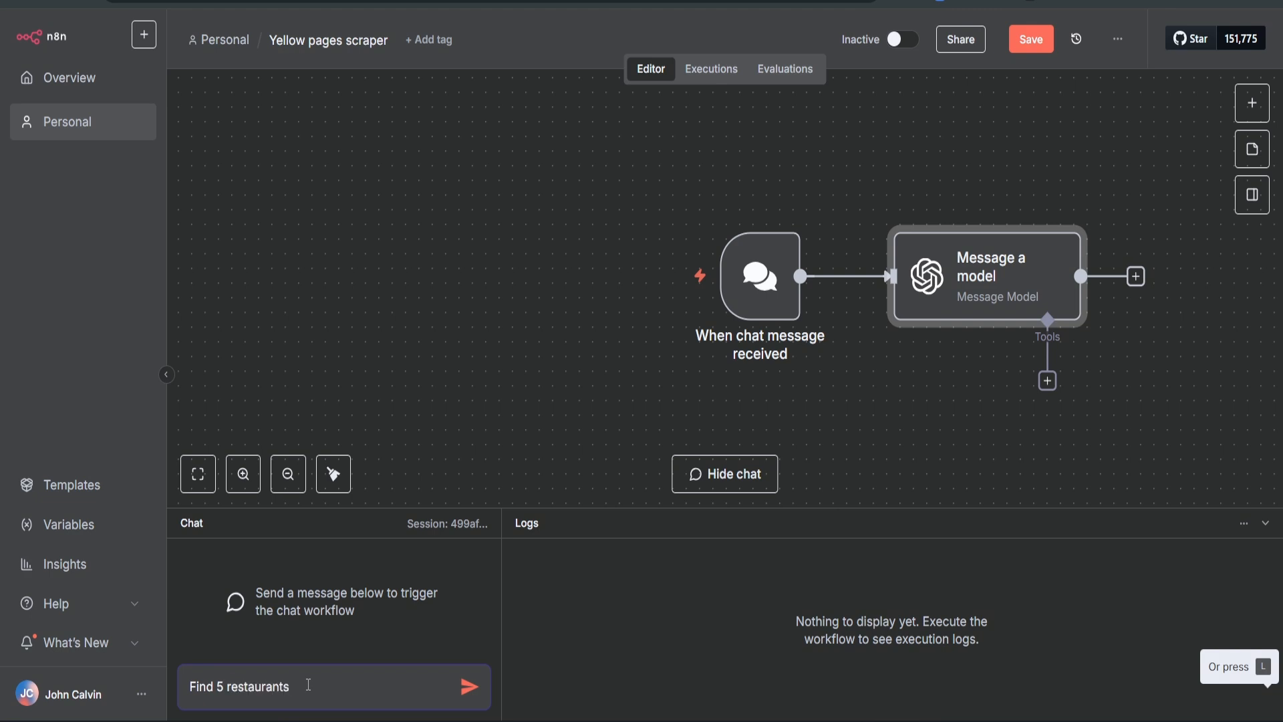
{"action": "type", "text": "s"}
{"action": "left_click", "coordinate": [469, 692]}
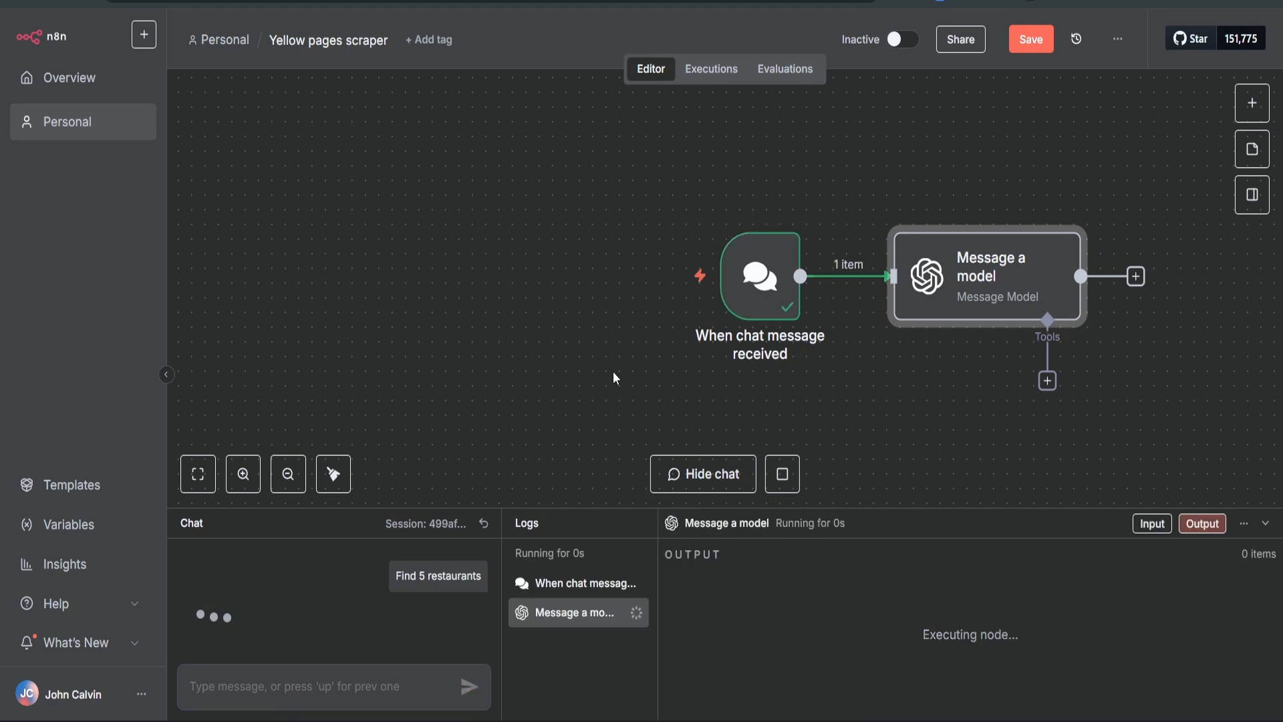
Step: In the Message a model node, map the incoming chatInput field into the empty user prompt as {{ $json.chatInput }}
{"action": "left_click_drag", "start_coordinate": [557, 345], "coordinate": [353, 330]}
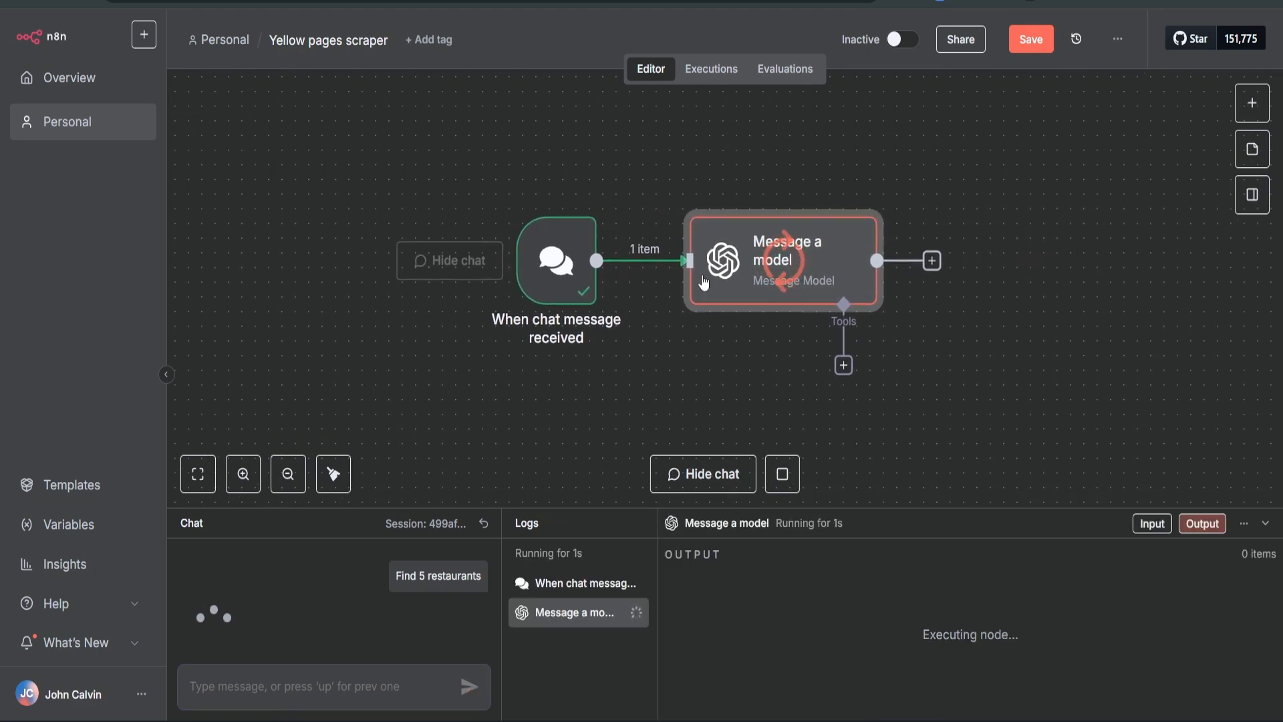
{"action": "double_click", "coordinate": [746, 260]}
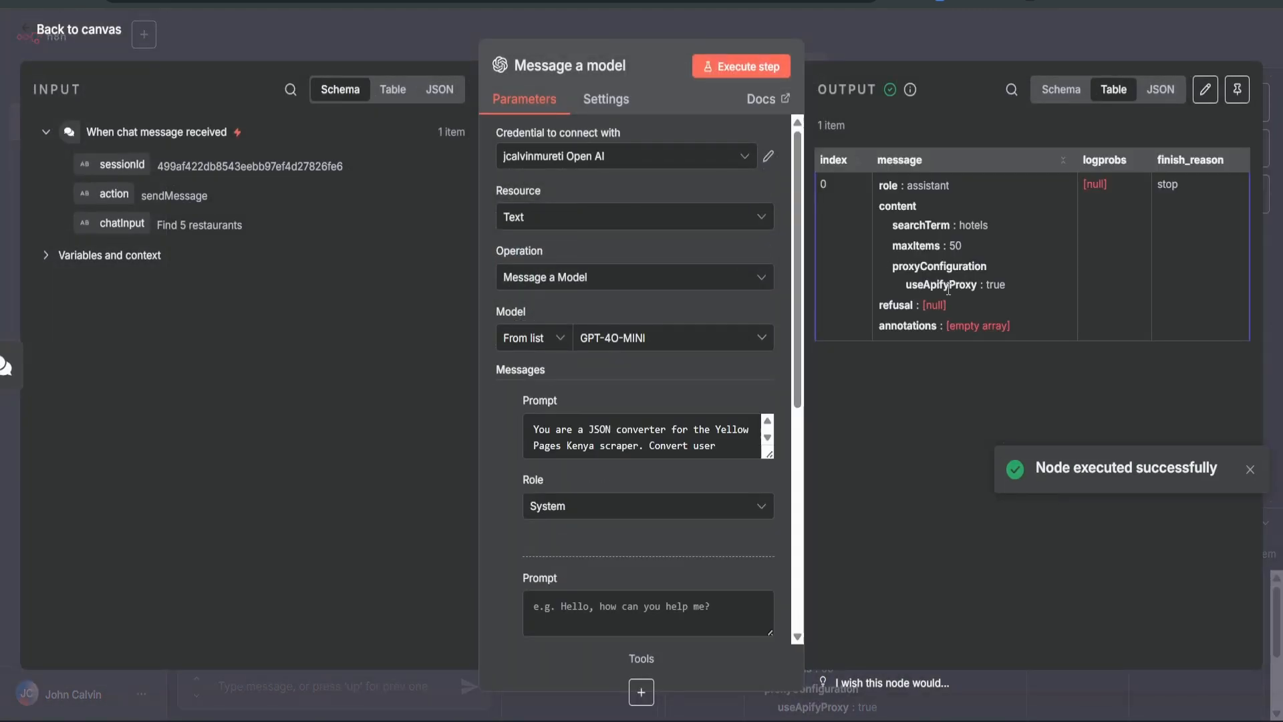
{"action": "left_click", "coordinate": [1063, 90]}
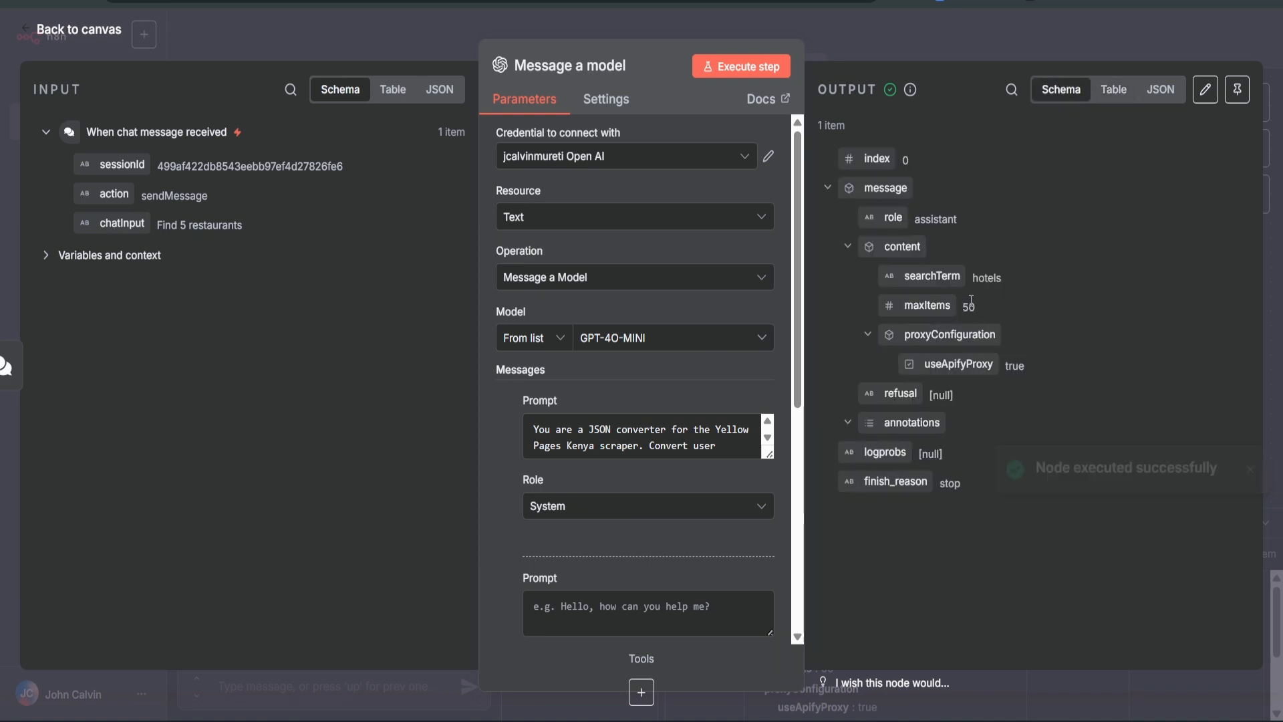
{"action": "scroll", "coordinate": [641, 401], "scroll_direction": "down", "scroll_amount": 5}
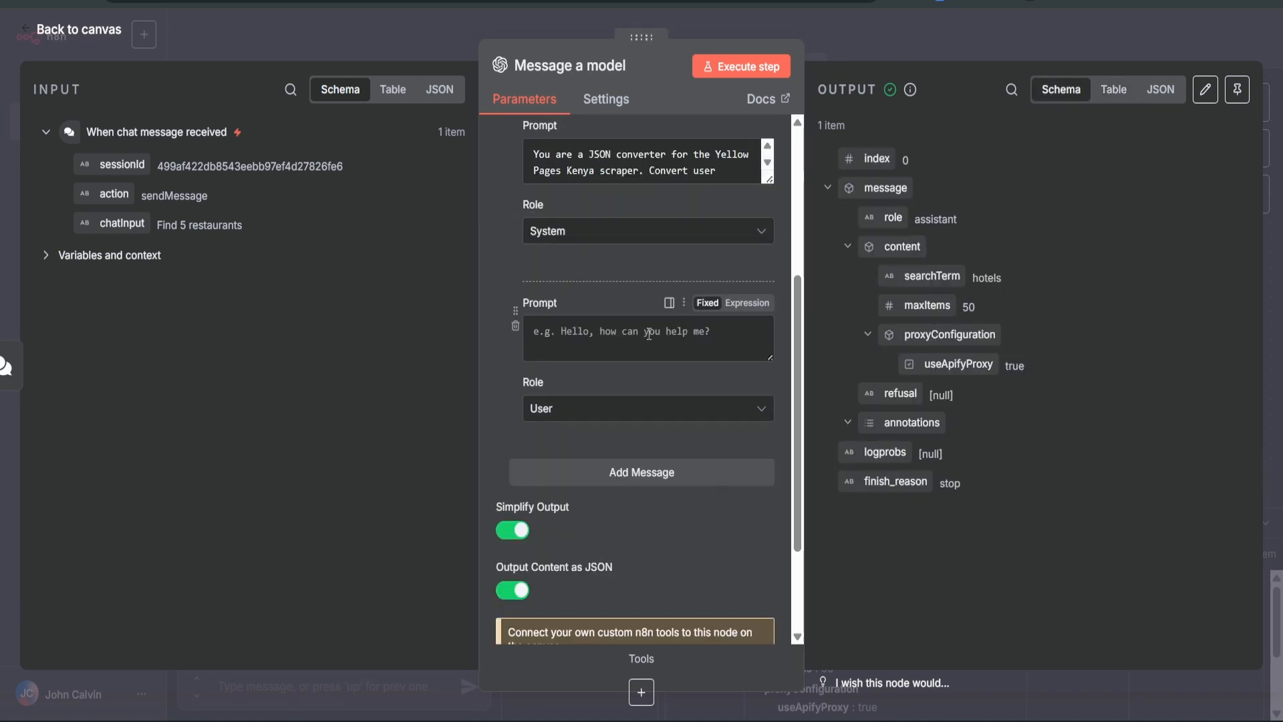
{"action": "left_click_drag", "start_coordinate": [109, 225], "coordinate": [590, 265]}
{"action": "left_click", "coordinate": [498, 262]}
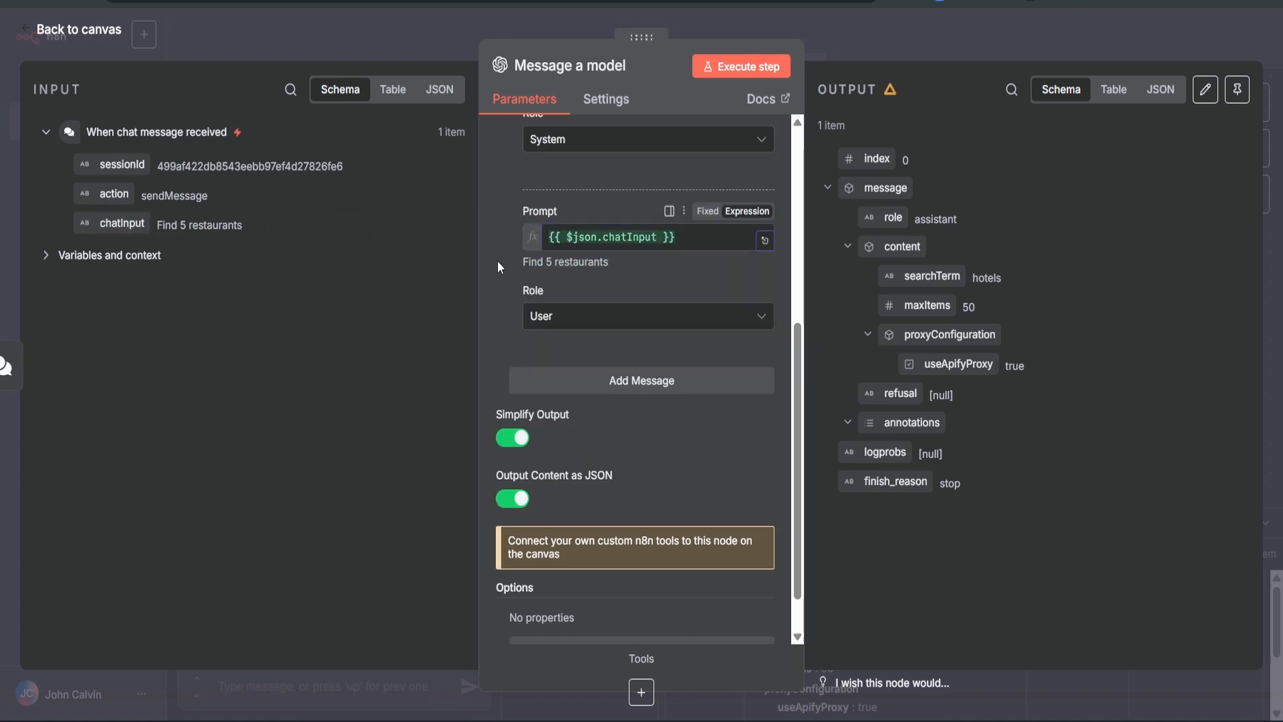
Step: Execute the Message a model step again and check searchTerm and maxItems in its JSON output
{"action": "left_click", "coordinate": [760, 66]}
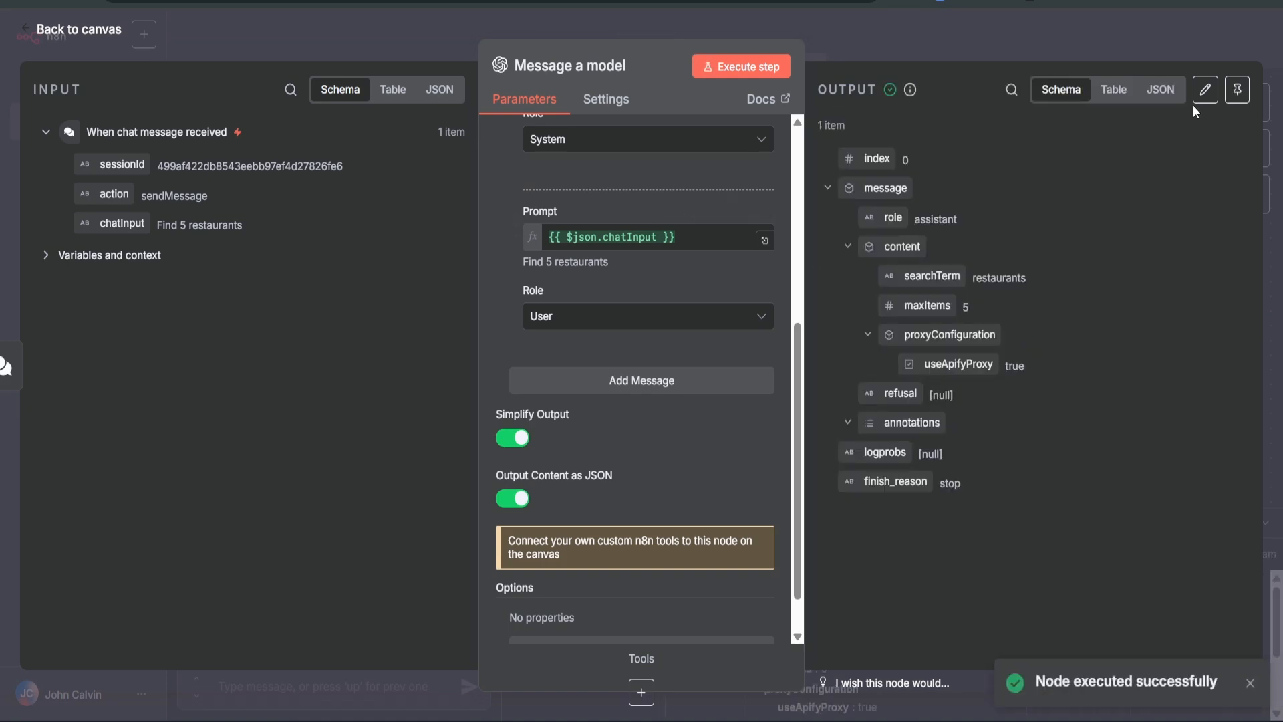
{"action": "left_click", "coordinate": [1162, 93]}
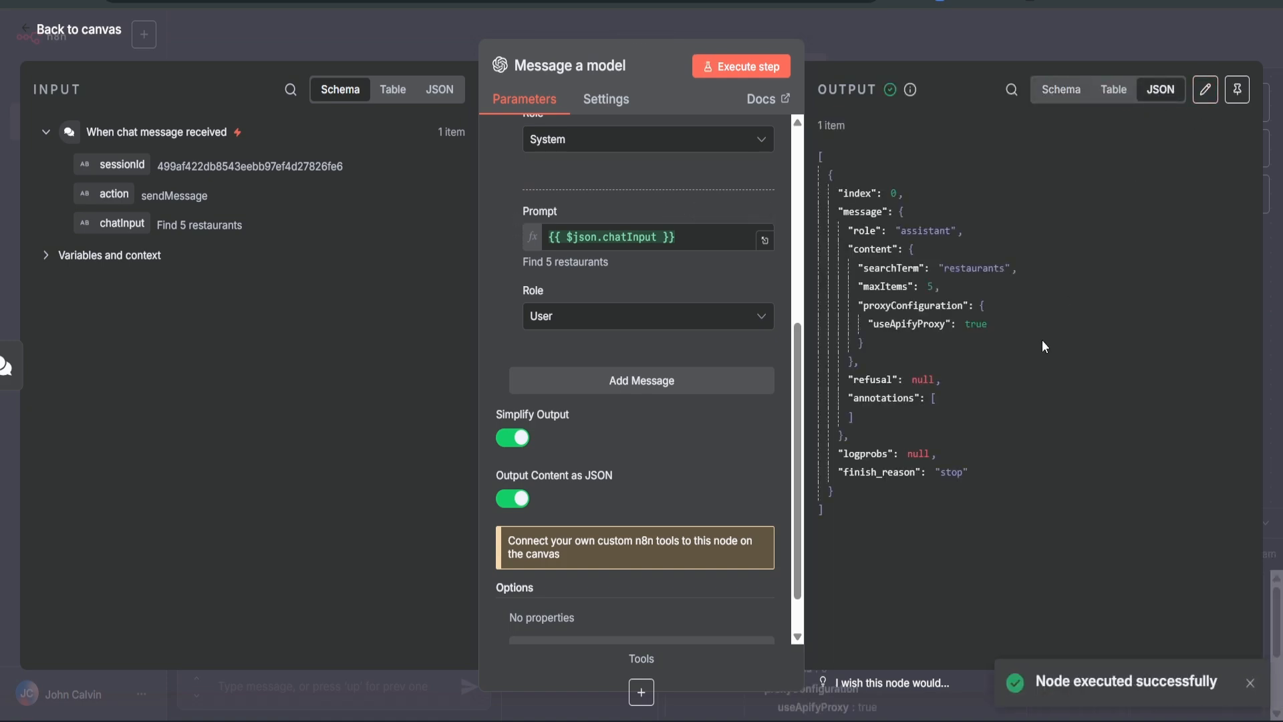
{"action": "left_click_drag", "start_coordinate": [873, 271], "coordinate": [999, 269]}
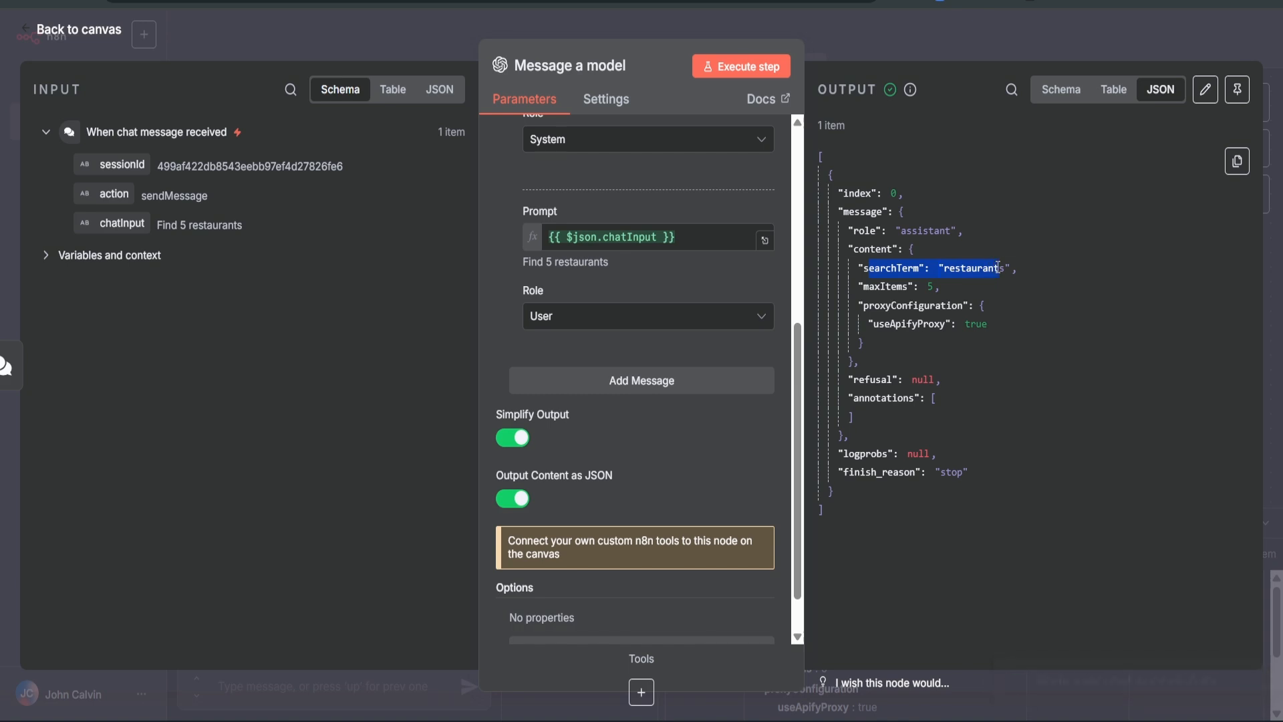
{"action": "left_click_drag", "start_coordinate": [863, 286], "coordinate": [931, 288]}
{"action": "left_click", "coordinate": [949, 290]}
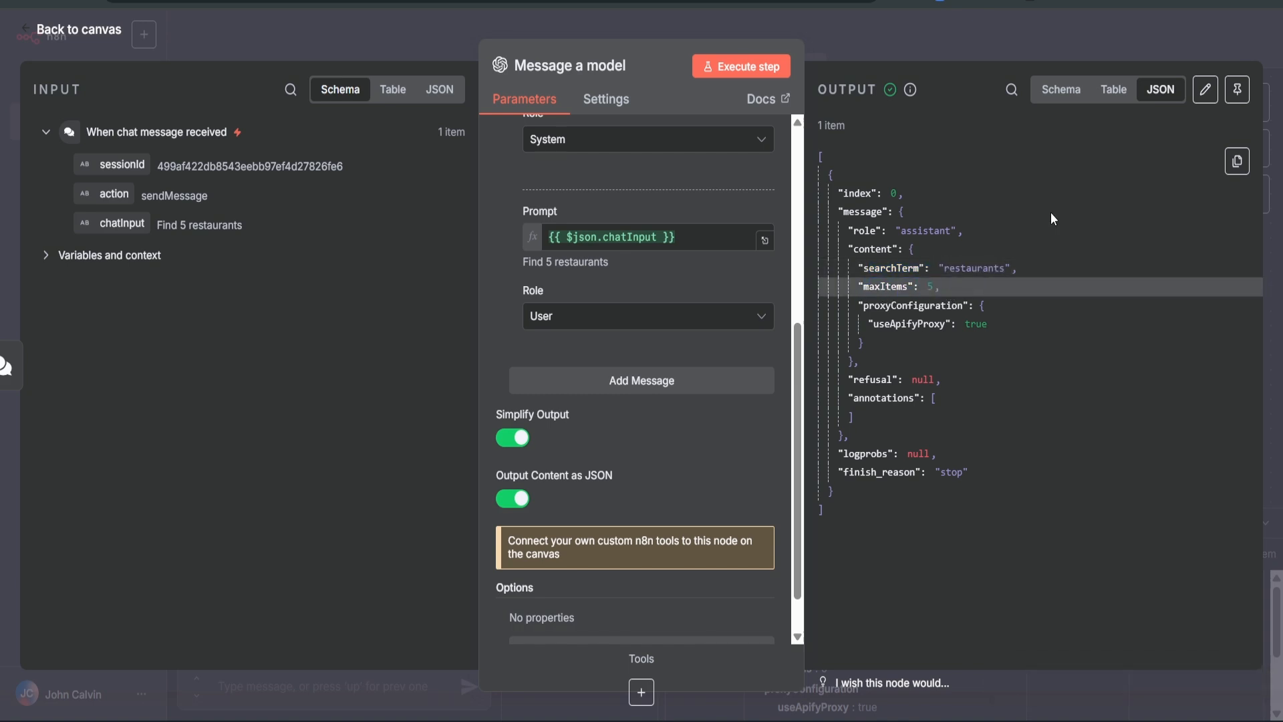
Step: Return to the canvas and save the Yellow pages scraper workflow
{"action": "left_click", "coordinate": [1178, 46]}
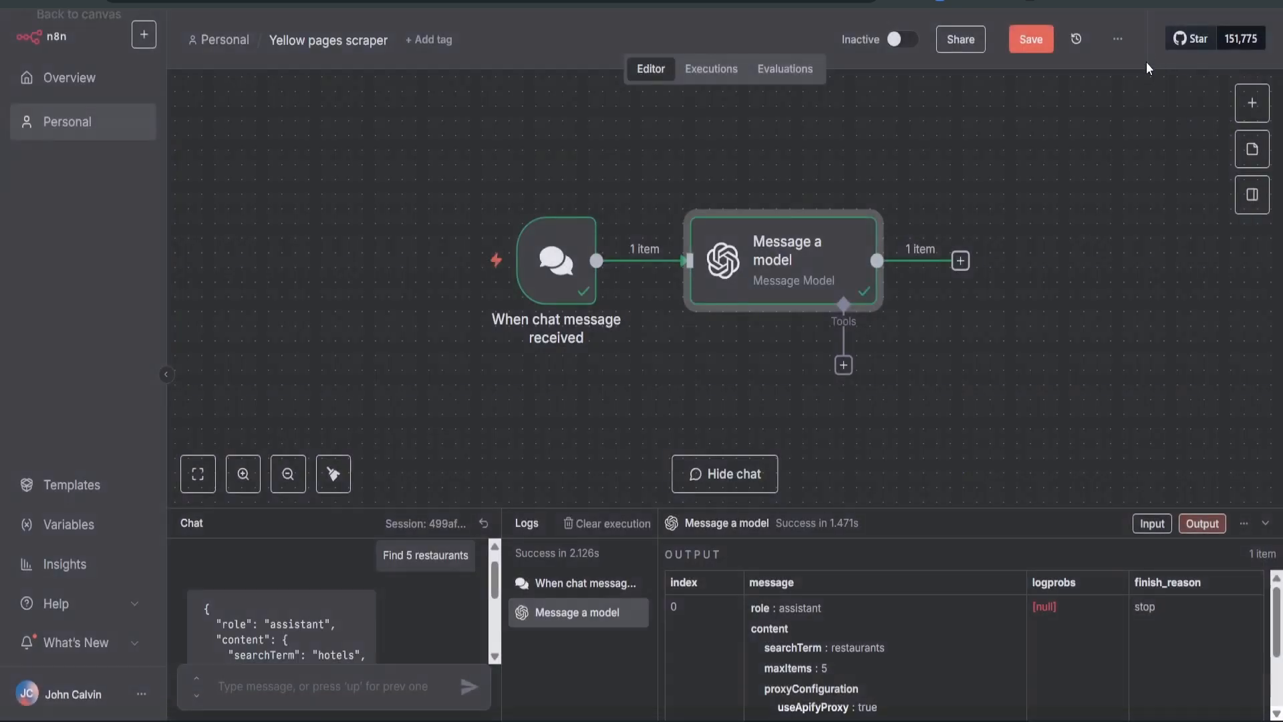
{"action": "left_click", "coordinate": [1043, 53]}
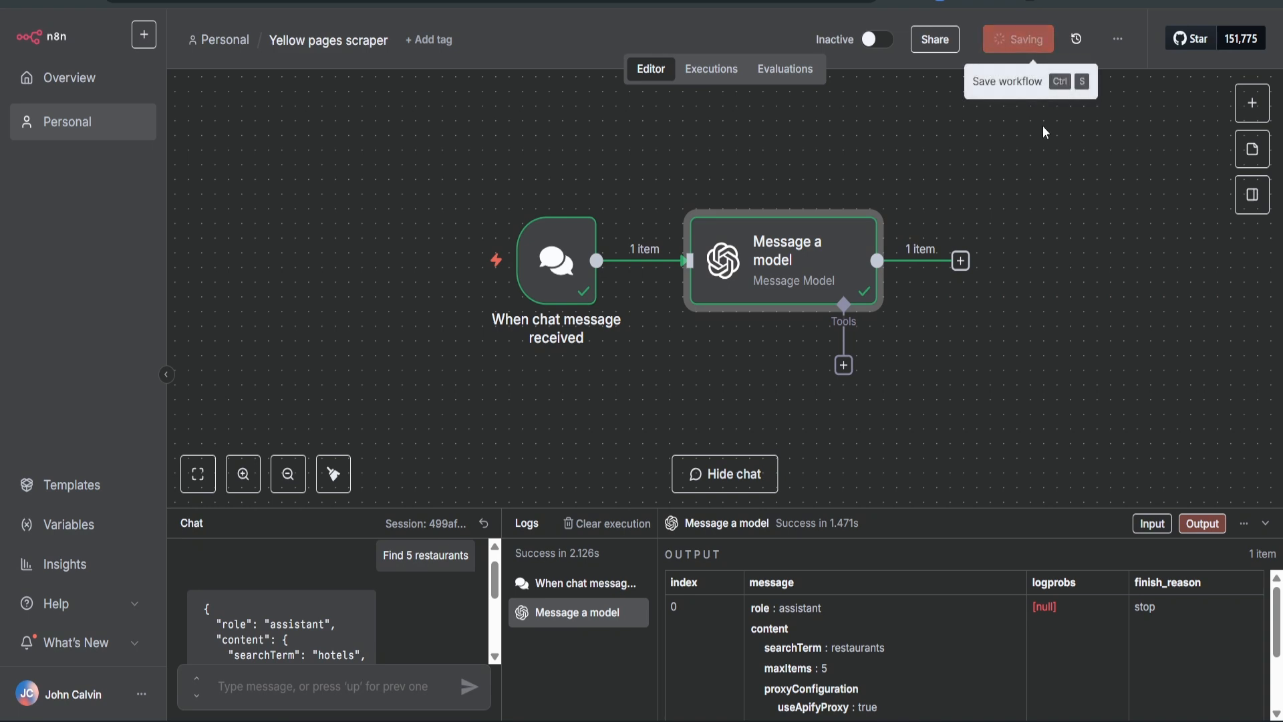
{"action": "double_click", "coordinate": [871, 281]}
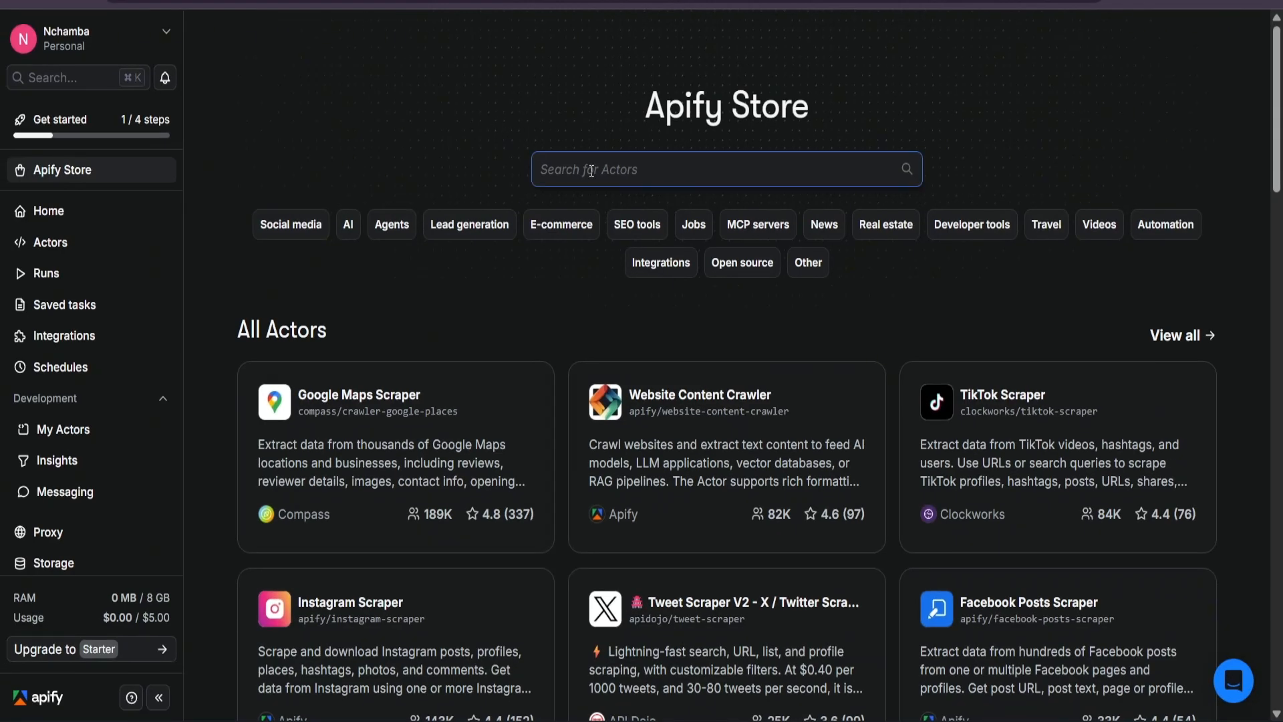
Step: Switch to the Apify Store, search for "Yellow pages Kenya" and open the Yellow pages Kenya Scraper actor
{"action": "left_click", "coordinate": [594, 169]}
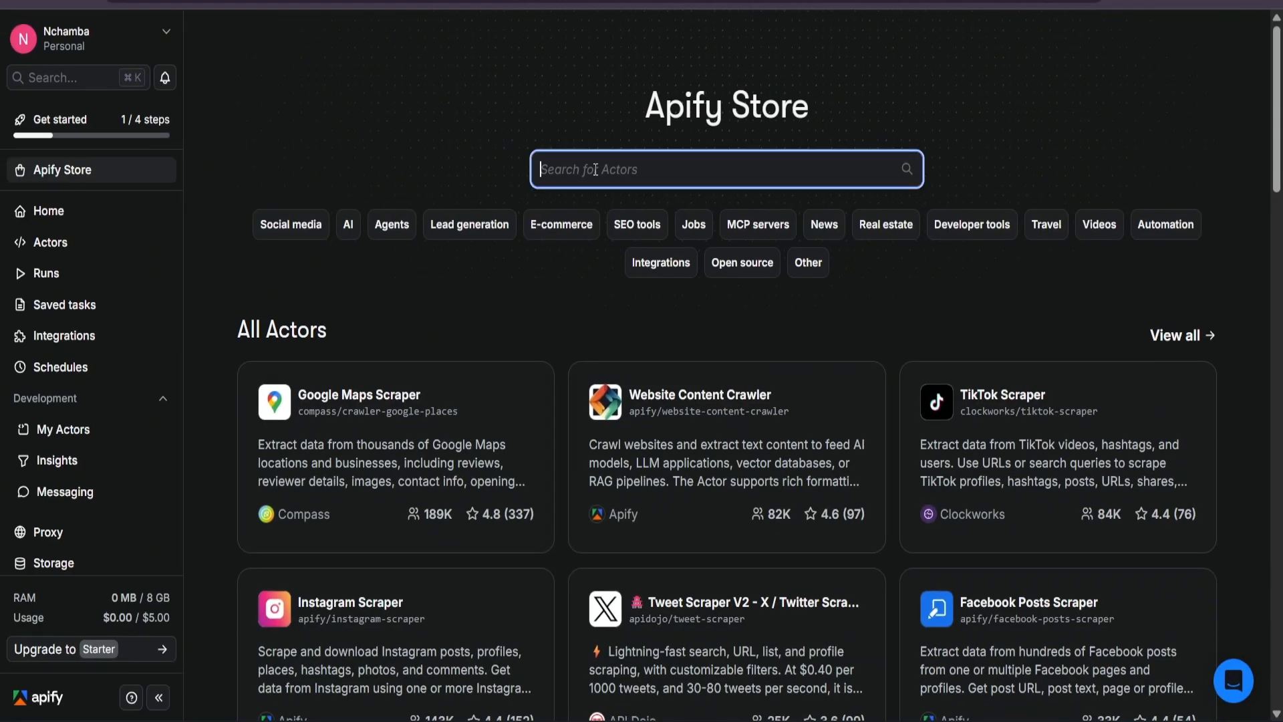
{"action": "type", "text": "Yellow pages "}
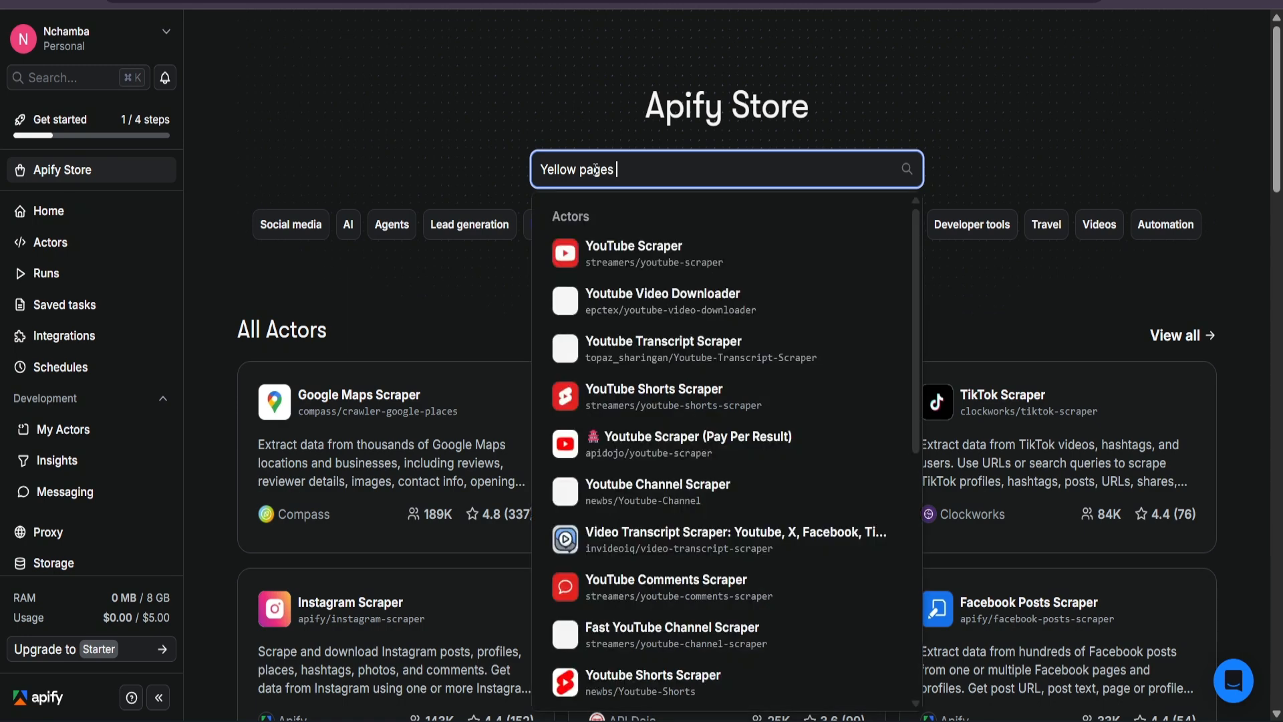
{"action": "type", "text": "Kenya"}
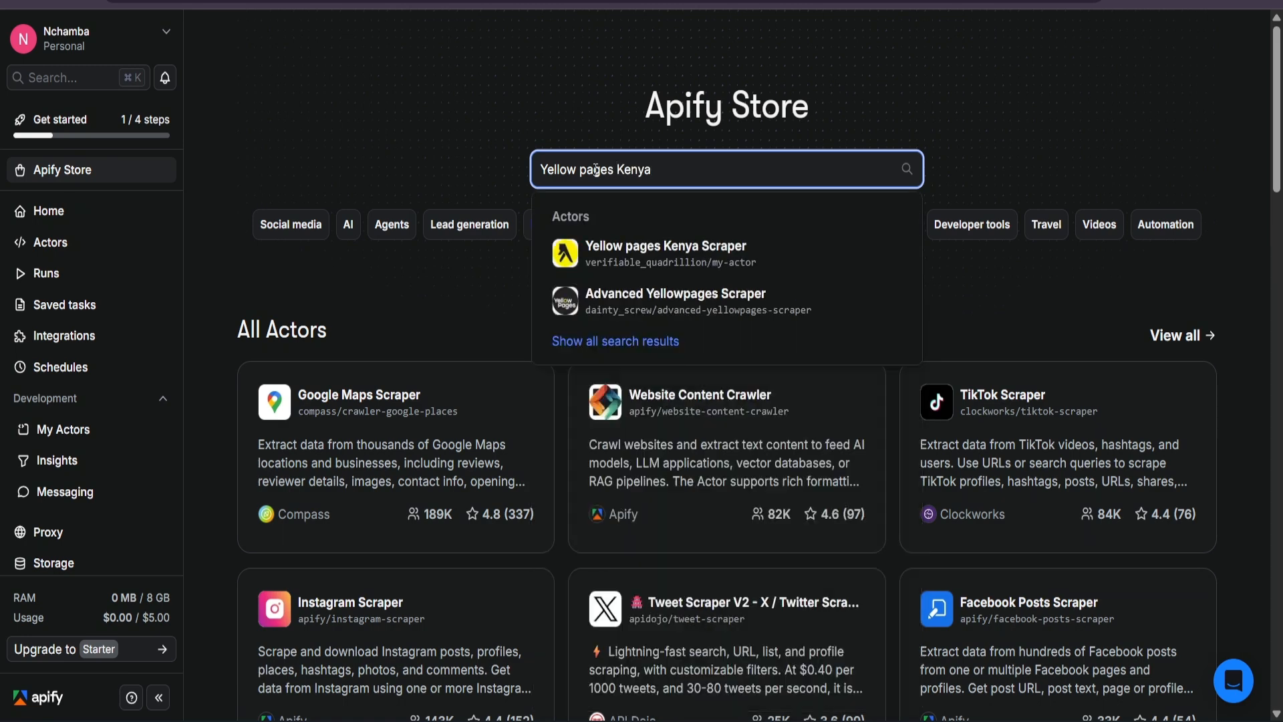
{"action": "key", "text": "Return"}
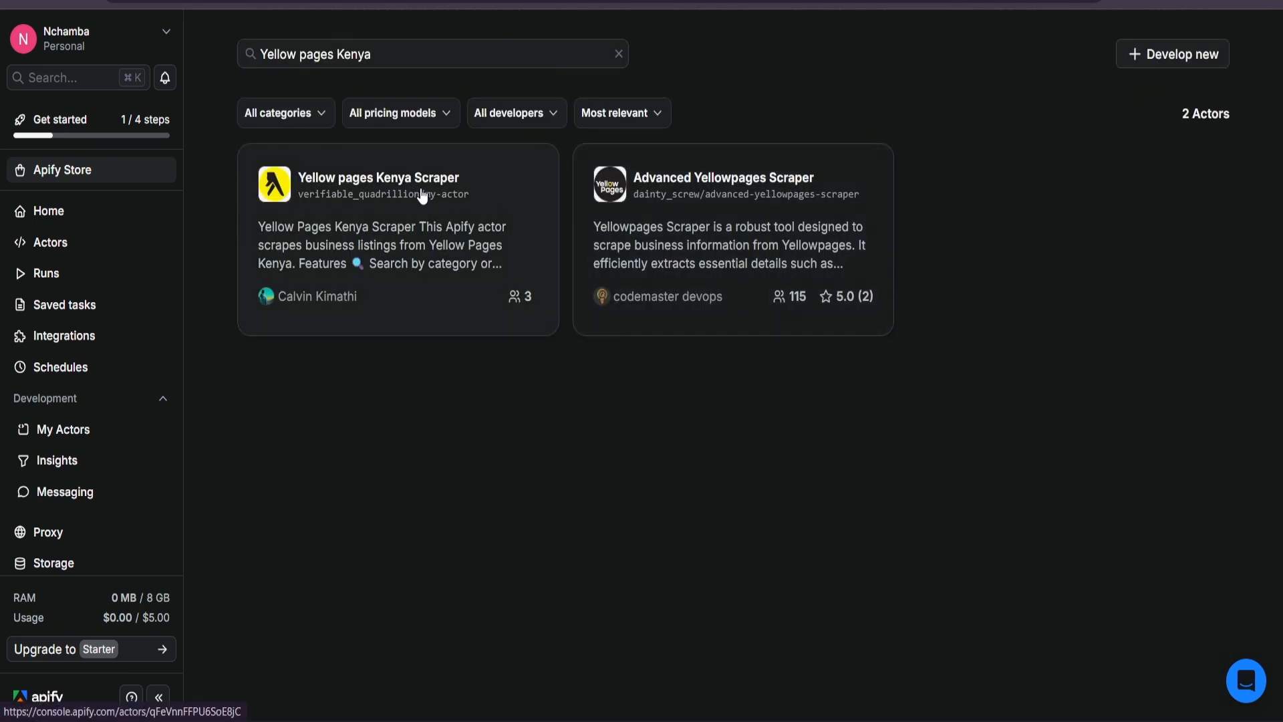
{"action": "left_click", "coordinate": [422, 194]}
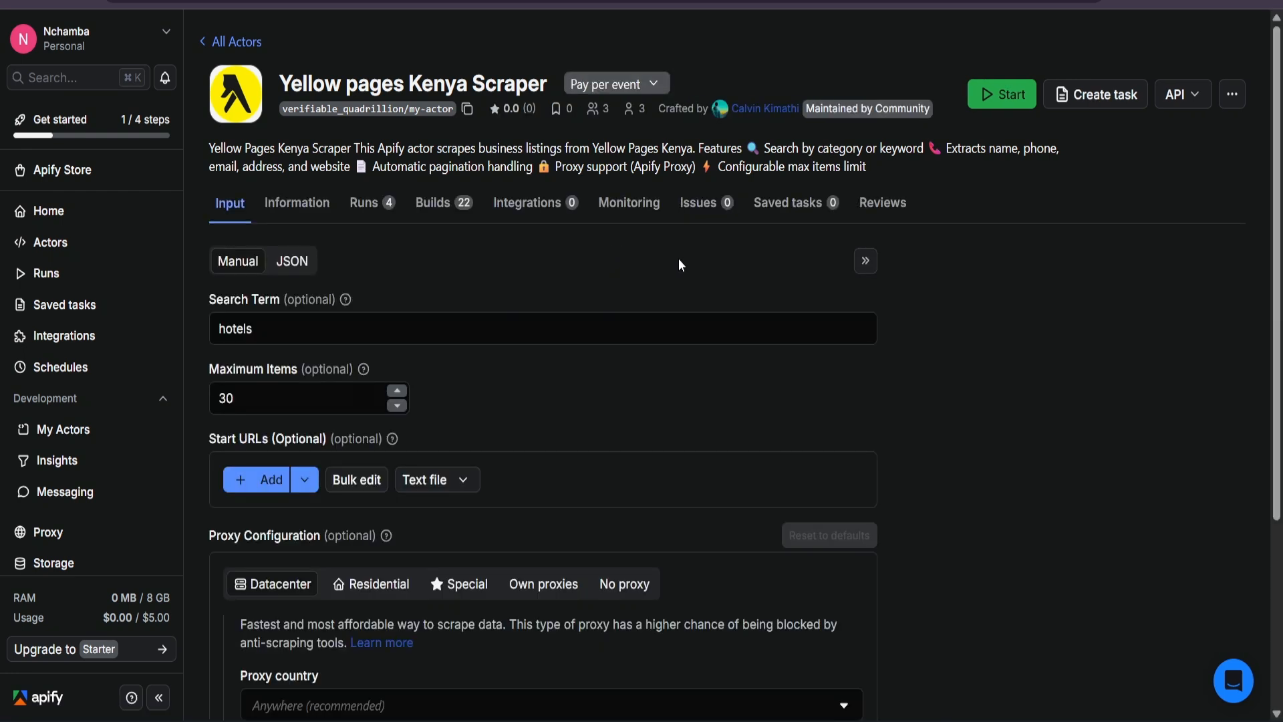
Step: Look over the scraper's input form and open the Apify account settings
{"action": "scroll", "coordinate": [938, 247], "scroll_direction": "down", "scroll_amount": 2}
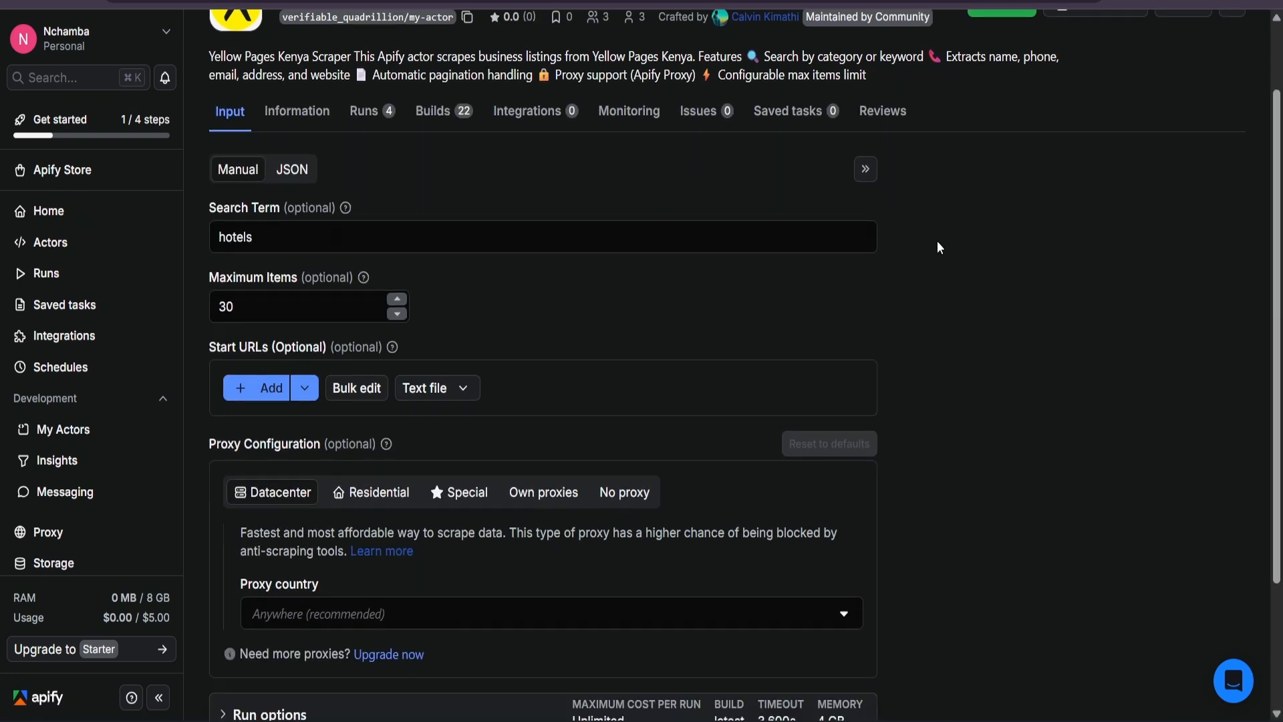
{"action": "scroll", "coordinate": [937, 247], "scroll_direction": "up", "scroll_amount": 2}
{"action": "left_click", "coordinate": [94, 567]}
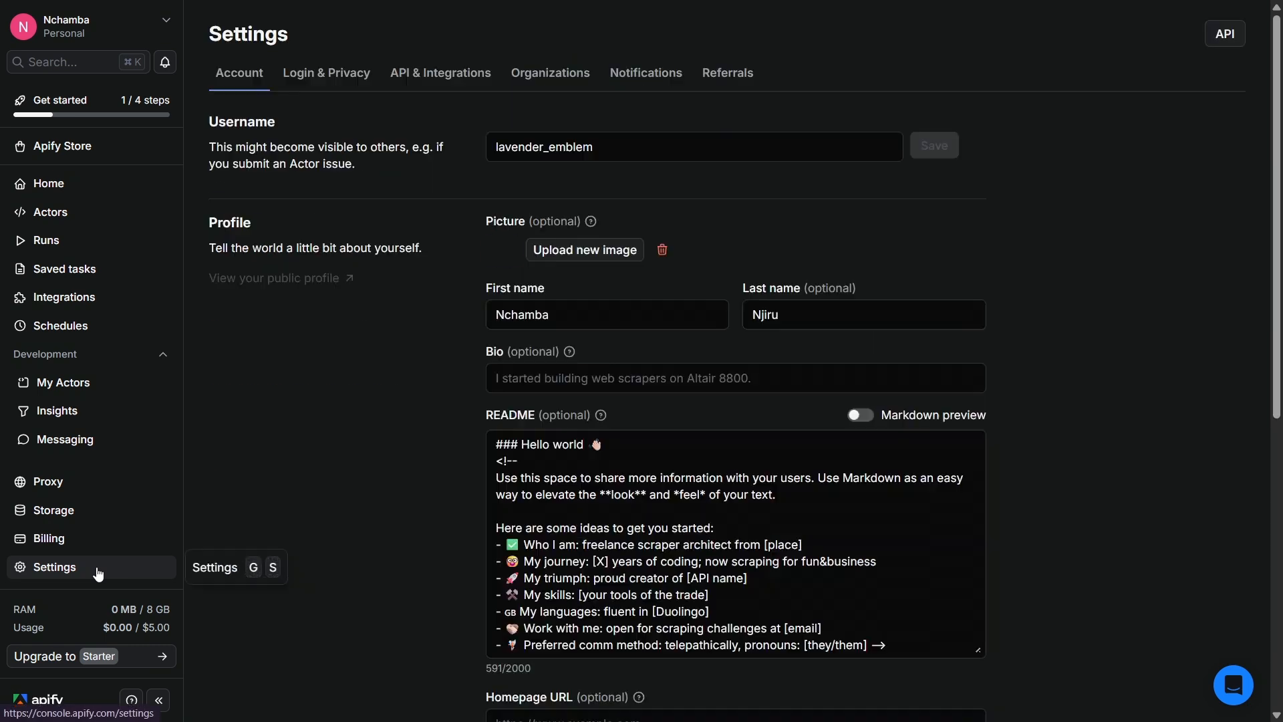
Step: Open the API & Integrations settings and start a new personal API token named "YPK scraper"
{"action": "left_click", "coordinate": [409, 75]}
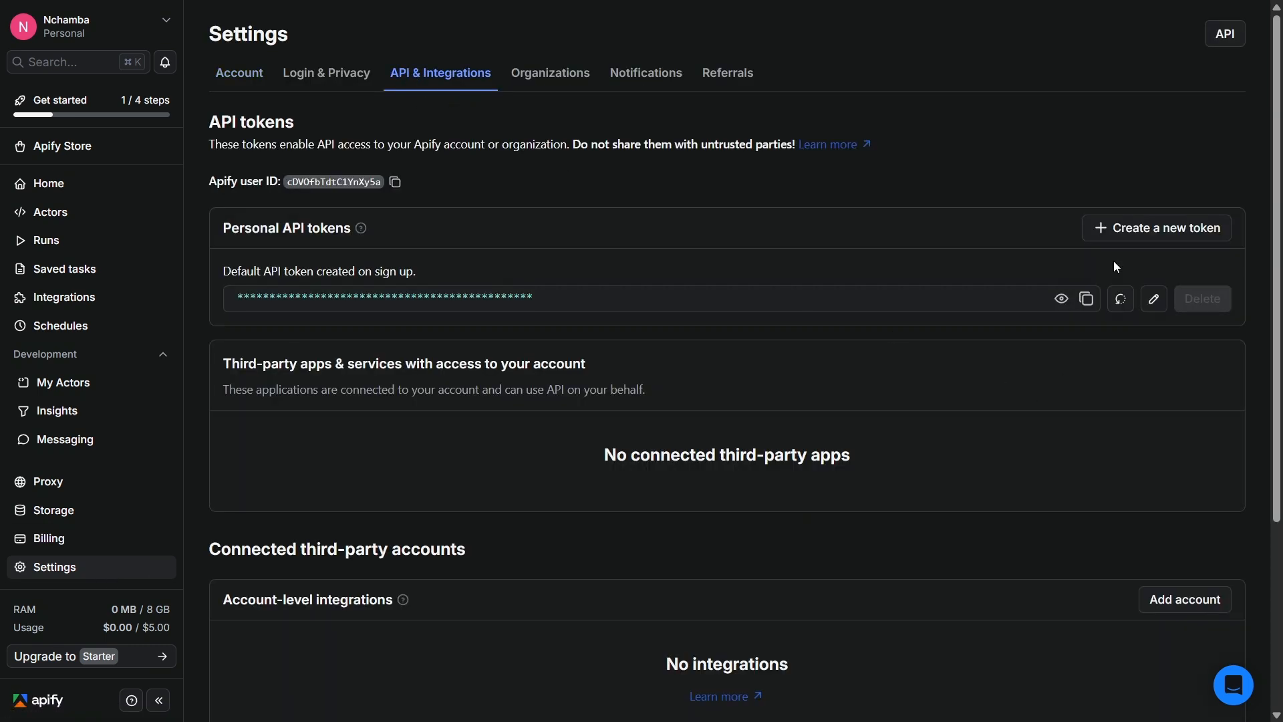
{"action": "left_click", "coordinate": [1142, 226]}
{"action": "type", "text": "YPK scraper"}
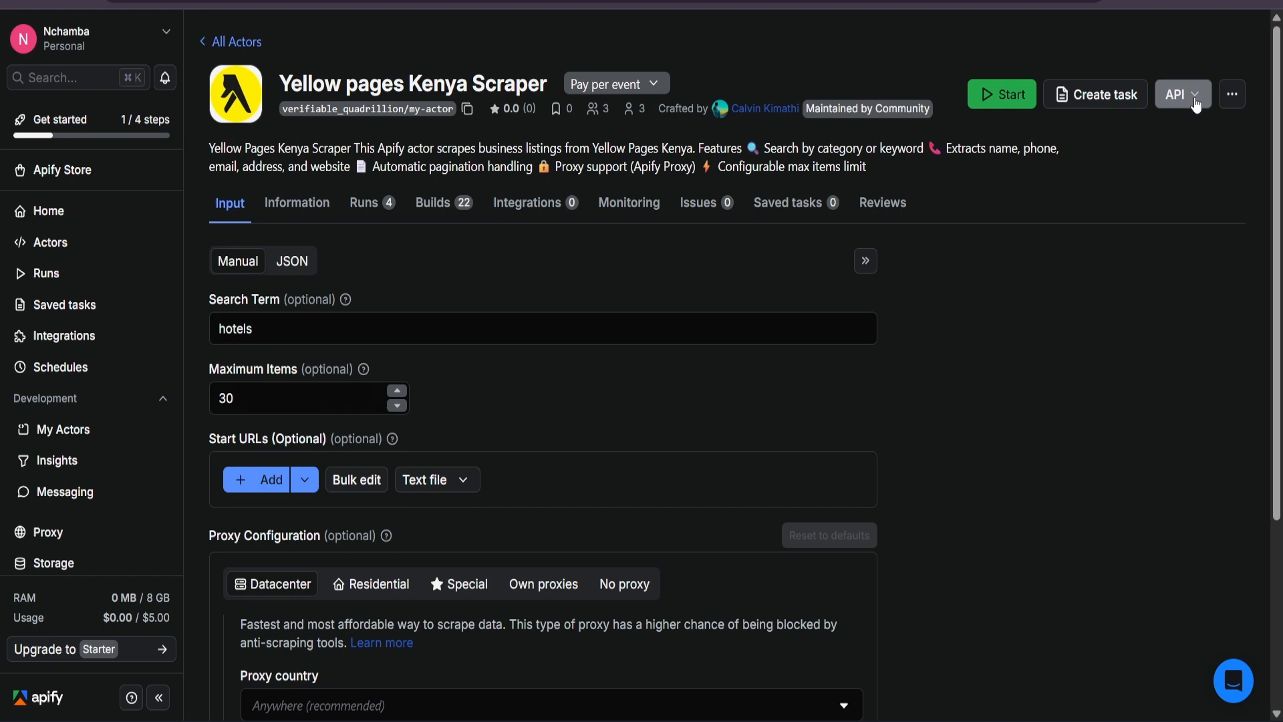
Step: Open the Yellow pages Kenya Scraper's API endpoints and copy the POST URL of "Run Actor synchronously and get dataset items"
{"action": "left_click", "coordinate": [1194, 99]}
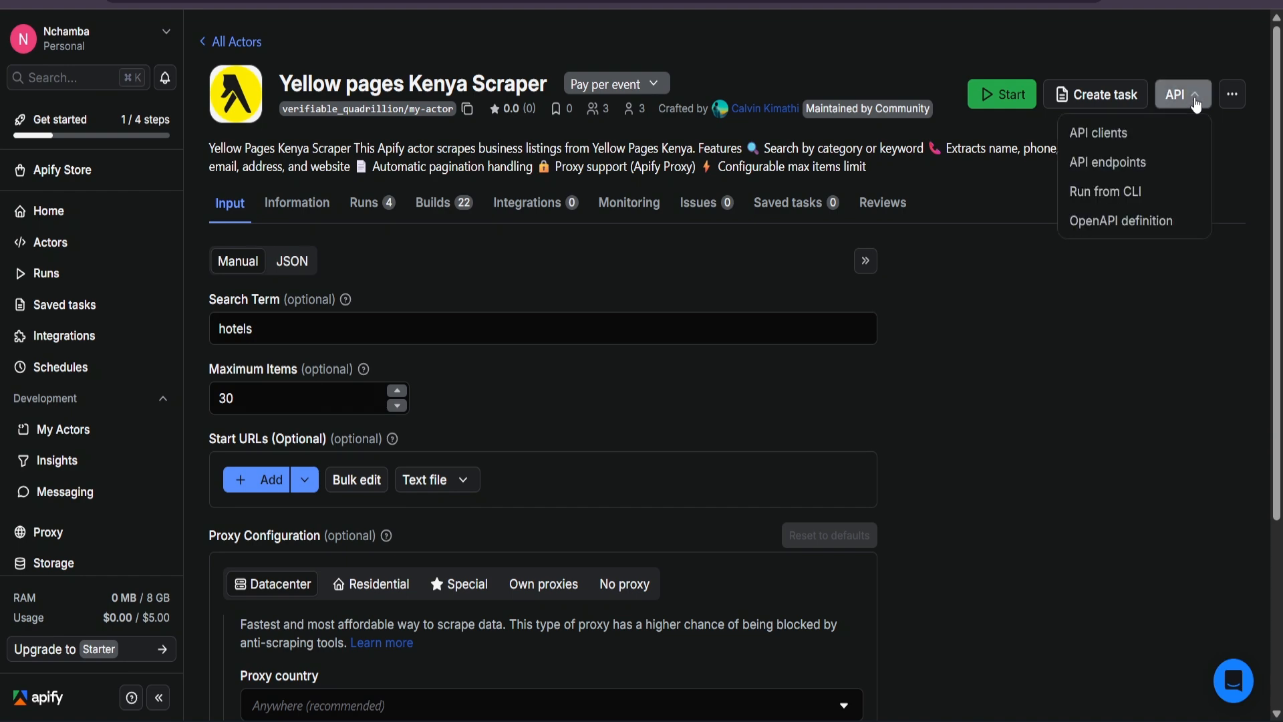
{"action": "left_click", "coordinate": [1138, 167]}
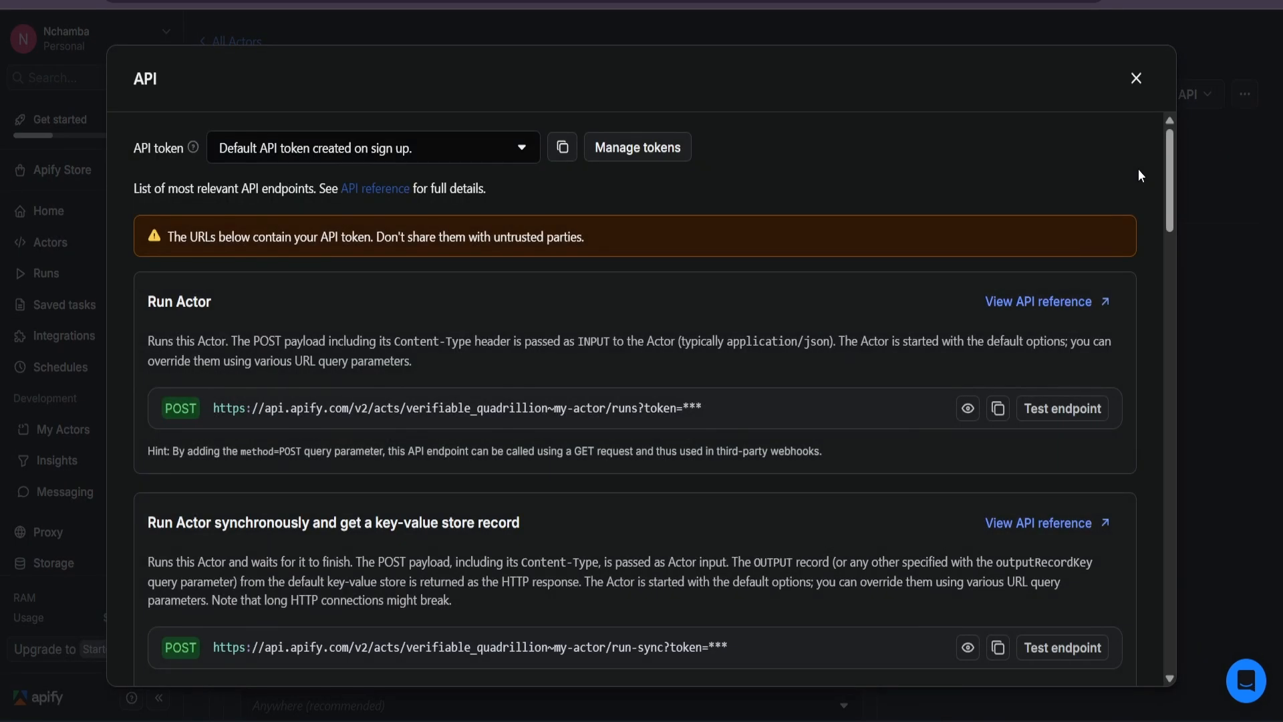
{"action": "scroll", "coordinate": [1145, 195], "scroll_direction": "down", "scroll_amount": 5}
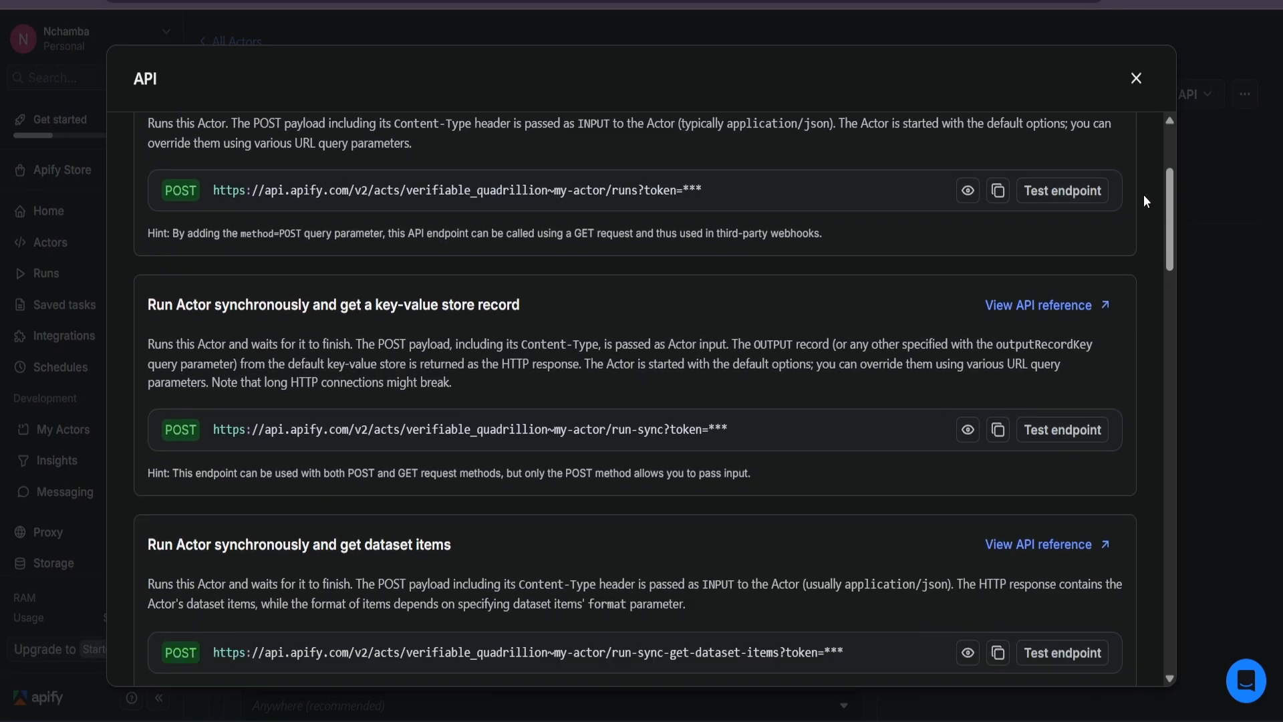
{"action": "scroll", "coordinate": [1144, 195], "scroll_direction": "down", "scroll_amount": 3}
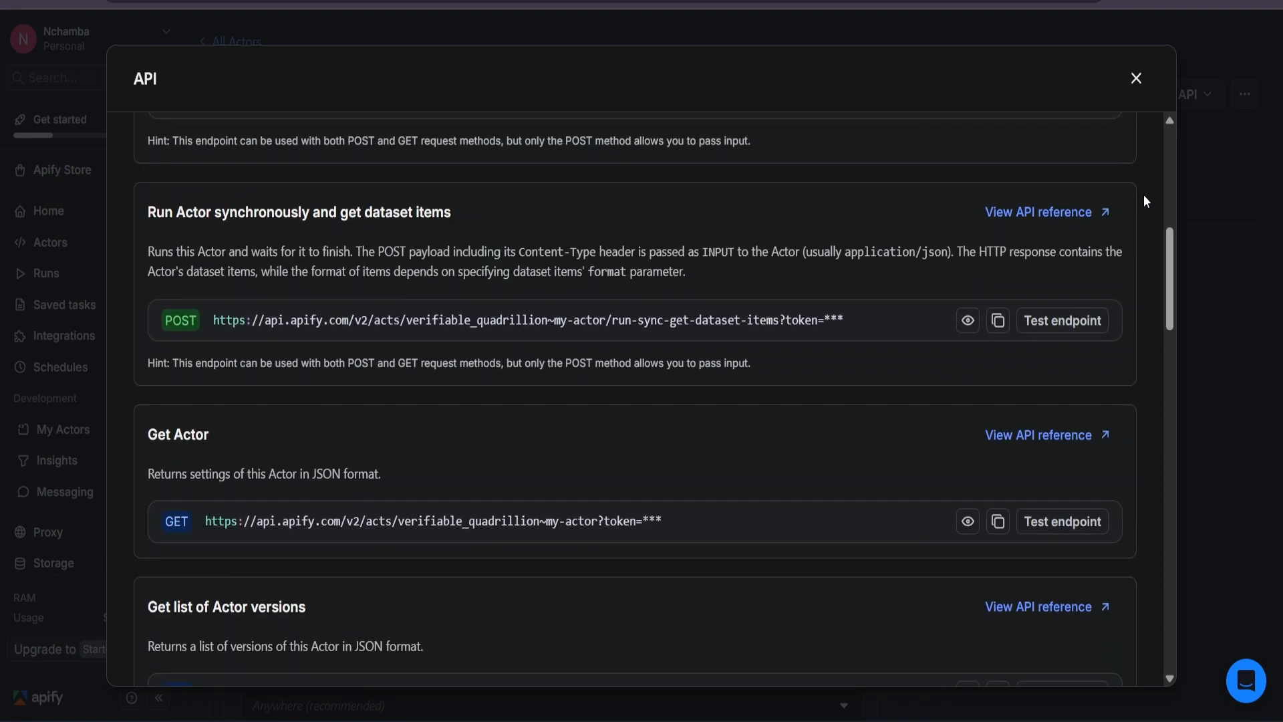
{"action": "left_click_drag", "start_coordinate": [147, 213], "coordinate": [451, 221]}
{"action": "left_click", "coordinate": [498, 304]}
{"action": "left_click_drag", "start_coordinate": [171, 321], "coordinate": [193, 324]}
{"action": "left_click", "coordinate": [998, 327]}
{"action": "triple_click", "coordinate": [687, 333]}
{"action": "scroll", "coordinate": [687, 333], "scroll_direction": "up", "scroll_amount": 1}
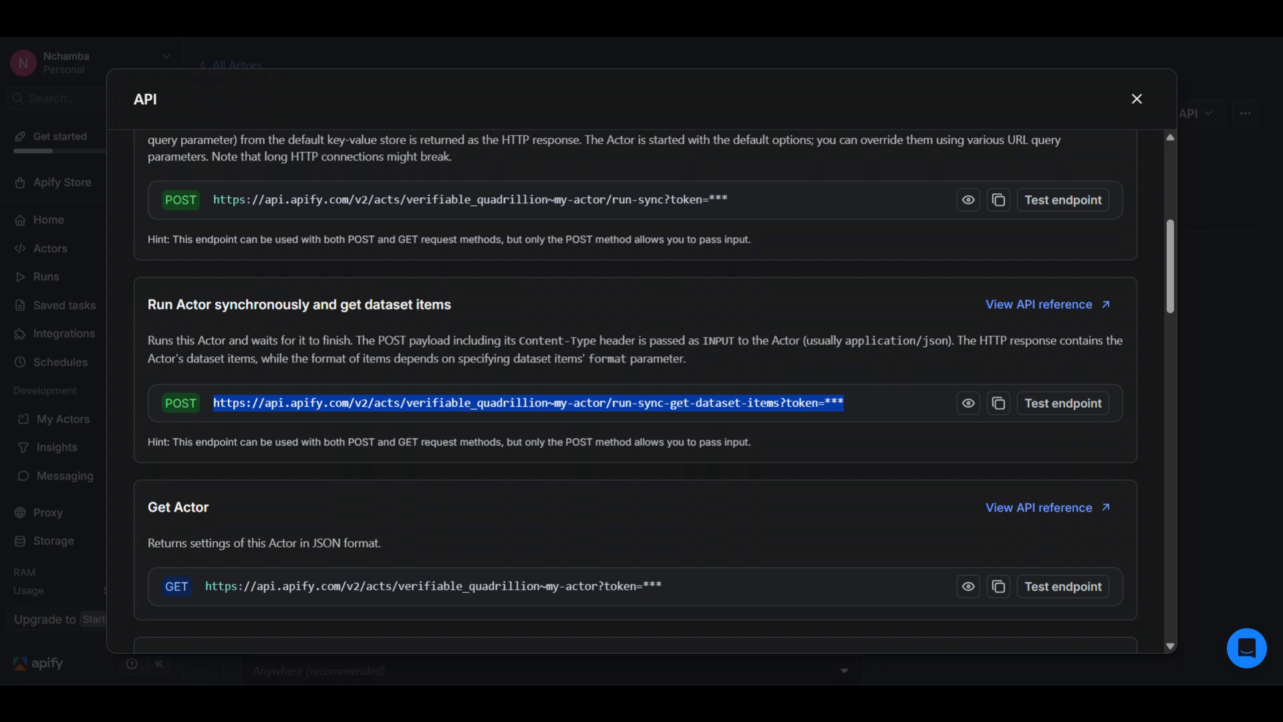
{"action": "key", "text": "ctrl+c"}
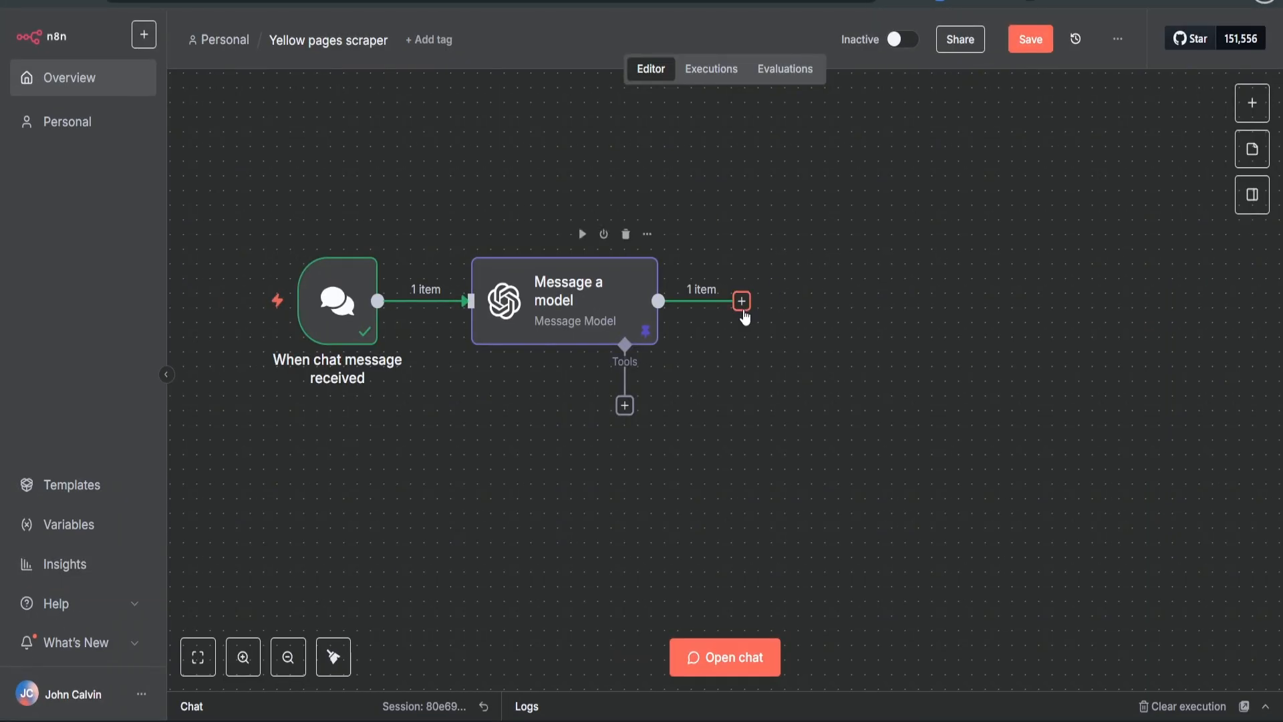
Step: In n8n, add an HTTP Request node after Message a model and set its method to POST
{"action": "left_click", "coordinate": [743, 306]}
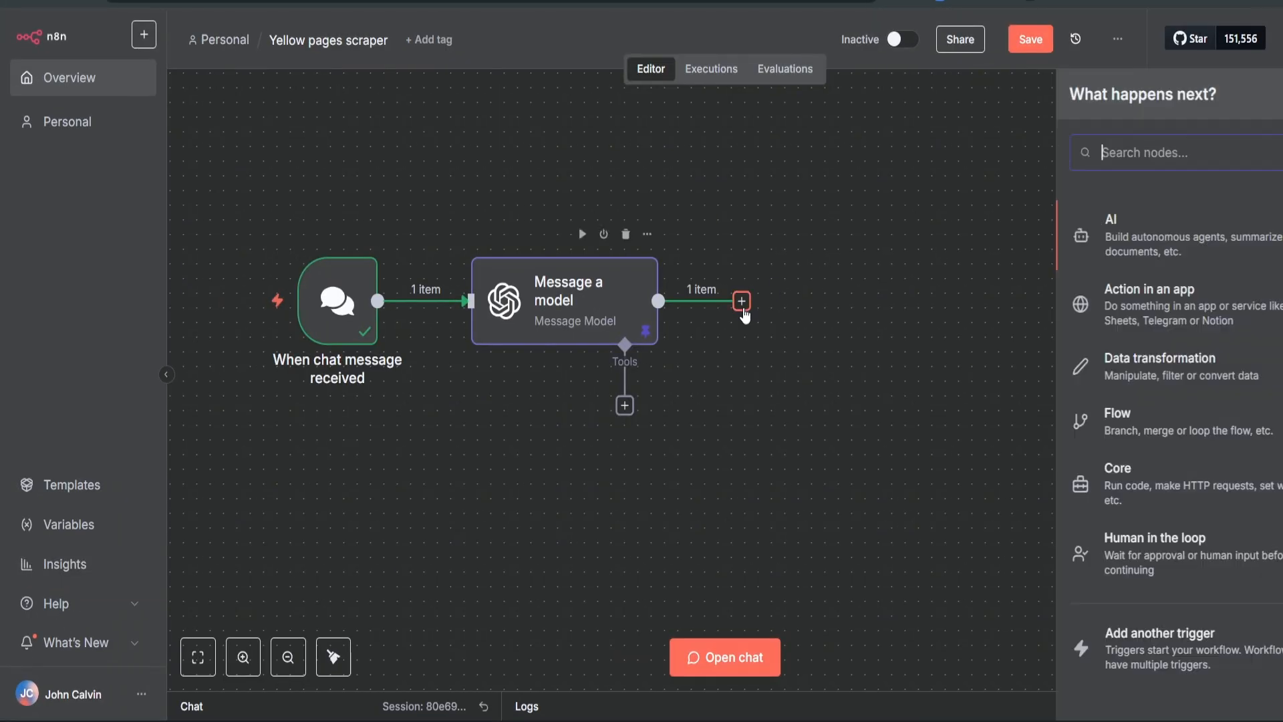
{"action": "type", "text": "http"}
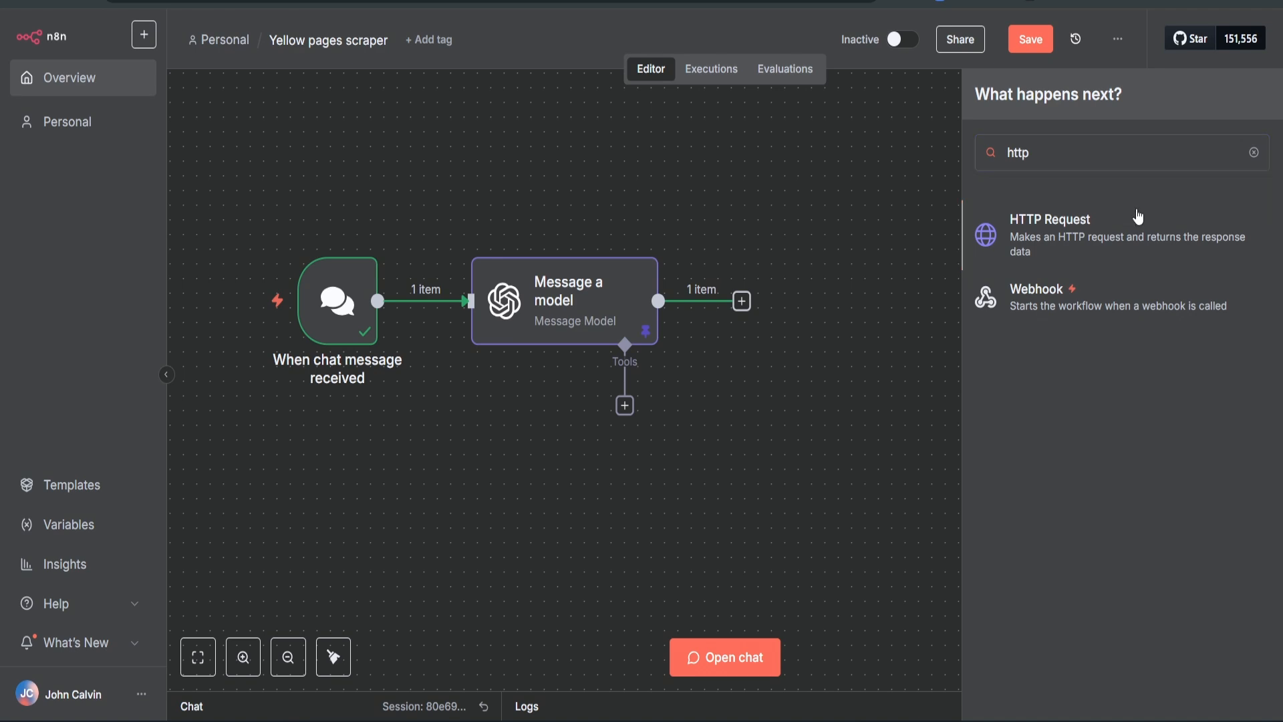
{"action": "left_click", "coordinate": [1138, 216]}
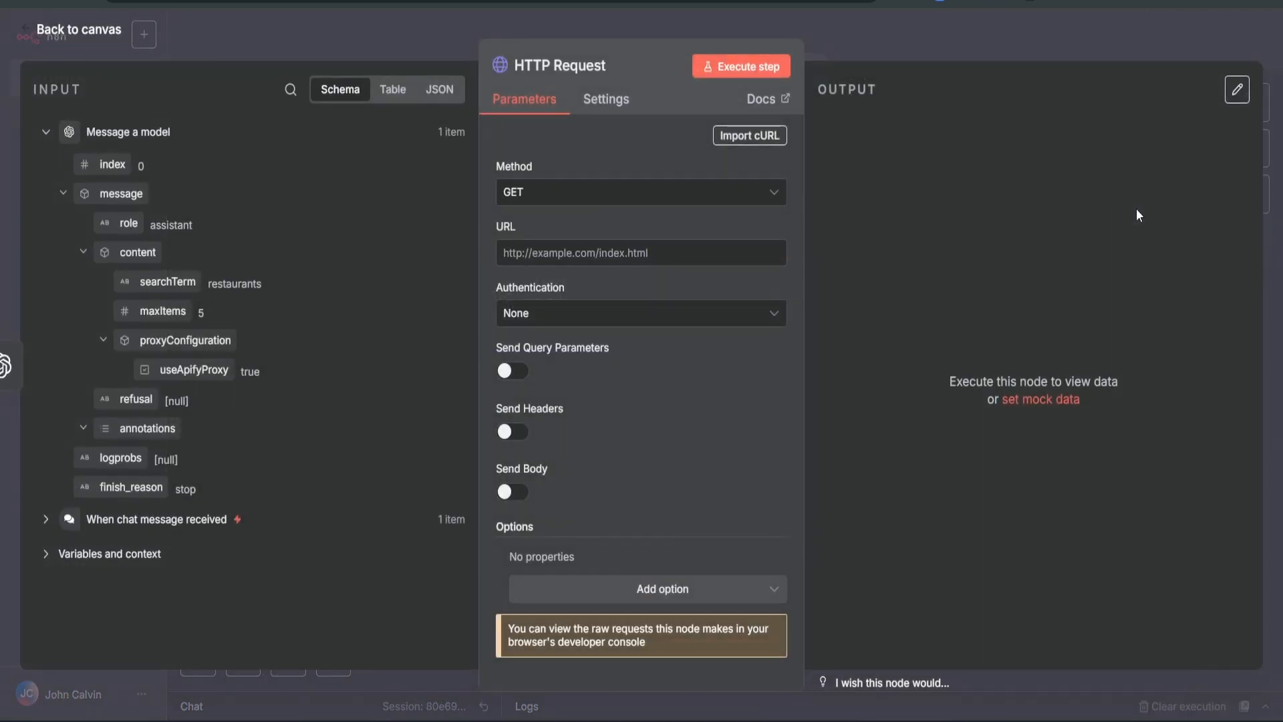
{"action": "left_click", "coordinate": [691, 194]}
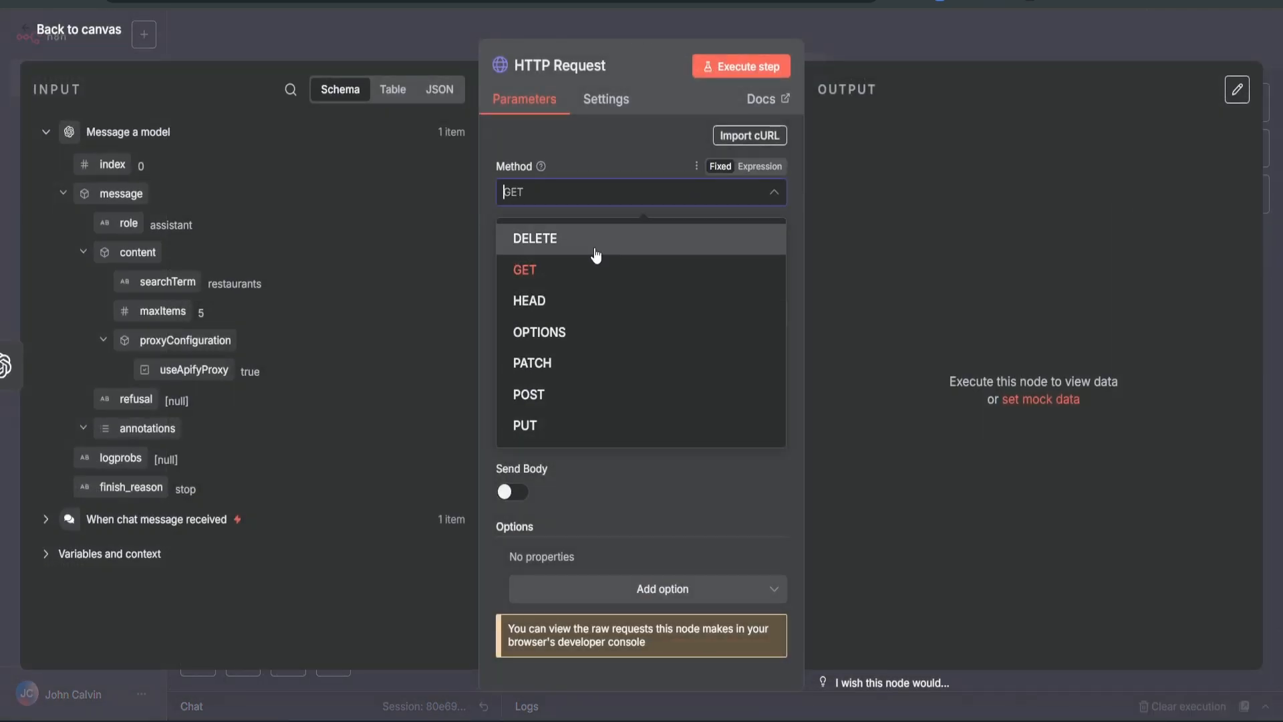
{"action": "left_click", "coordinate": [570, 412]}
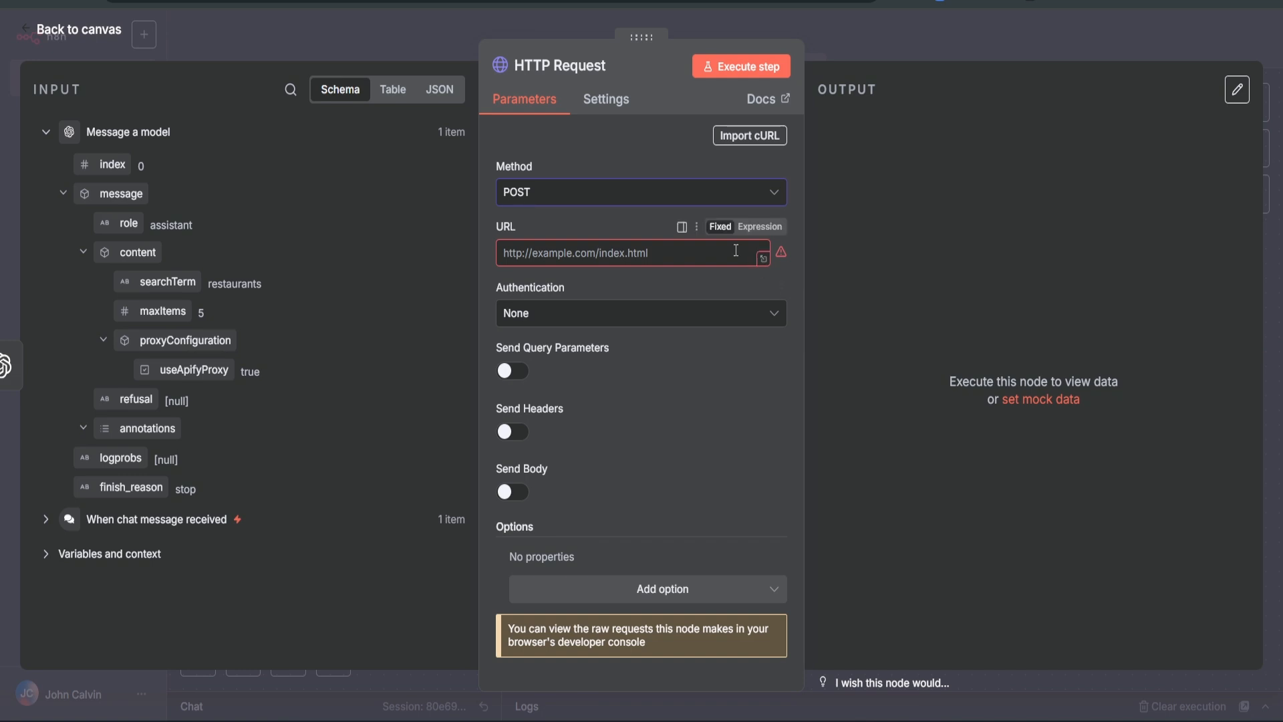
Step: Paste the copied Apify endpoint URL with its API token as the request's fixed URL and enable Send Headers
{"action": "left_click", "coordinate": [760, 226]}
{"action": "left_click", "coordinate": [762, 262]}
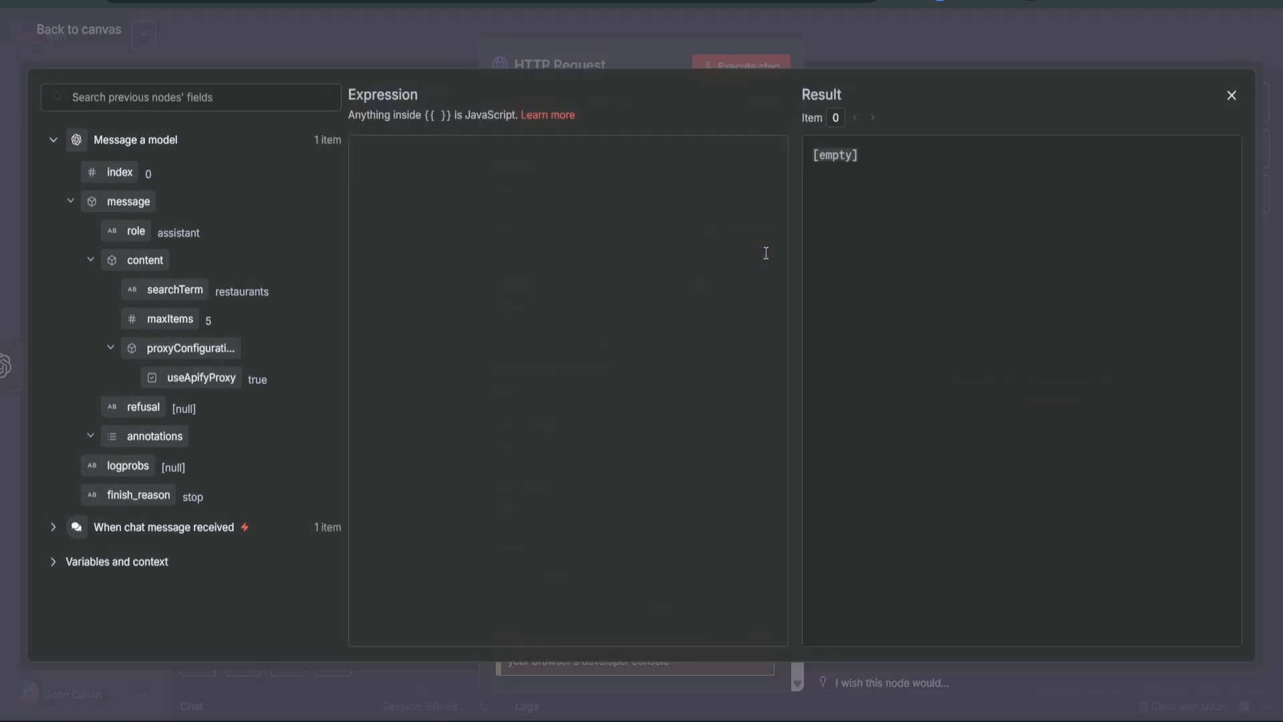
{"action": "key", "text": "ctrl+v"}
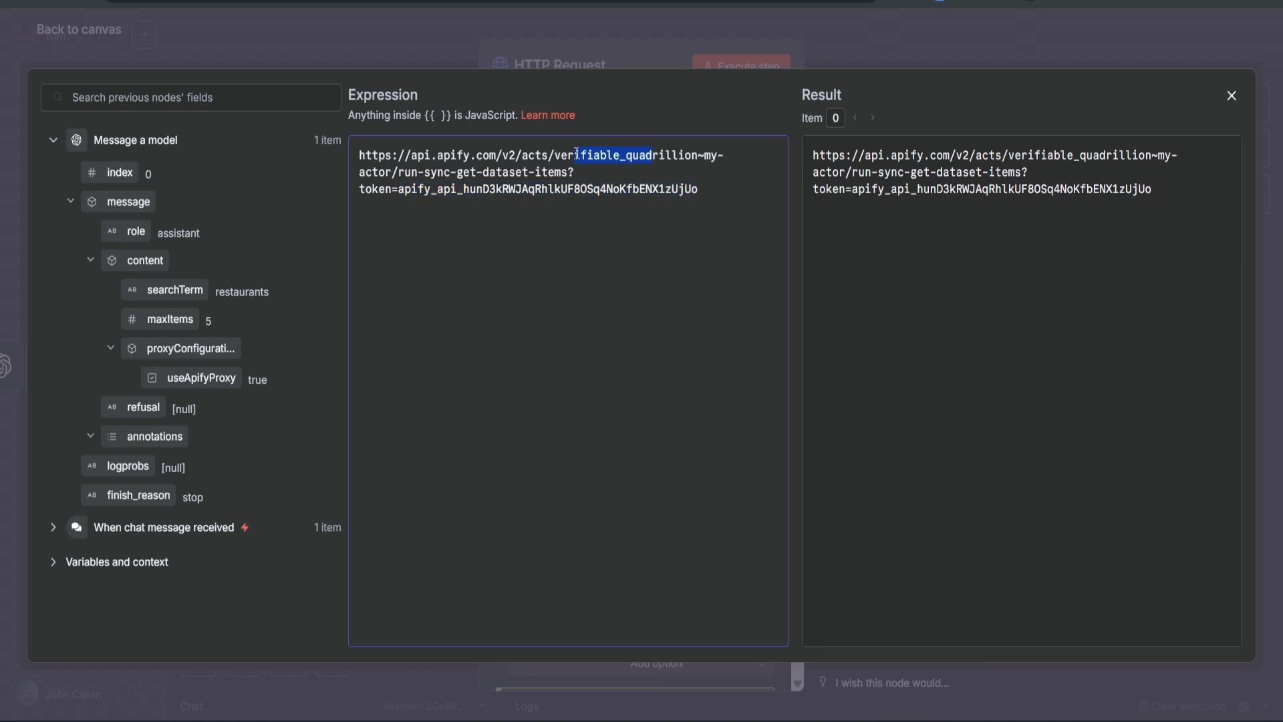
{"action": "left_click", "coordinate": [595, 52]}
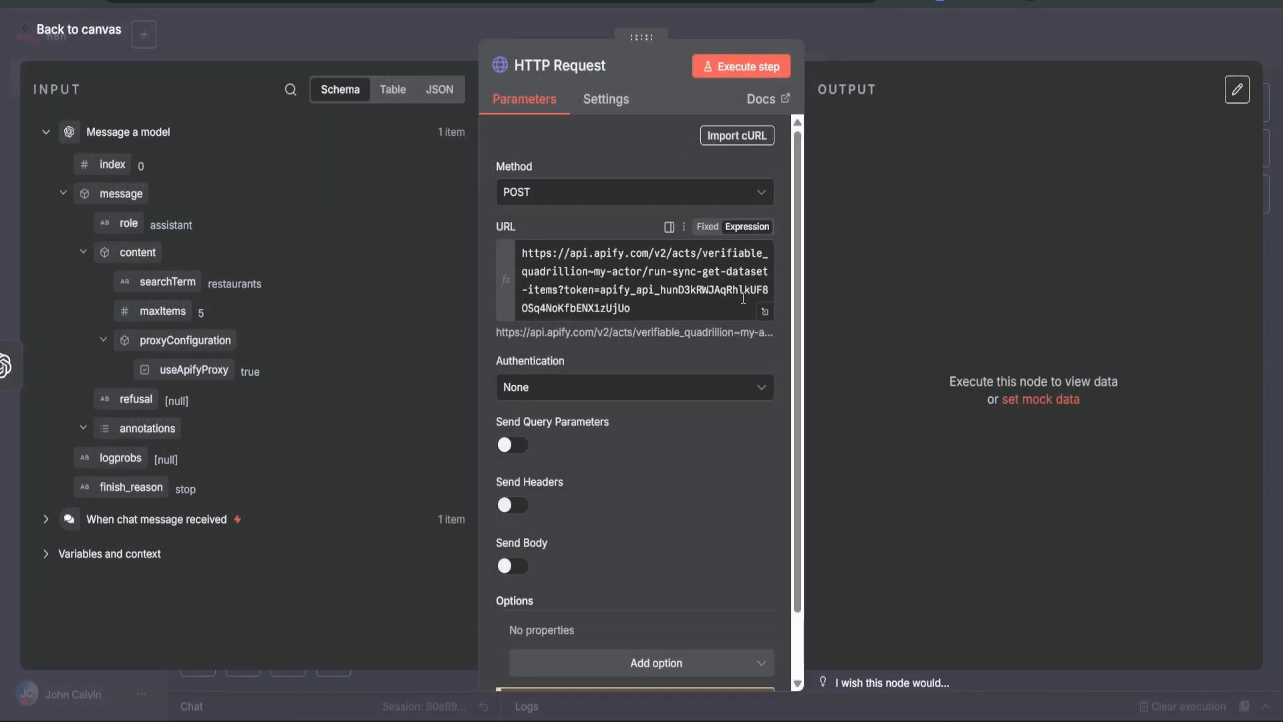
{"action": "left_click", "coordinate": [708, 228]}
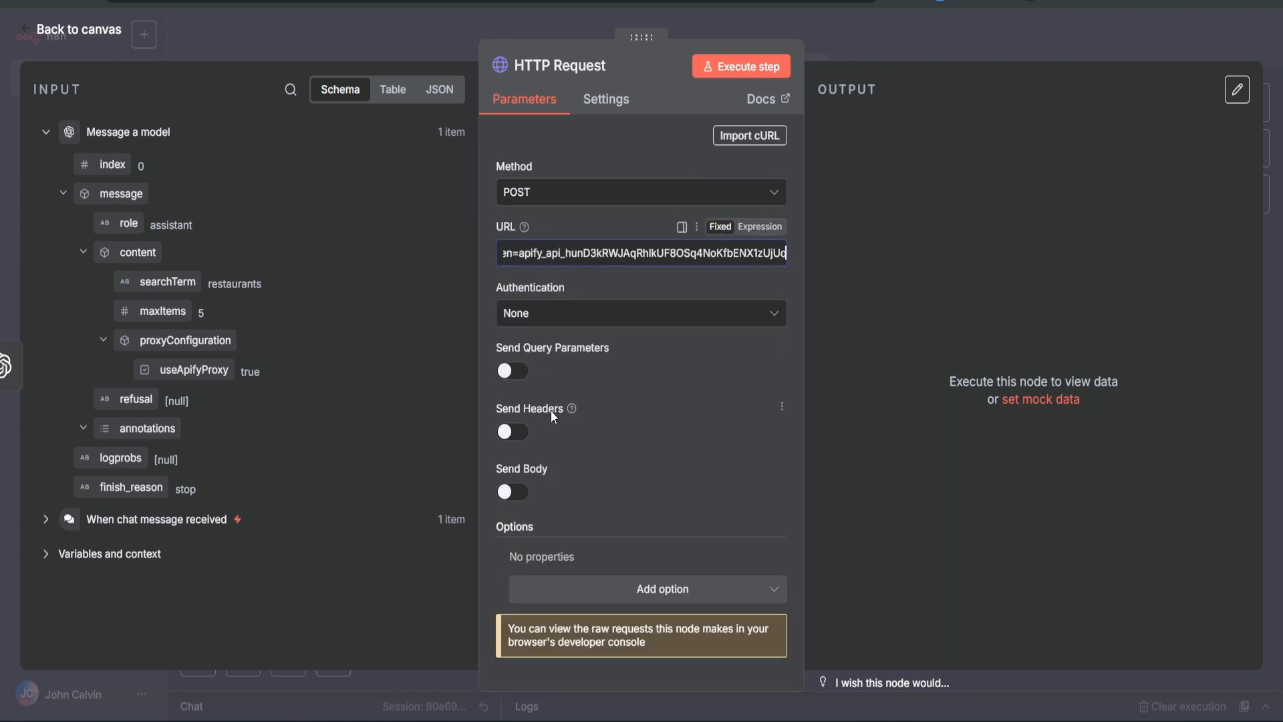
{"action": "left_click", "coordinate": [515, 431]}
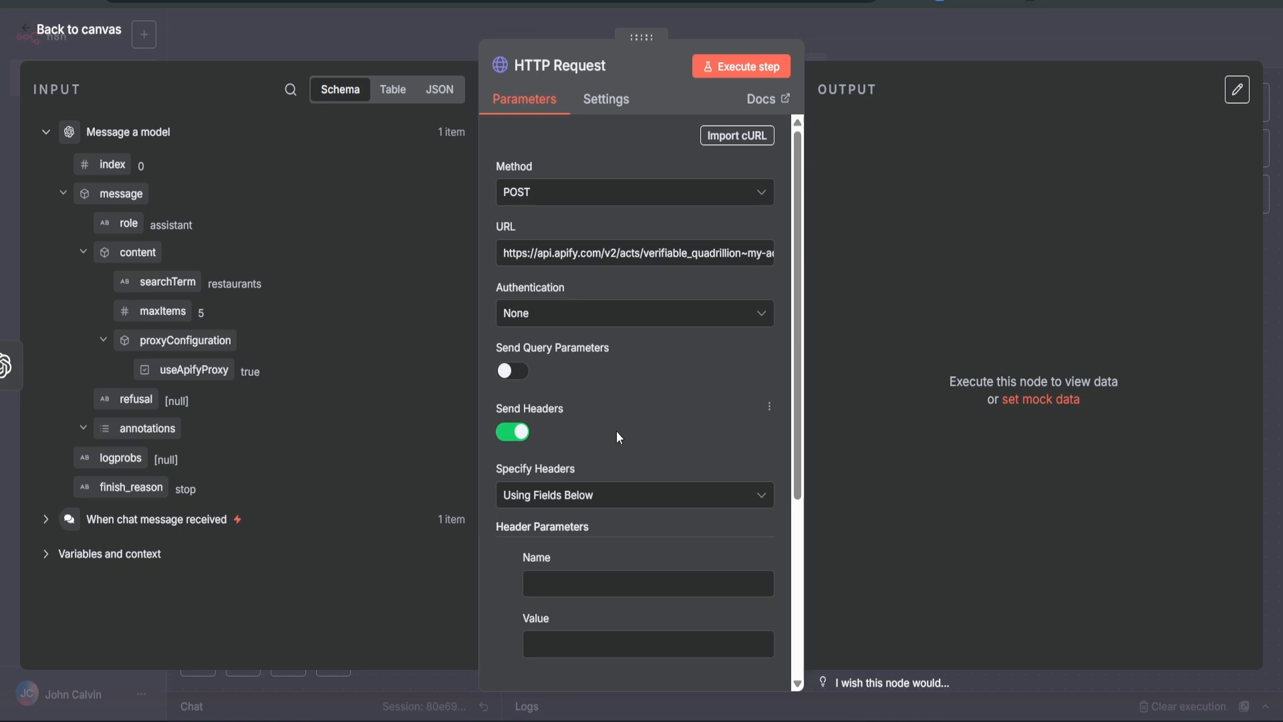
{"action": "scroll", "coordinate": [617, 437], "scroll_direction": "down", "scroll_amount": 3}
Step: Switch to Apify and open the API reference for "Run Actor synchronously and get dataset items"
{"action": "key", "text": "alt+Tab"}
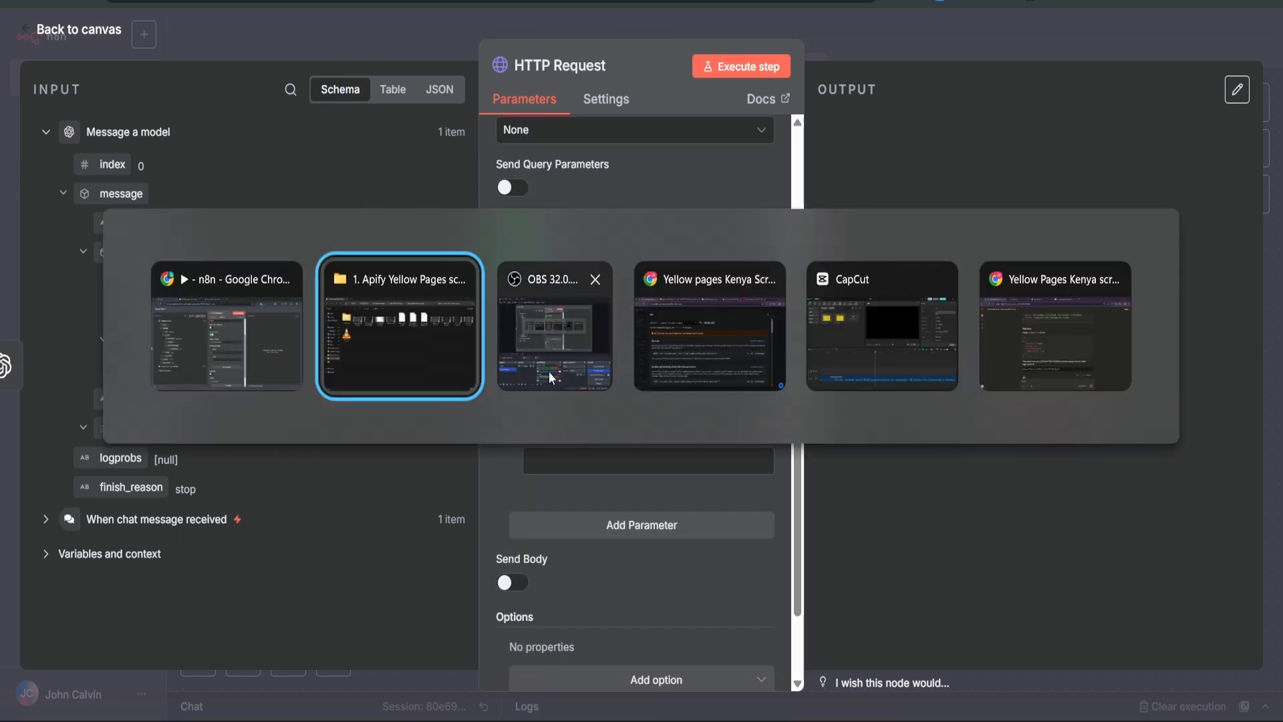
{"action": "key", "text": "alt+Tab"}
{"action": "key", "text": "alt+Tab"}
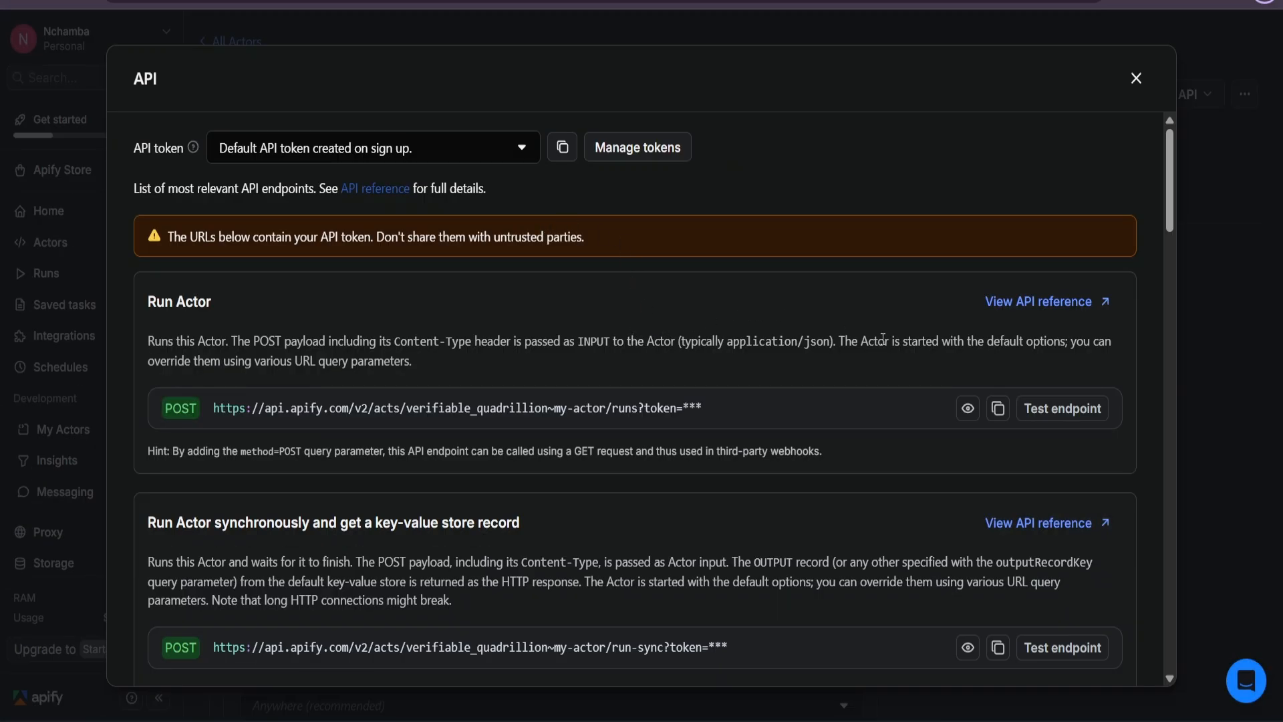
{"action": "scroll", "coordinate": [882, 338], "scroll_direction": "down", "scroll_amount": 5}
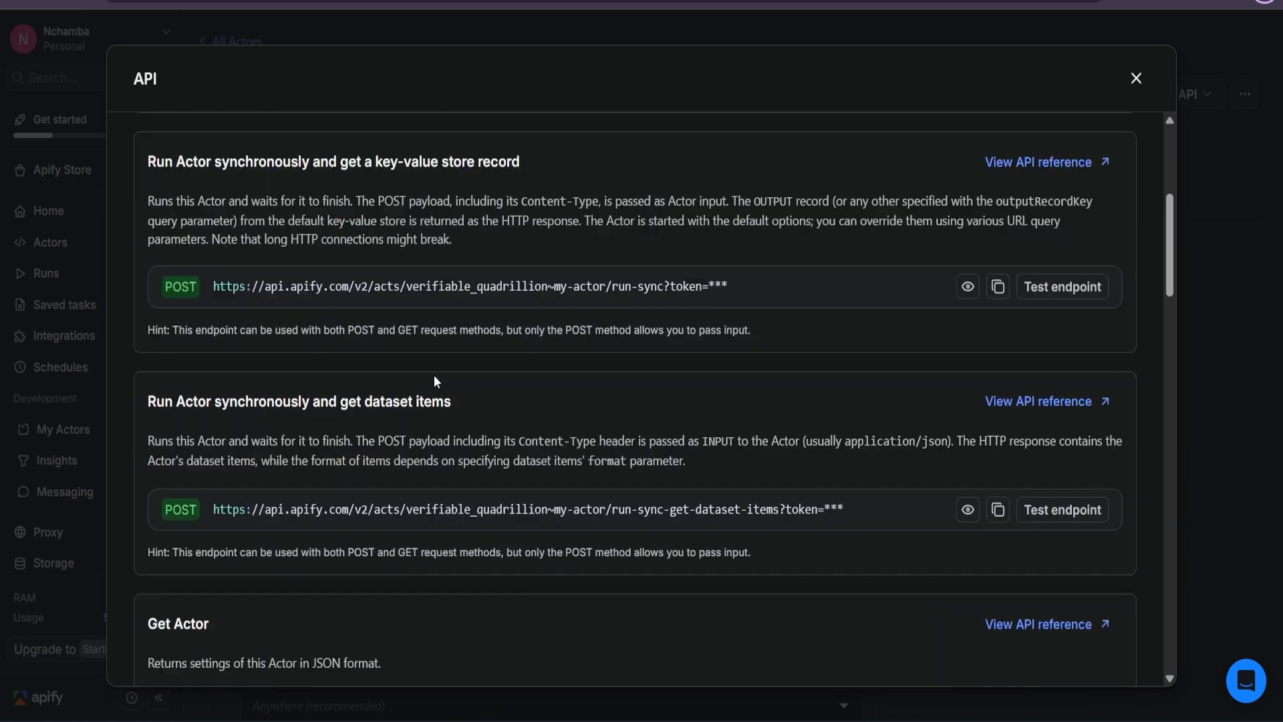
{"action": "scroll", "coordinate": [436, 381], "scroll_direction": "down", "scroll_amount": 1}
{"action": "left_click_drag", "start_coordinate": [173, 304], "coordinate": [213, 304]}
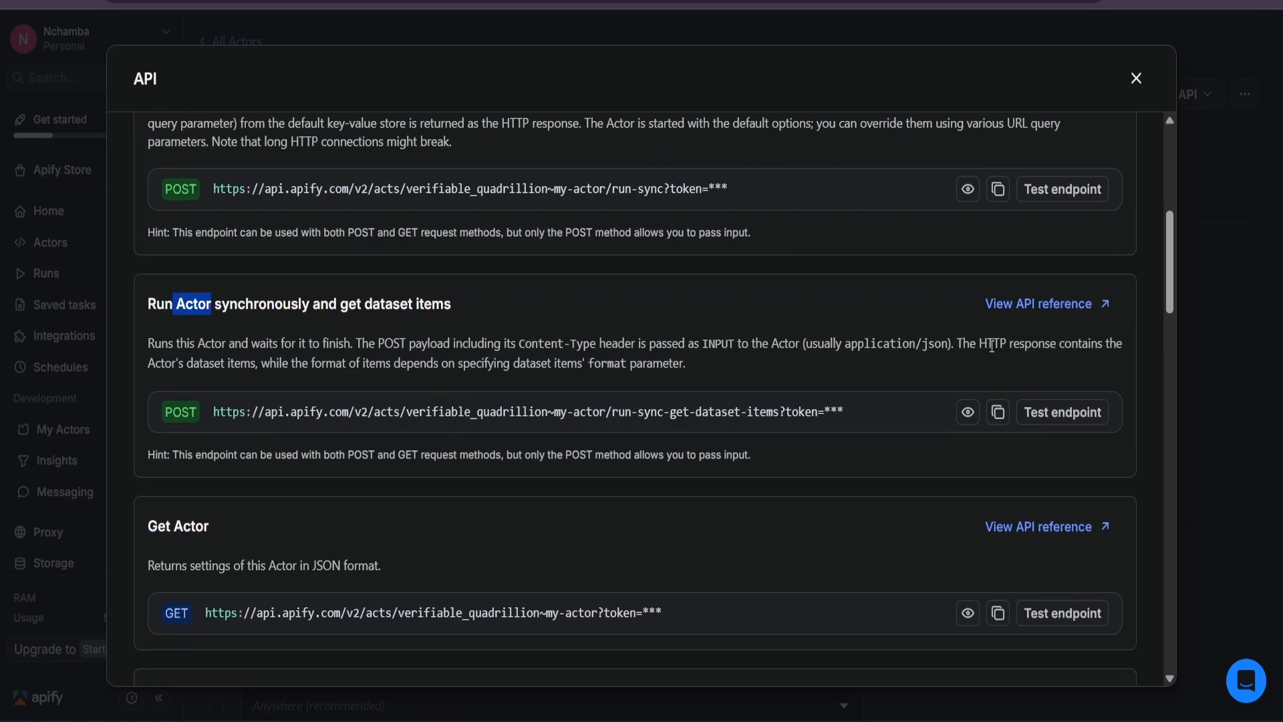
{"action": "left_click", "coordinate": [1065, 310]}
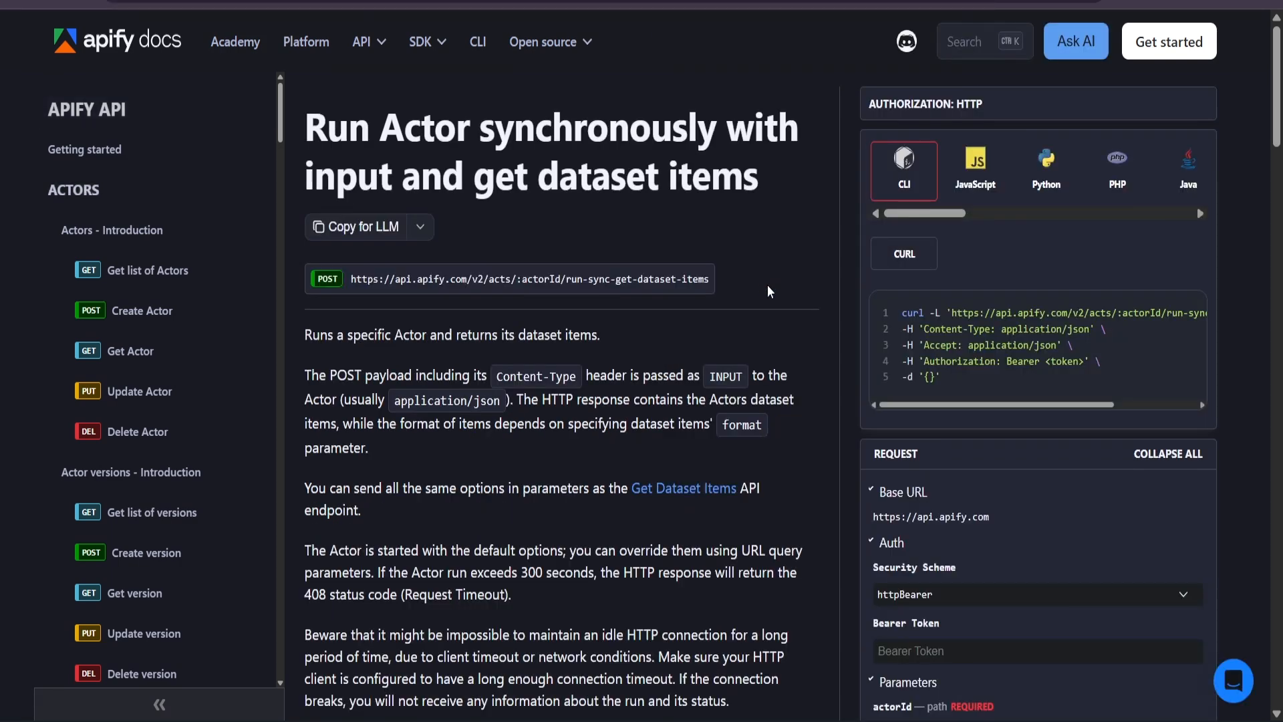
Step: Copy Content-Type and application/json from the docs' cURL example into the n8n request's first header parameter as name and value
{"action": "left_click_drag", "start_coordinate": [925, 328], "coordinate": [963, 331]}
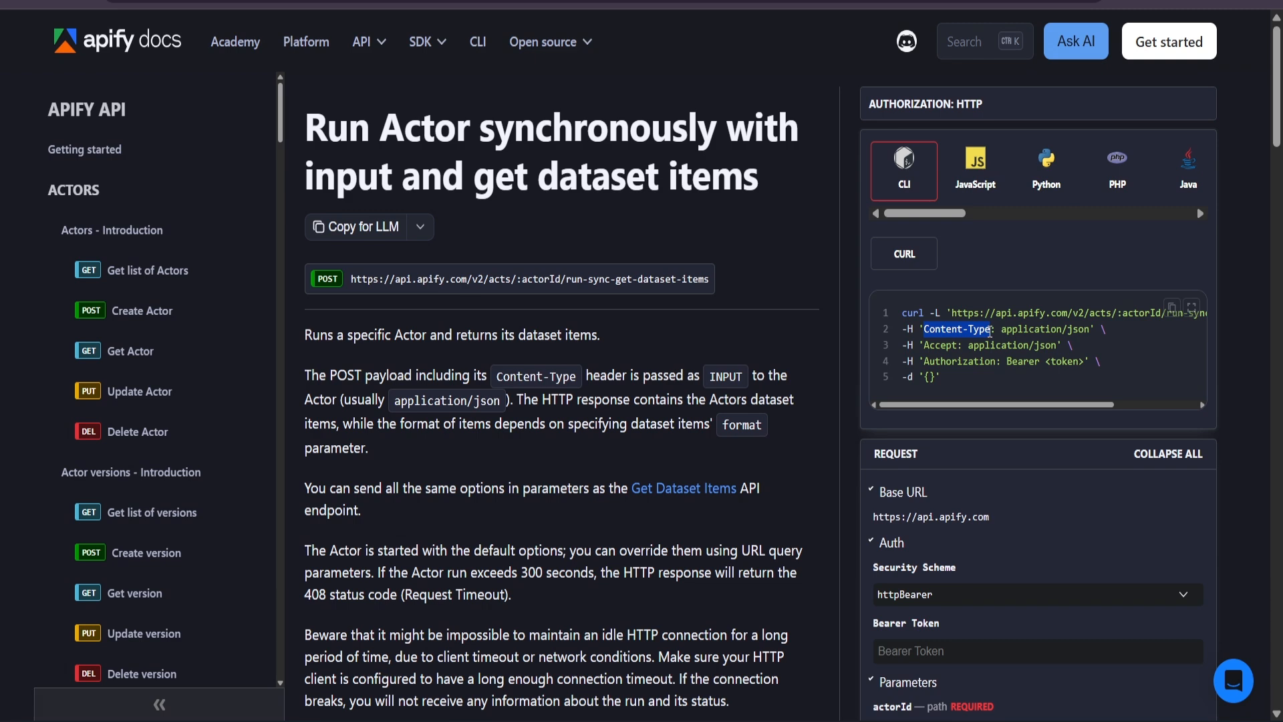
{"action": "left_click", "coordinate": [998, 333]}
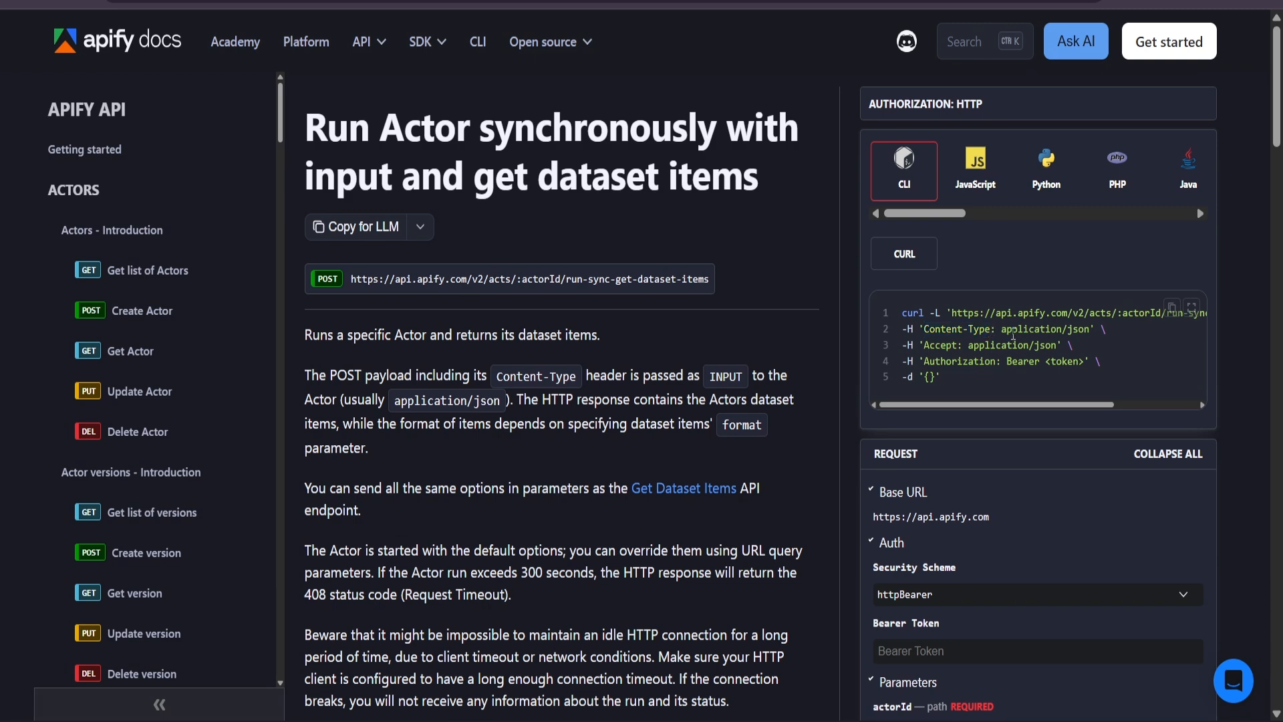
{"action": "left_click_drag", "start_coordinate": [990, 329], "coordinate": [926, 332]}
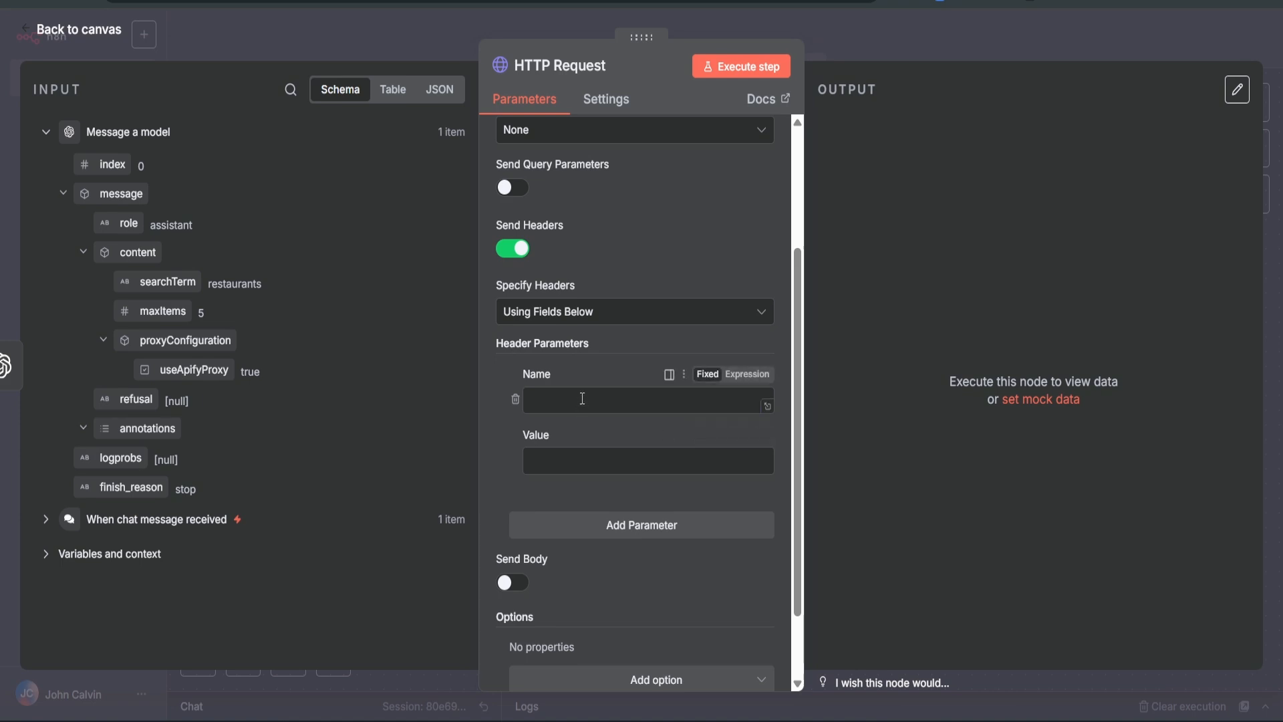
{"action": "key", "text": "ctrl+v"}
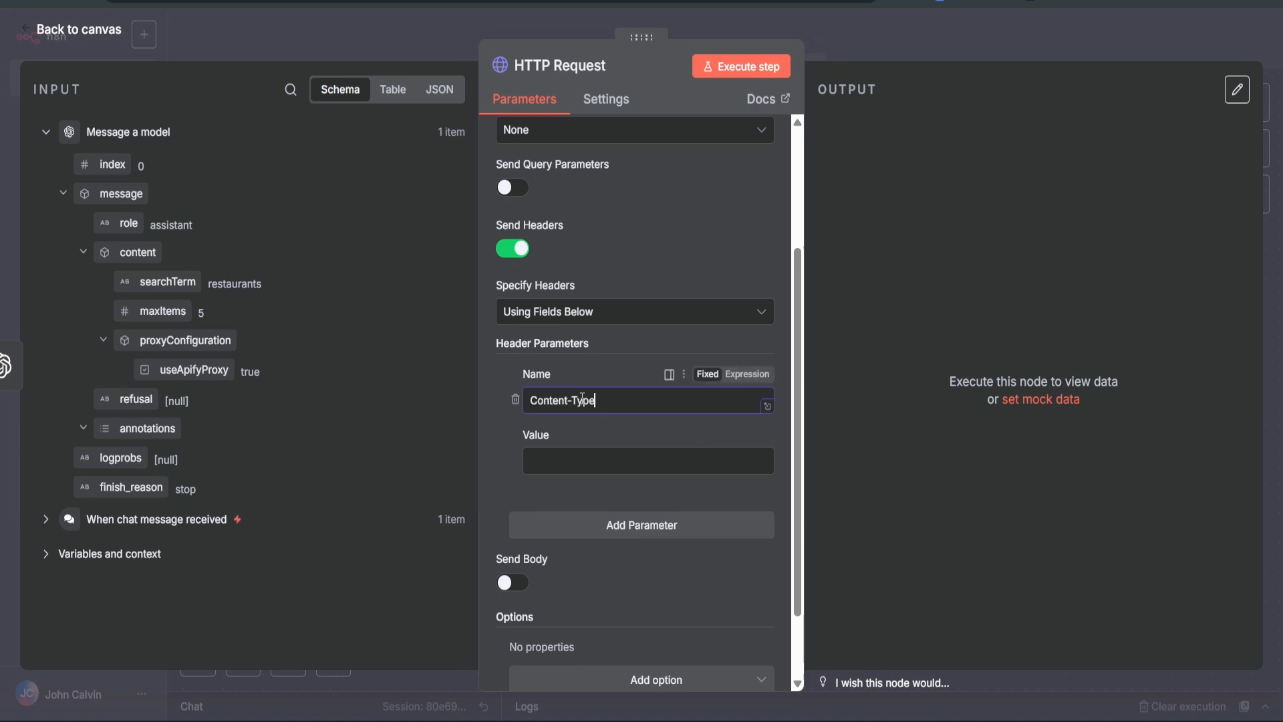
{"action": "left_click", "coordinate": [585, 461]}
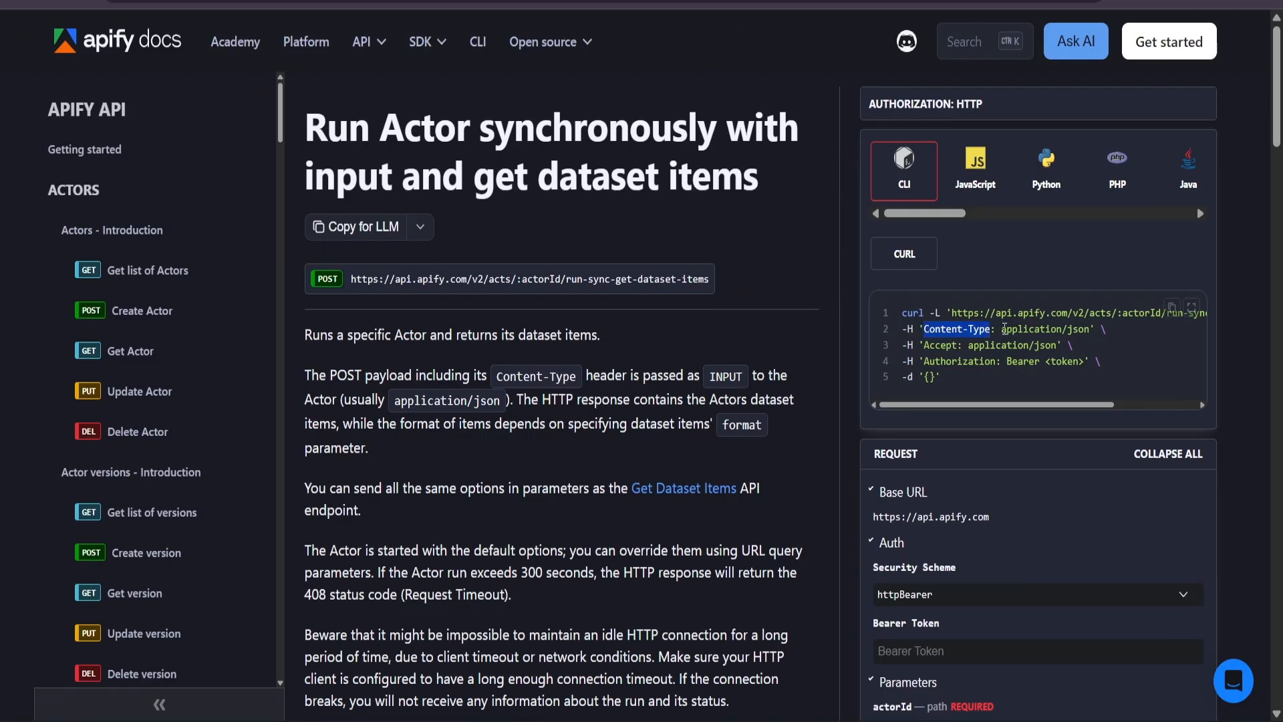
{"action": "left_click_drag", "start_coordinate": [1004, 329], "coordinate": [1088, 328]}
{"action": "key", "text": "ctrl+c"}
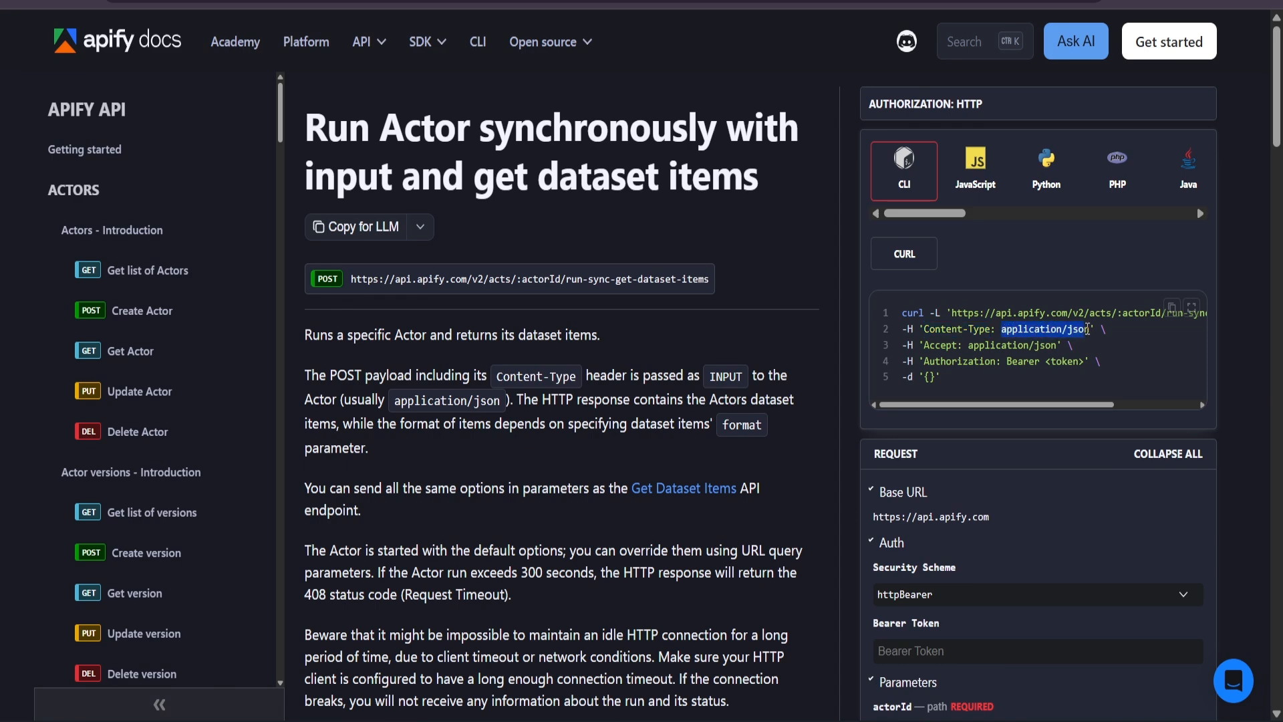
{"action": "key", "text": "alt+Tab"}
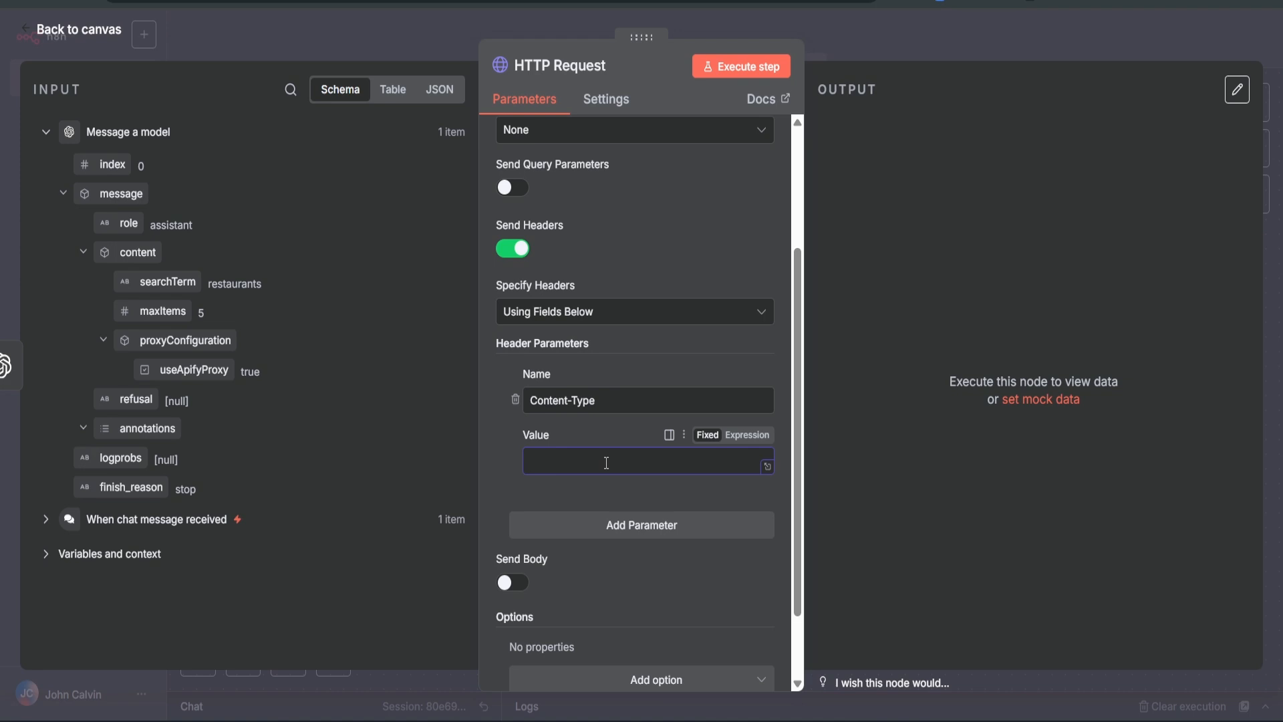
{"action": "key", "text": "ctrl+v"}
Step: Add a second header parameter and copy Authorization from the Apify docs' cURL example as its name
{"action": "scroll", "coordinate": [709, 483], "scroll_direction": "down", "scroll_amount": 2}
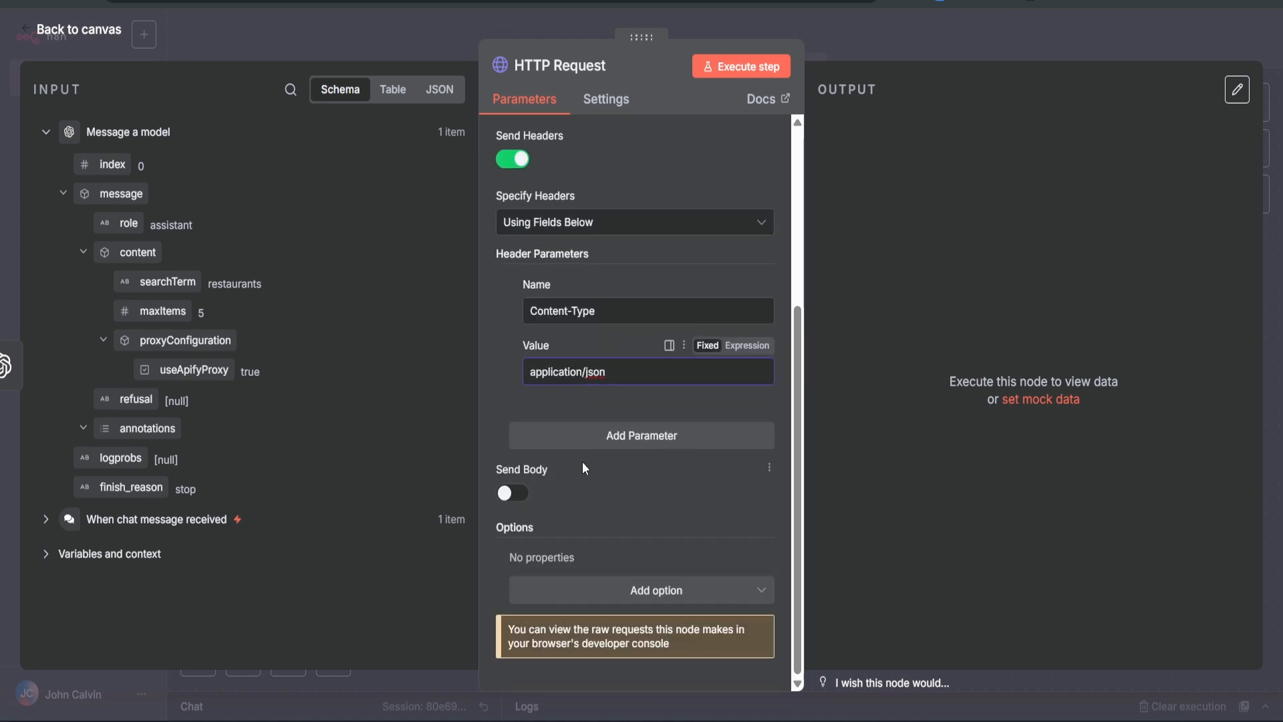
{"action": "left_click", "coordinate": [592, 436]}
{"action": "scroll", "coordinate": [592, 436], "scroll_direction": "down", "scroll_amount": 2}
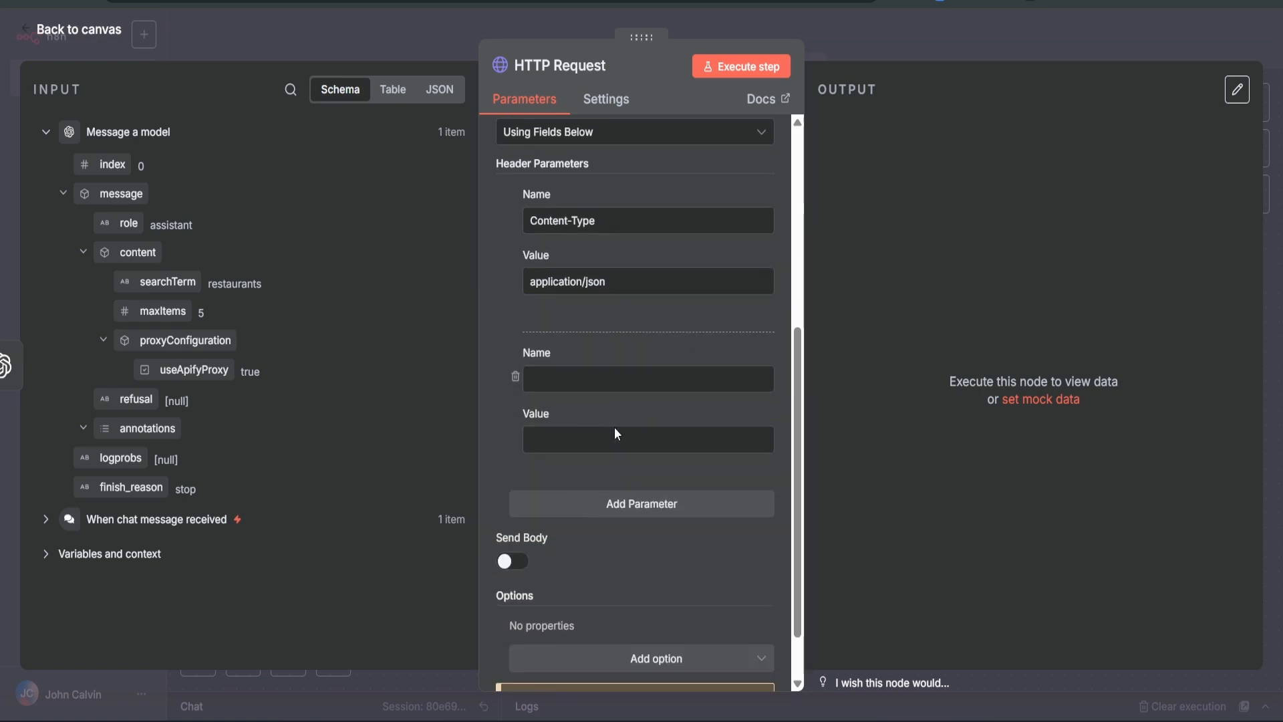
{"action": "key", "text": "alt+Tab"}
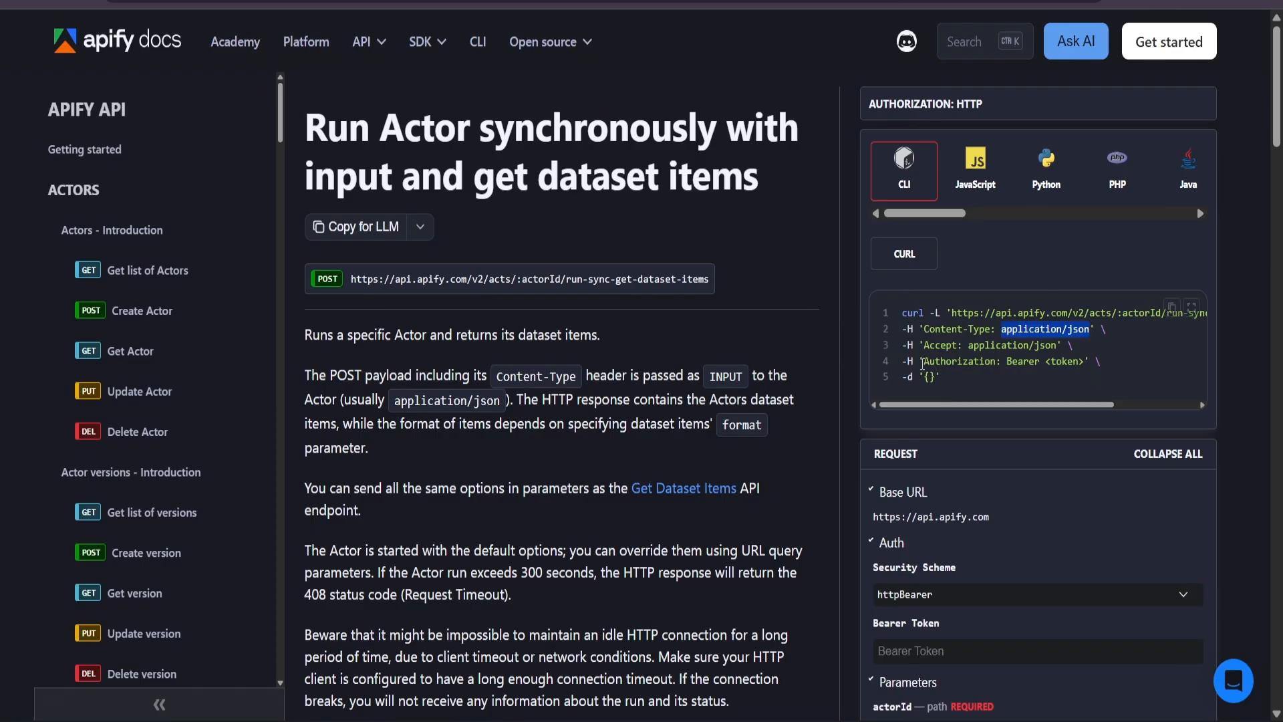
{"action": "left_click_drag", "start_coordinate": [924, 365], "coordinate": [996, 364]}
{"action": "key", "text": "ctrl+c"}
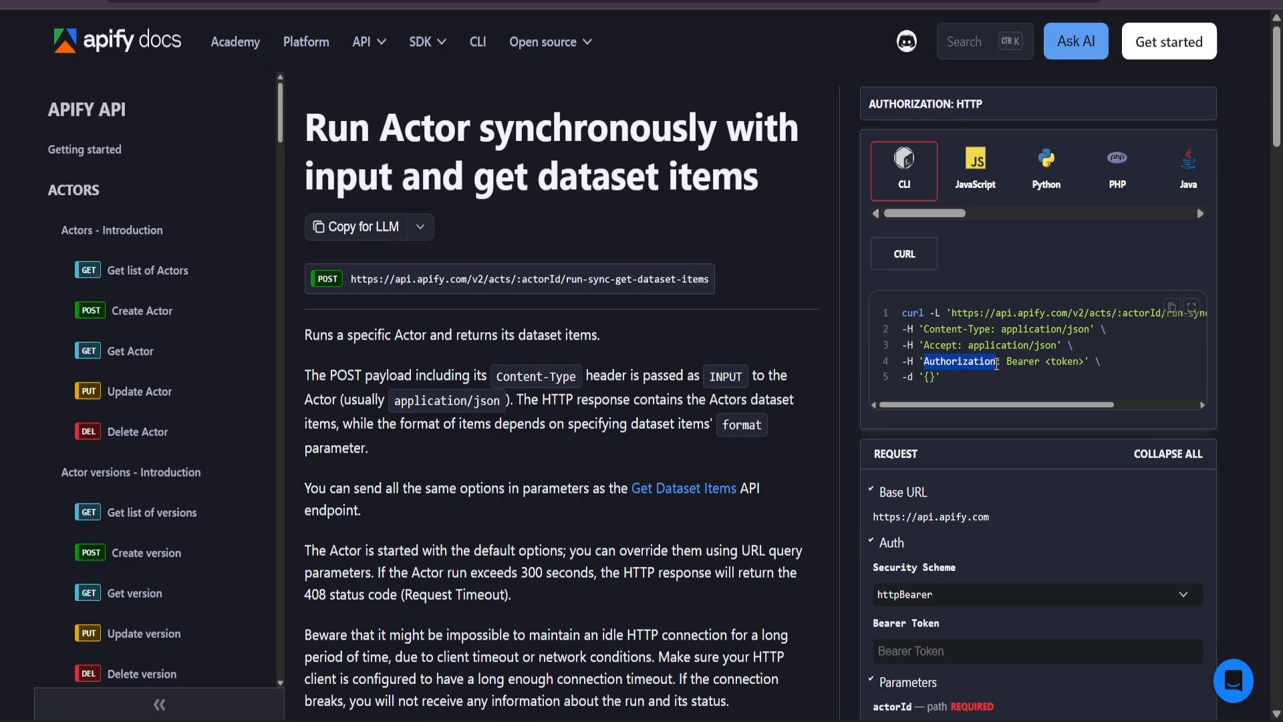
{"action": "key", "text": "alt+Tab"}
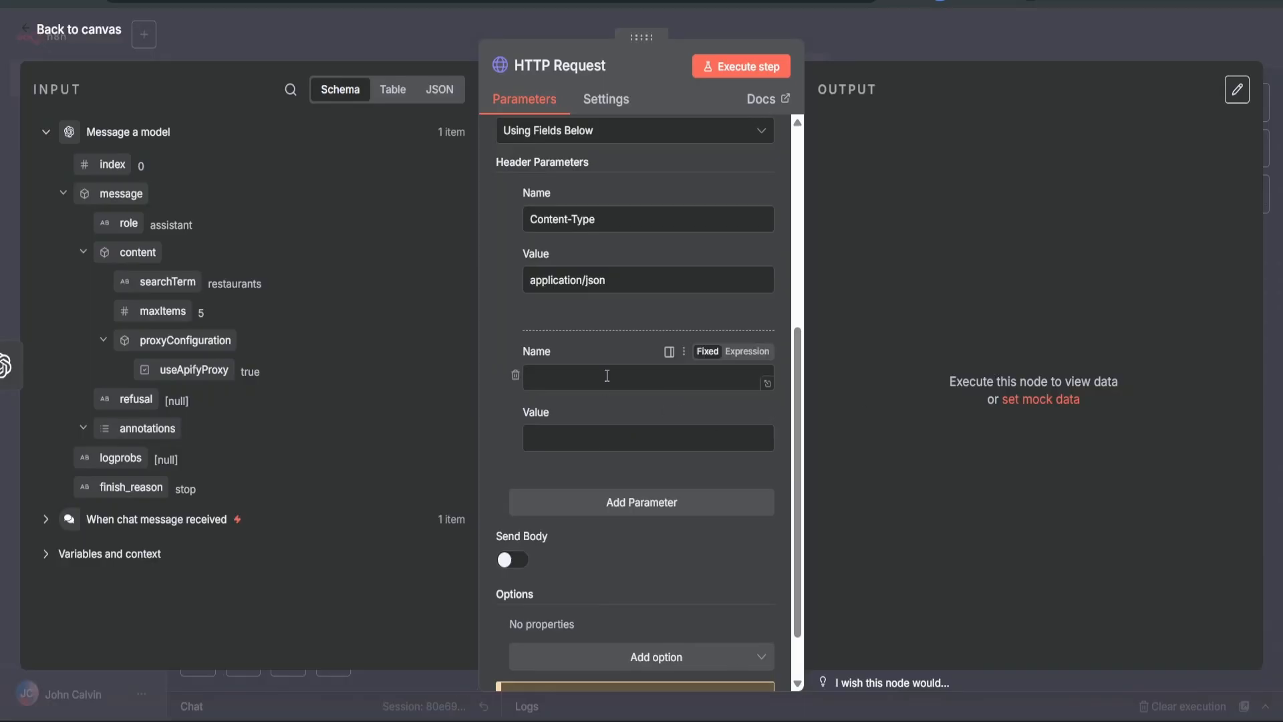
{"action": "key", "text": "ctrl+v"}
{"action": "left_click", "coordinate": [598, 442]}
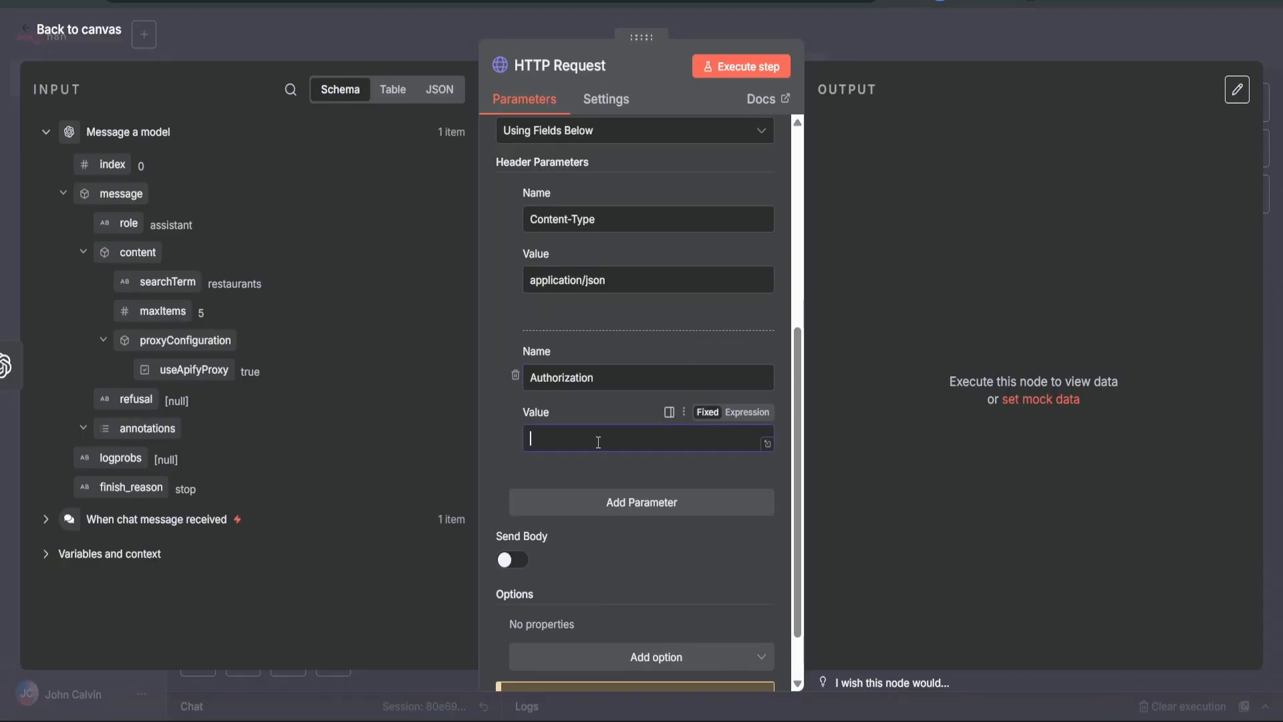
Step: Copy the Bearer token placeholder from the Apify docs' cURL example into the Authorization header's value in n8n
{"action": "key", "text": "alt+Tab"}
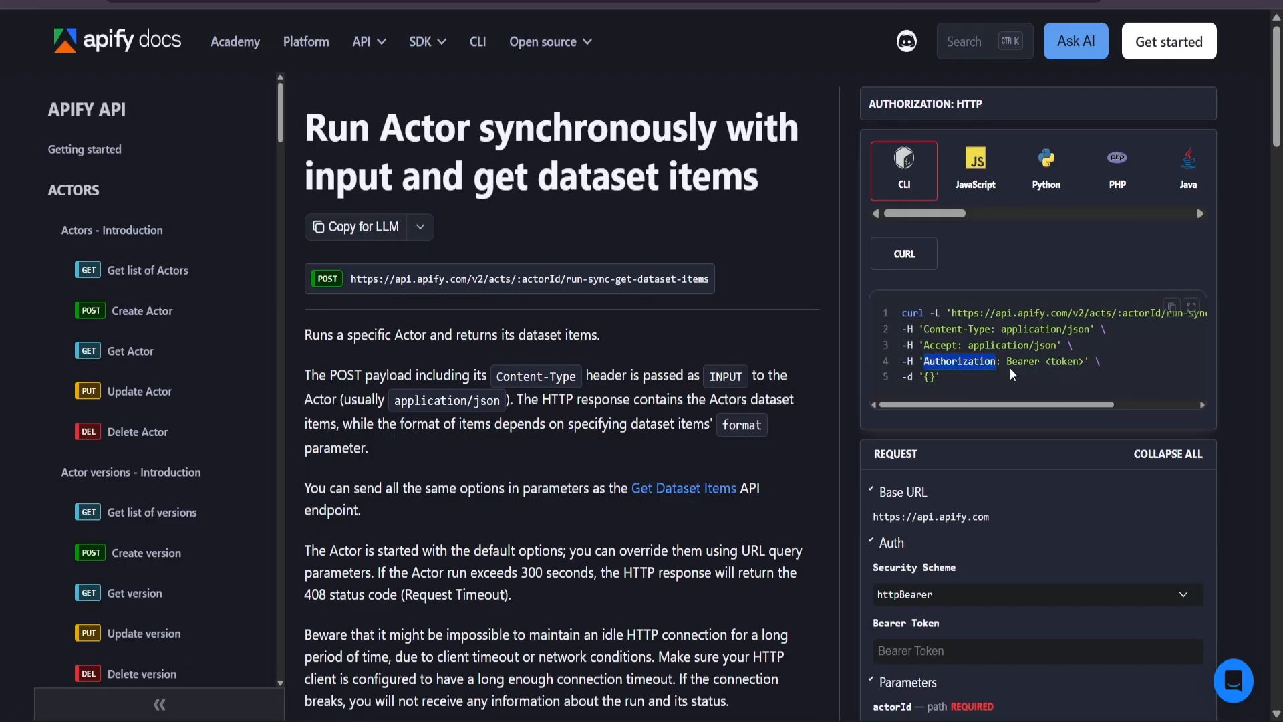
{"action": "left_click_drag", "start_coordinate": [1008, 364], "coordinate": [1084, 365]}
{"action": "key", "text": "ctrl+c"}
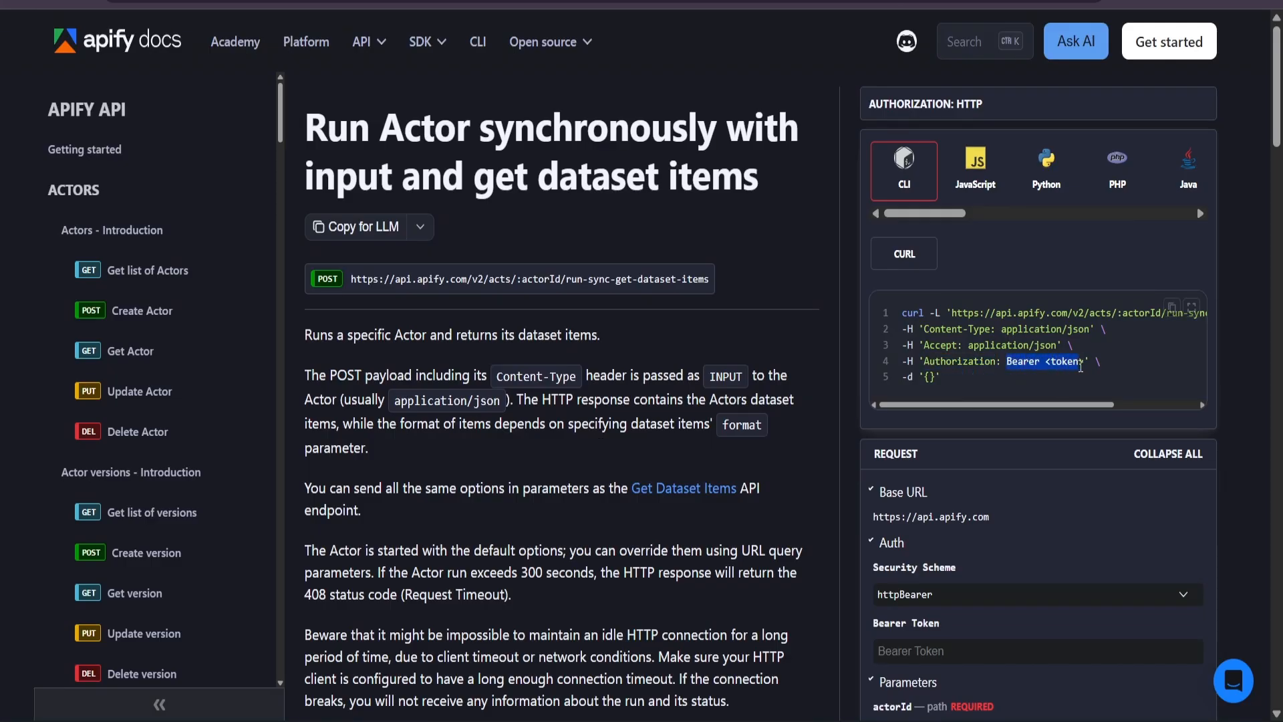
{"action": "key", "text": "alt+Tab"}
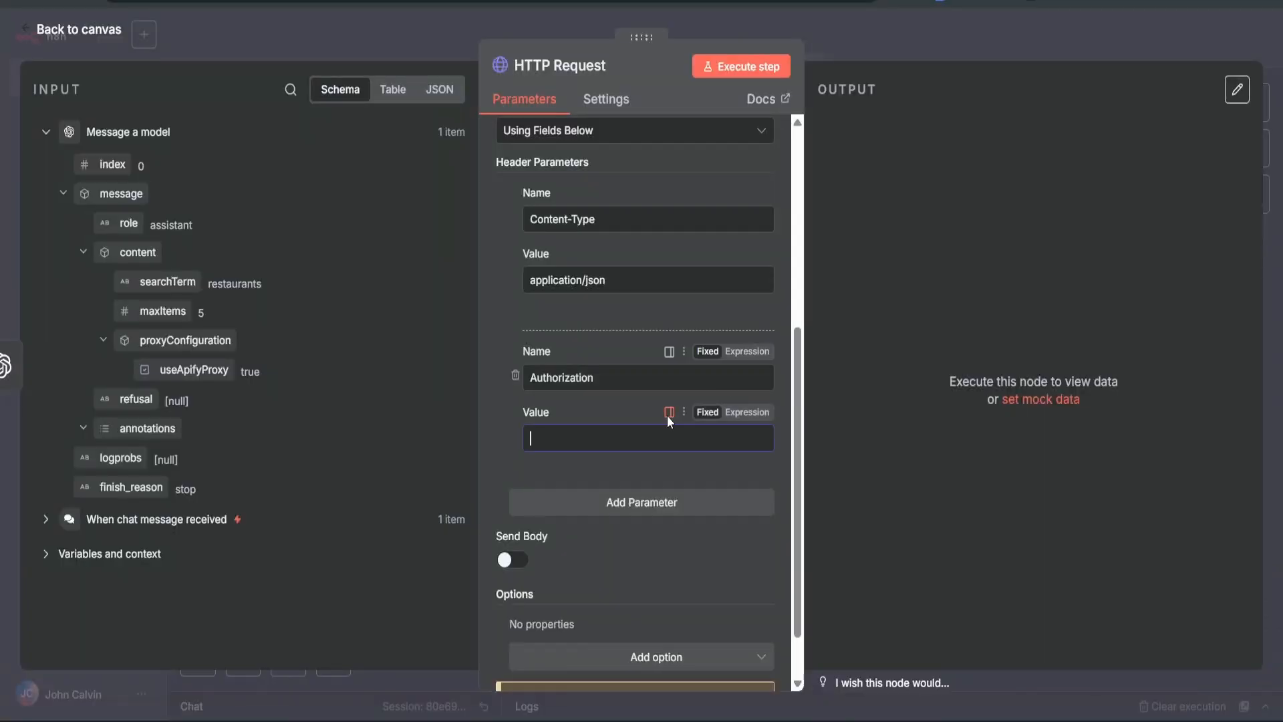
{"action": "key", "text": "ctrl+v"}
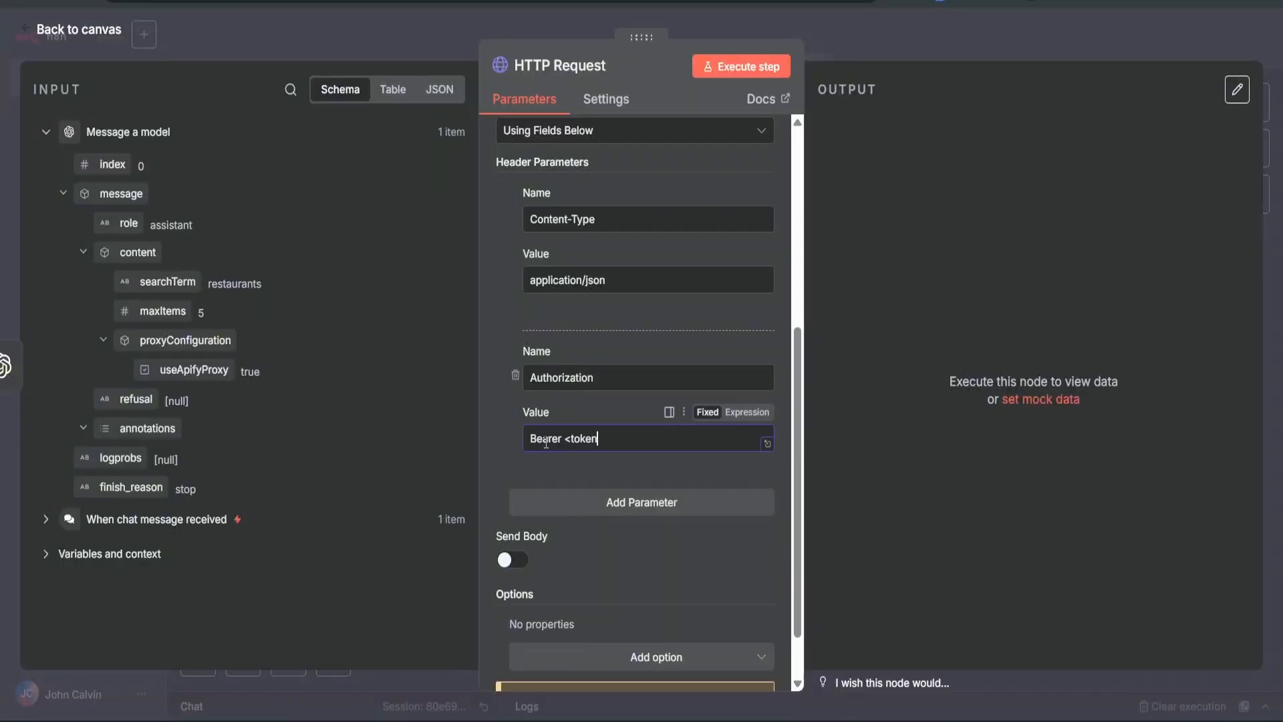
Step: Switch the request URL to an expression and copy the API token from the end of it
{"action": "scroll", "coordinate": [613, 411], "scroll_direction": "up", "scroll_amount": 5}
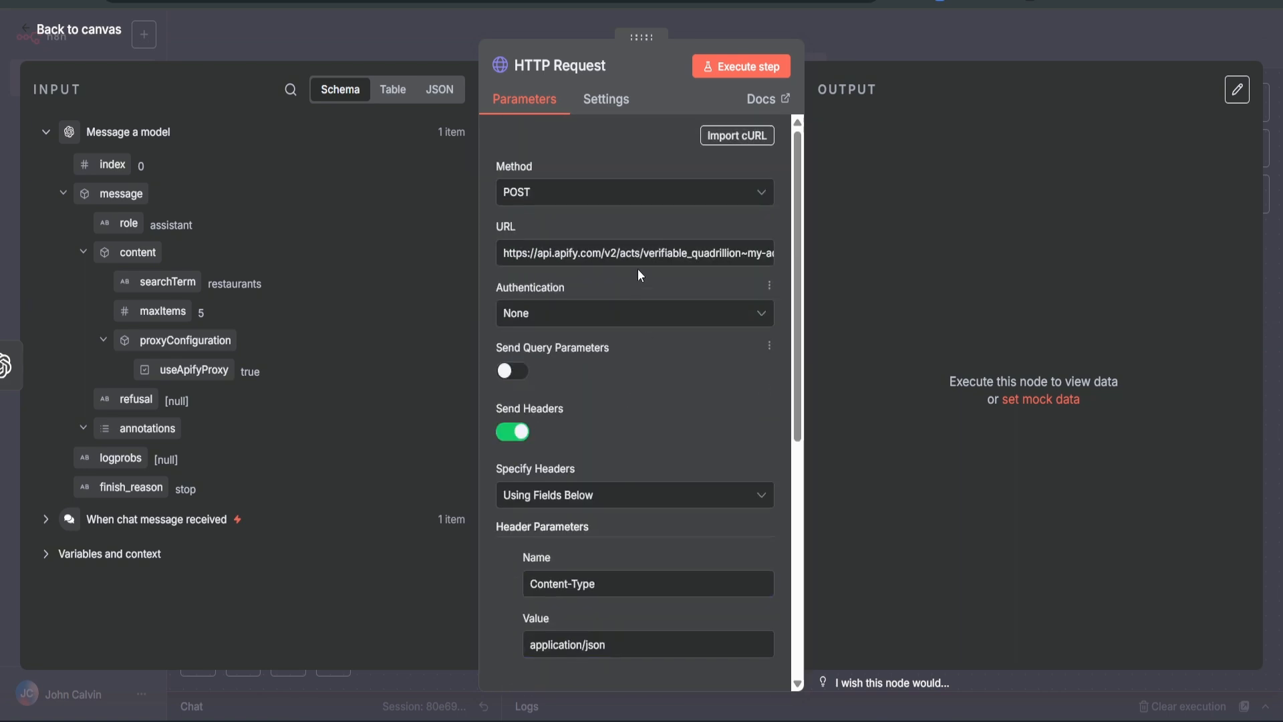
{"action": "left_click", "coordinate": [735, 253]}
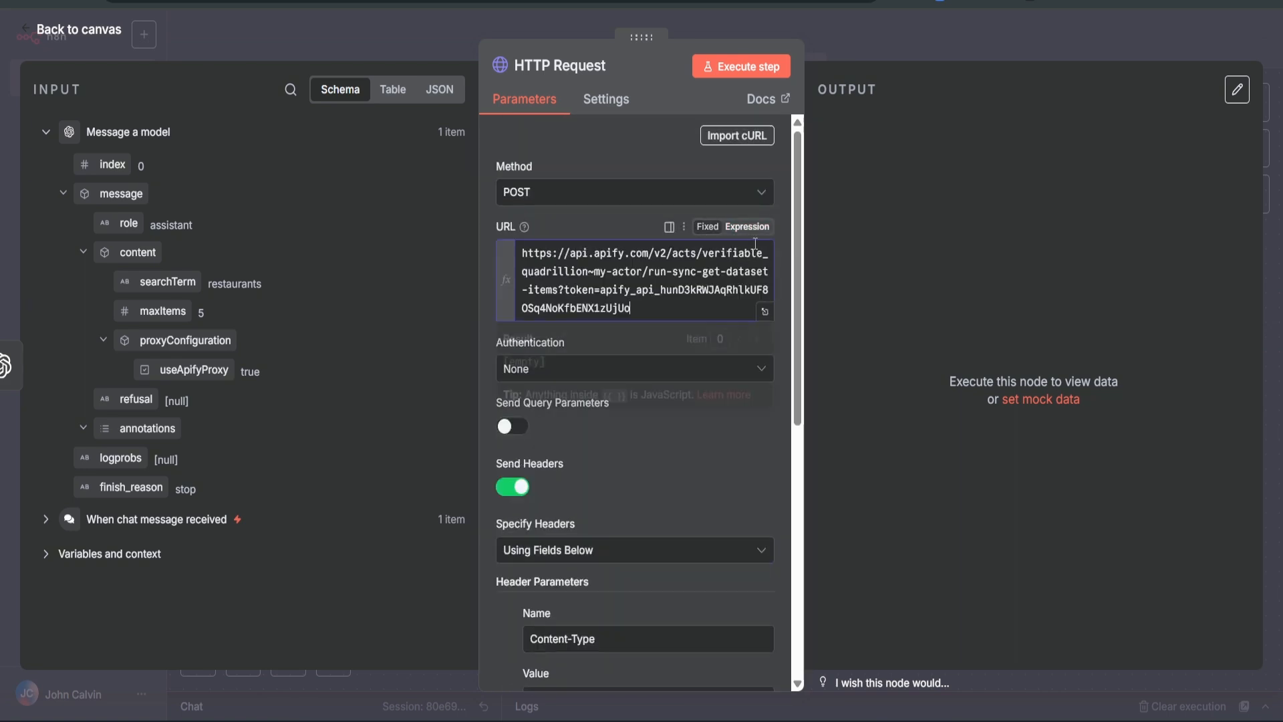
{"action": "left_click", "coordinate": [765, 309]}
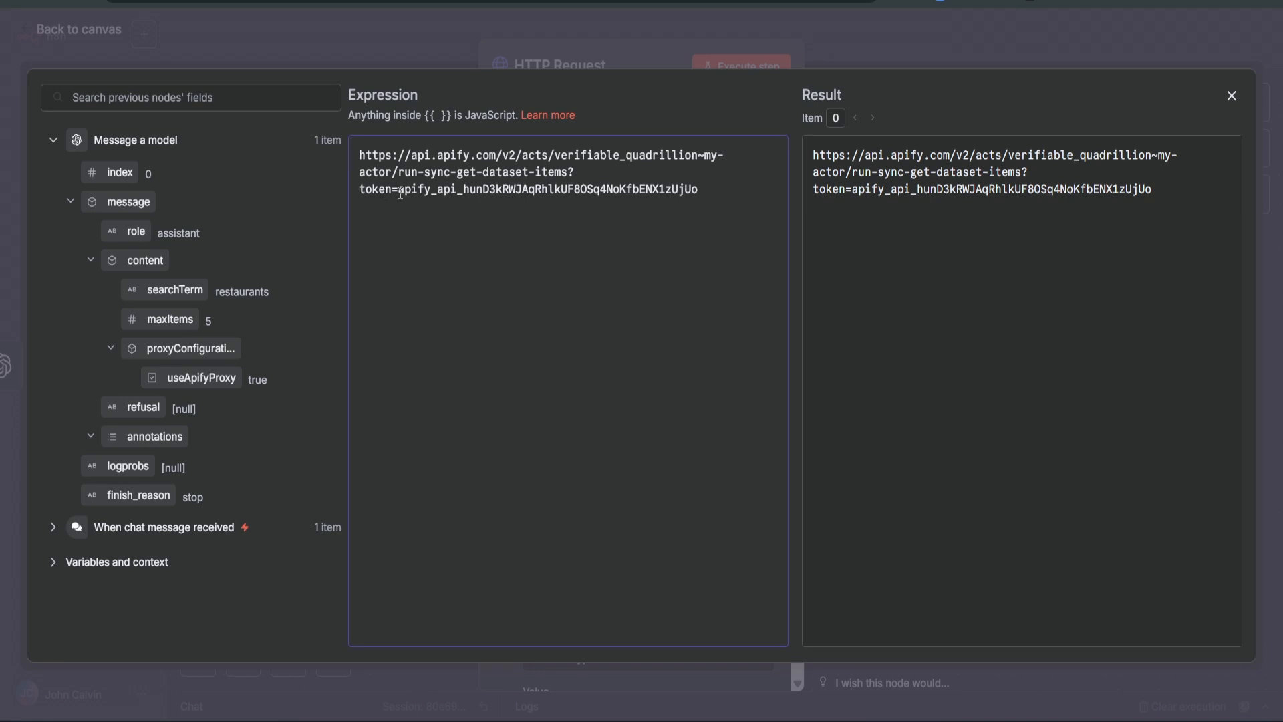
{"action": "left_click_drag", "start_coordinate": [400, 192], "coordinate": [701, 193]}
{"action": "key", "text": "ctrl+c"}
{"action": "left_click", "coordinate": [640, 44]}
{"action": "scroll", "coordinate": [687, 375], "scroll_direction": "down", "scroll_amount": 5}
{"action": "scroll", "coordinate": [727, 290], "scroll_direction": "up", "scroll_amount": 5}
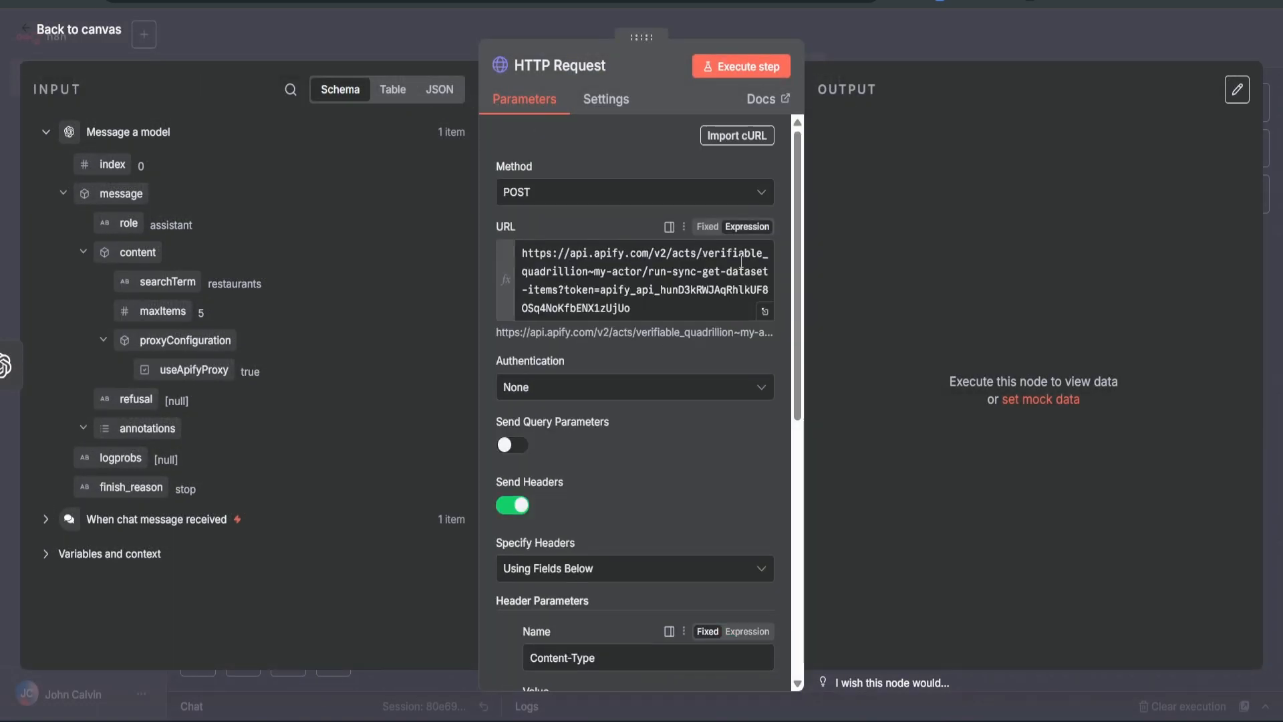
{"action": "left_click", "coordinate": [765, 311]}
{"action": "key", "text": "Escape"}
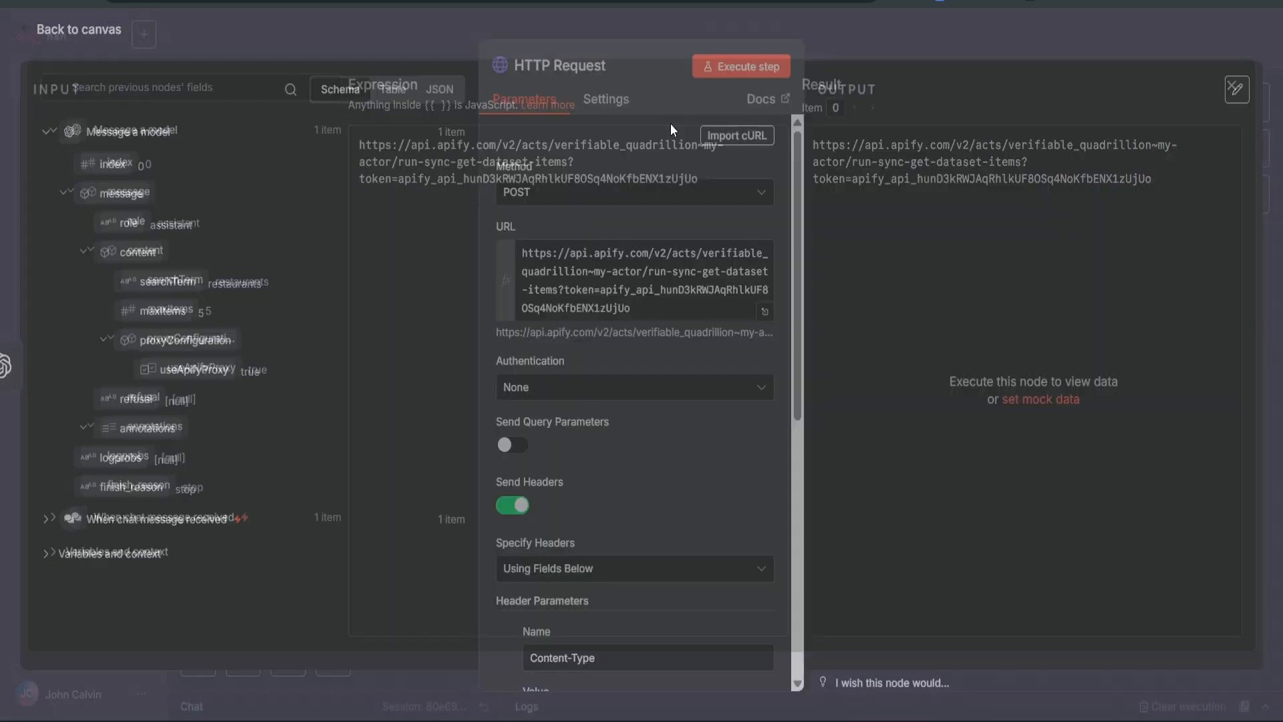
Step: Replace the token placeholder after Bearer in the Authorization header's value with the copied API token
{"action": "scroll", "coordinate": [716, 451], "scroll_direction": "down", "scroll_amount": 7}
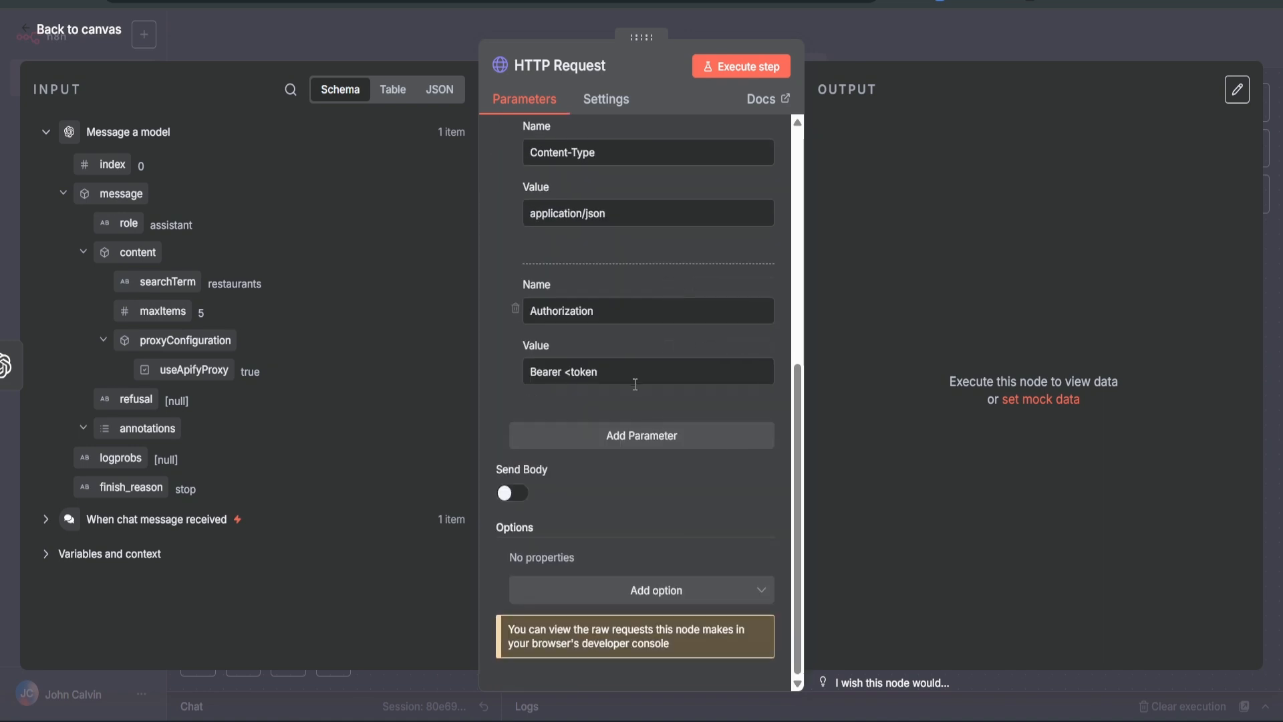
{"action": "left_click", "coordinate": [617, 373]}
{"action": "left_click_drag", "start_coordinate": [617, 375], "coordinate": [568, 372]}
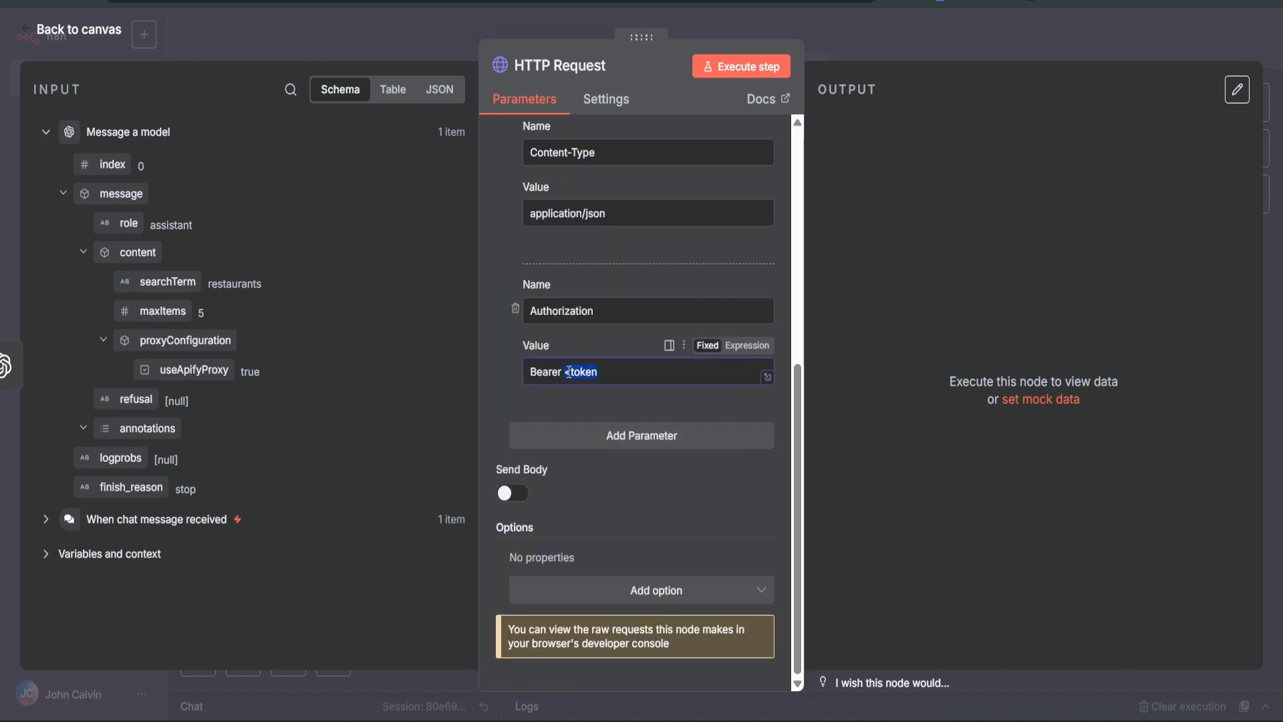
{"action": "key", "text": "ctrl+v"}
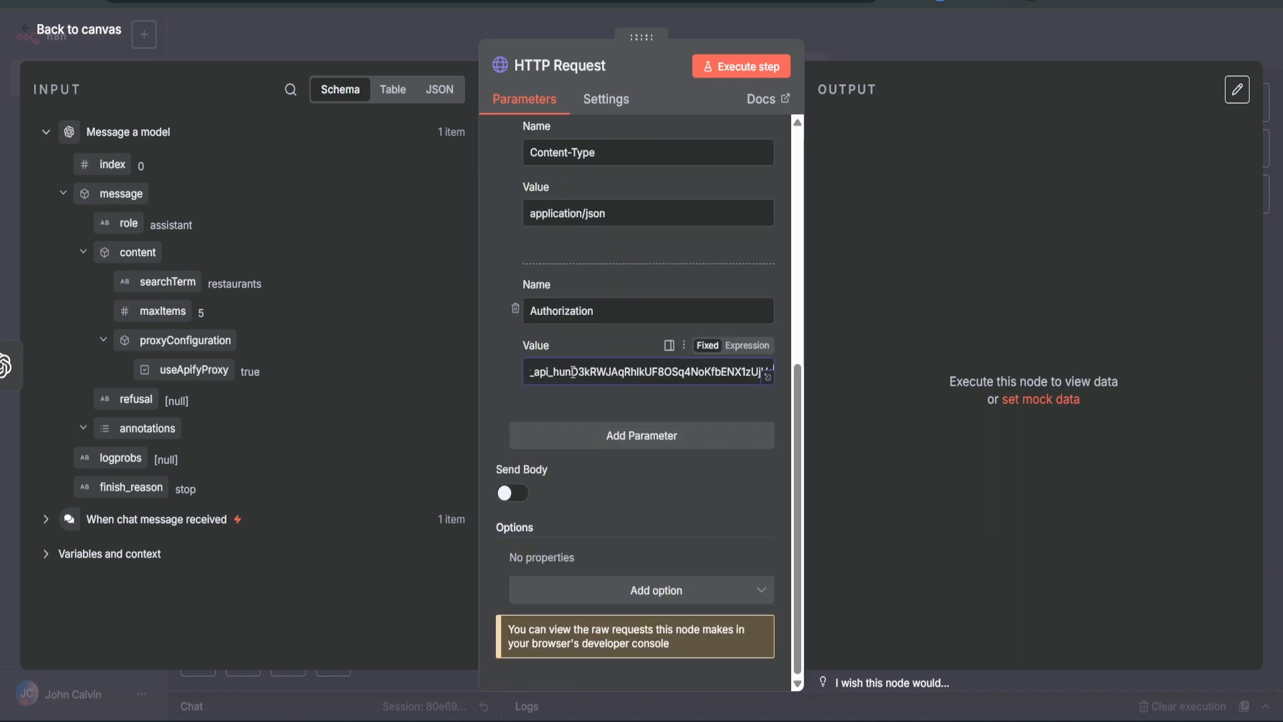
{"action": "left_click", "coordinate": [714, 408]}
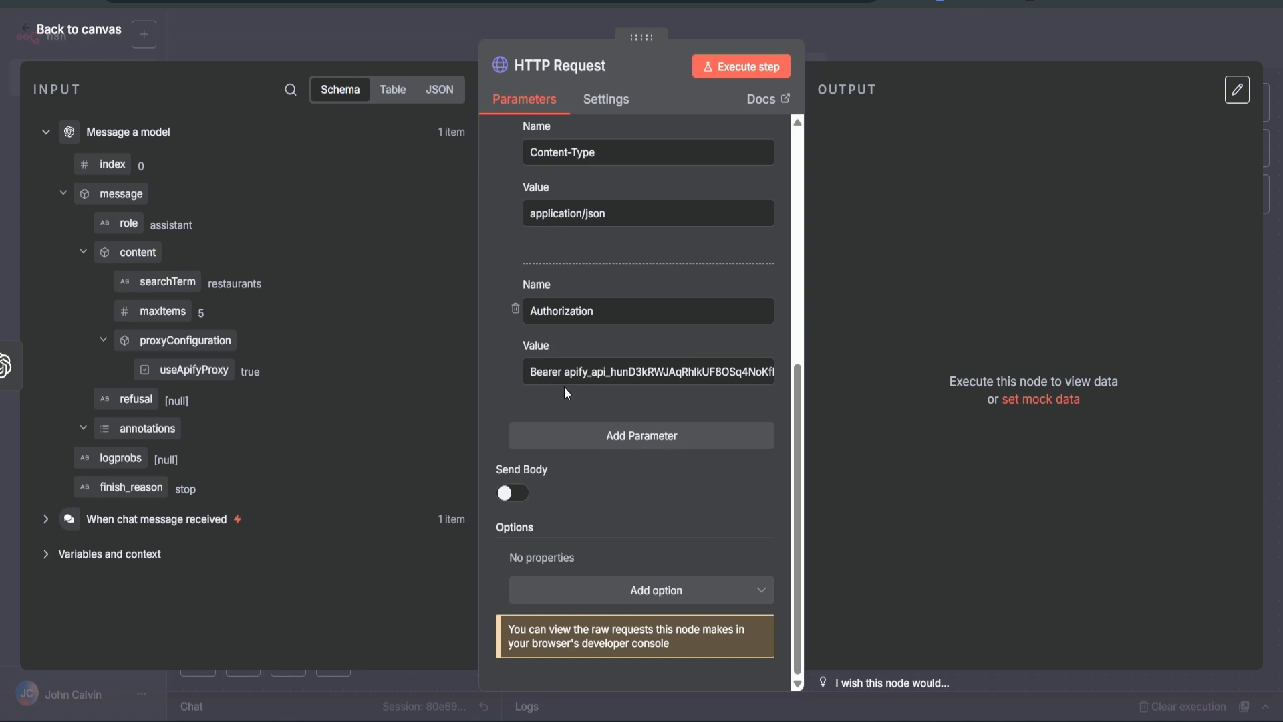
Step: Enable Send Body with the JSON content type and specify the body Using JSON
{"action": "mouse_move", "coordinate": [564, 387]}
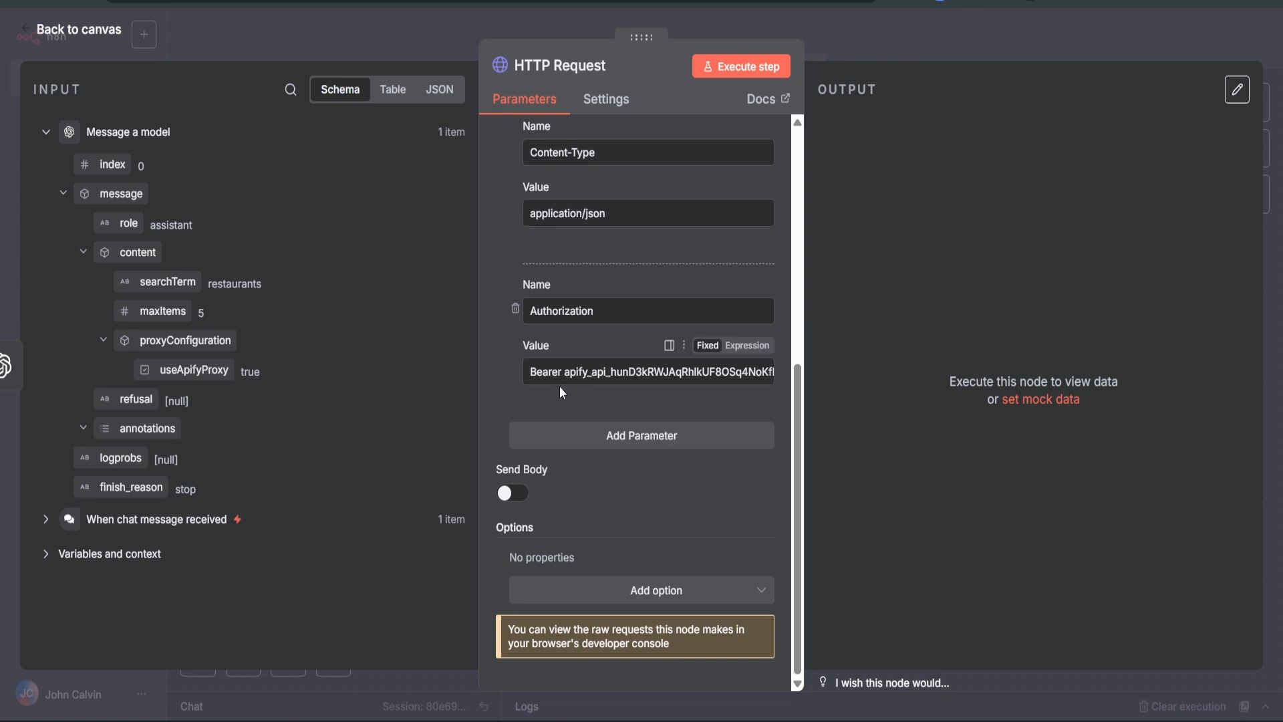
{"action": "left_click", "coordinate": [513, 494]}
{"action": "scroll", "coordinate": [604, 451], "scroll_direction": "down", "scroll_amount": 4}
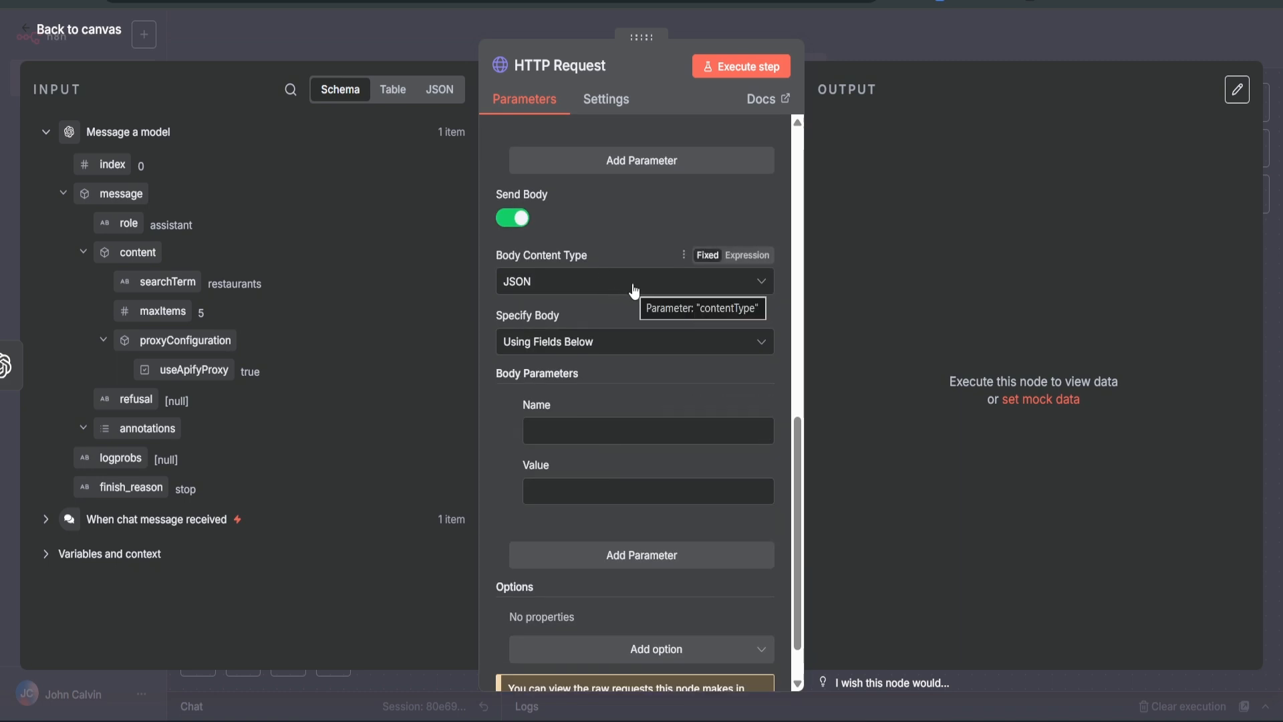
{"action": "left_click", "coordinate": [619, 342]}
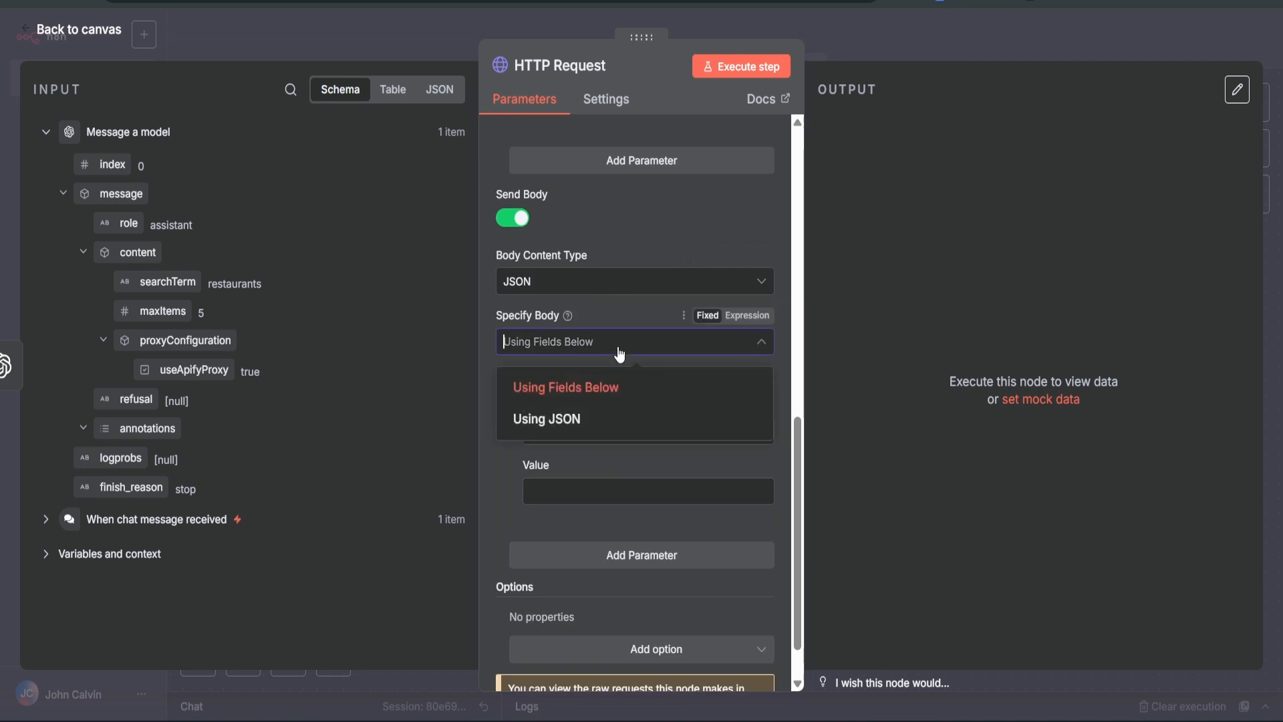
{"action": "left_click", "coordinate": [613, 433]}
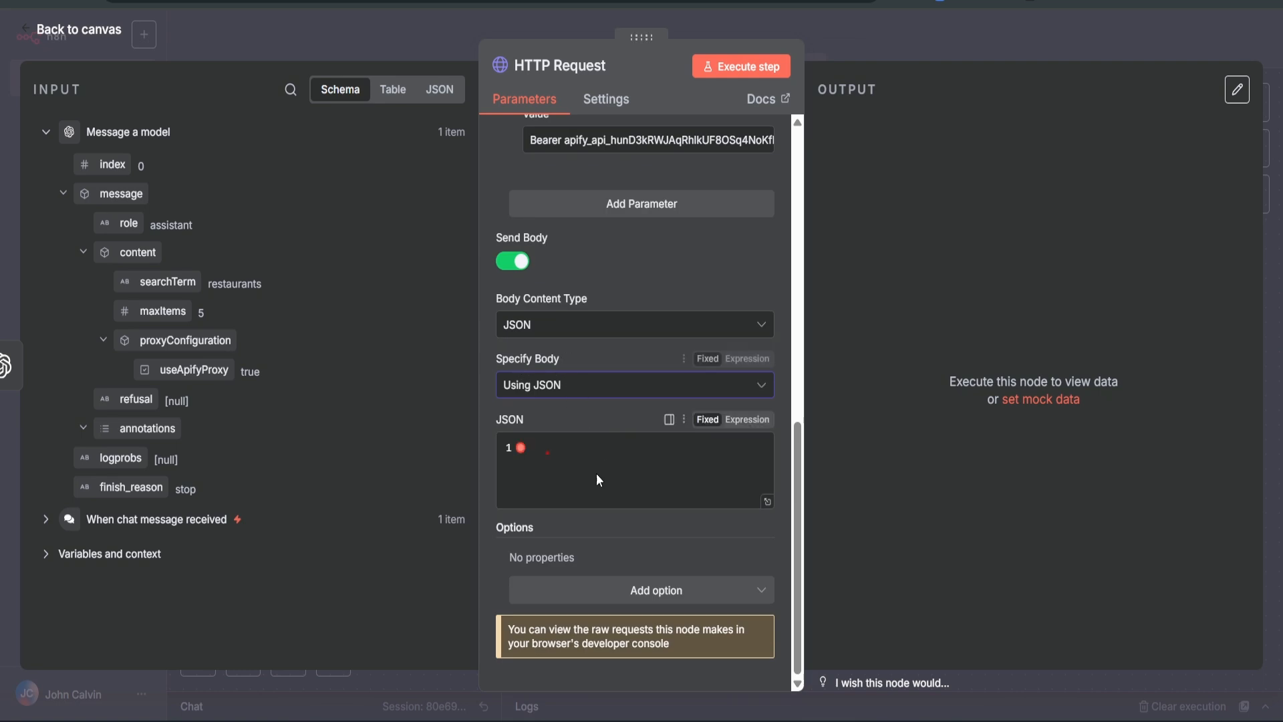
Step: Copy the Yellow pages Kenya Scraper's JSON input from Apify and paste it into the request's JSON body expression in n8n
{"action": "left_click", "coordinate": [655, 463]}
{"action": "key", "text": "alt+Tab"}
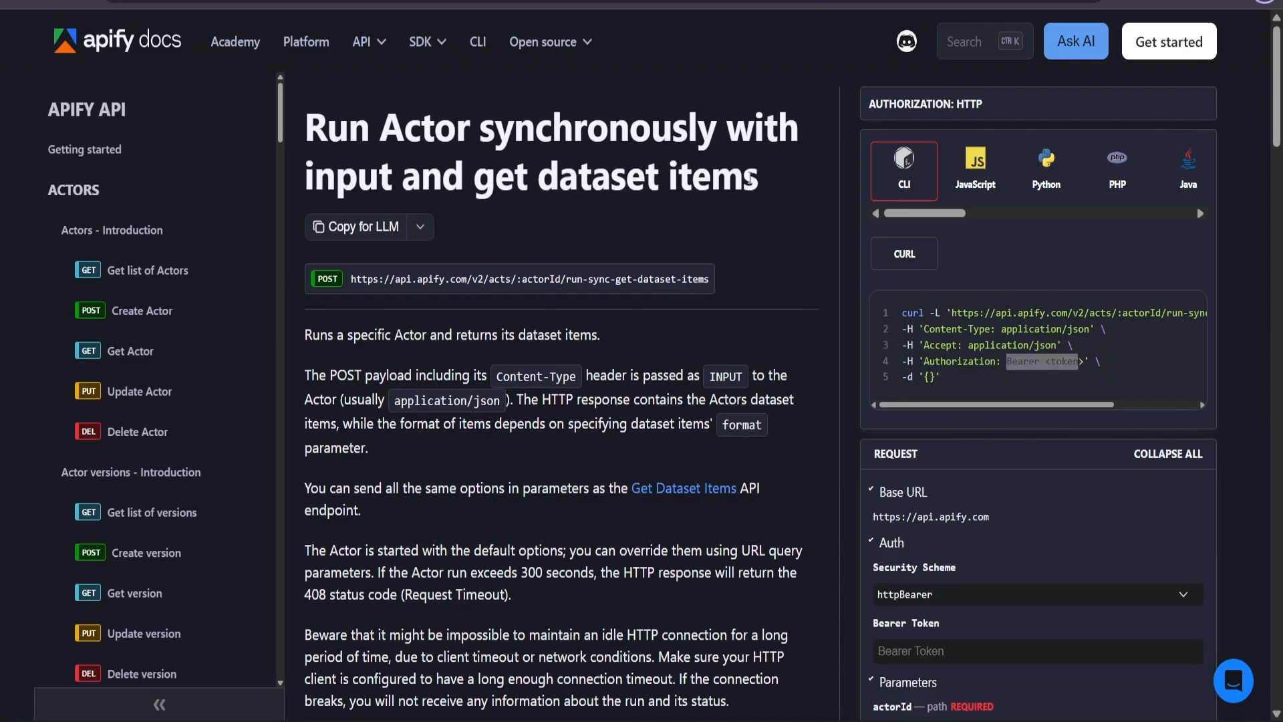
{"action": "left_click", "coordinate": [333, 0]}
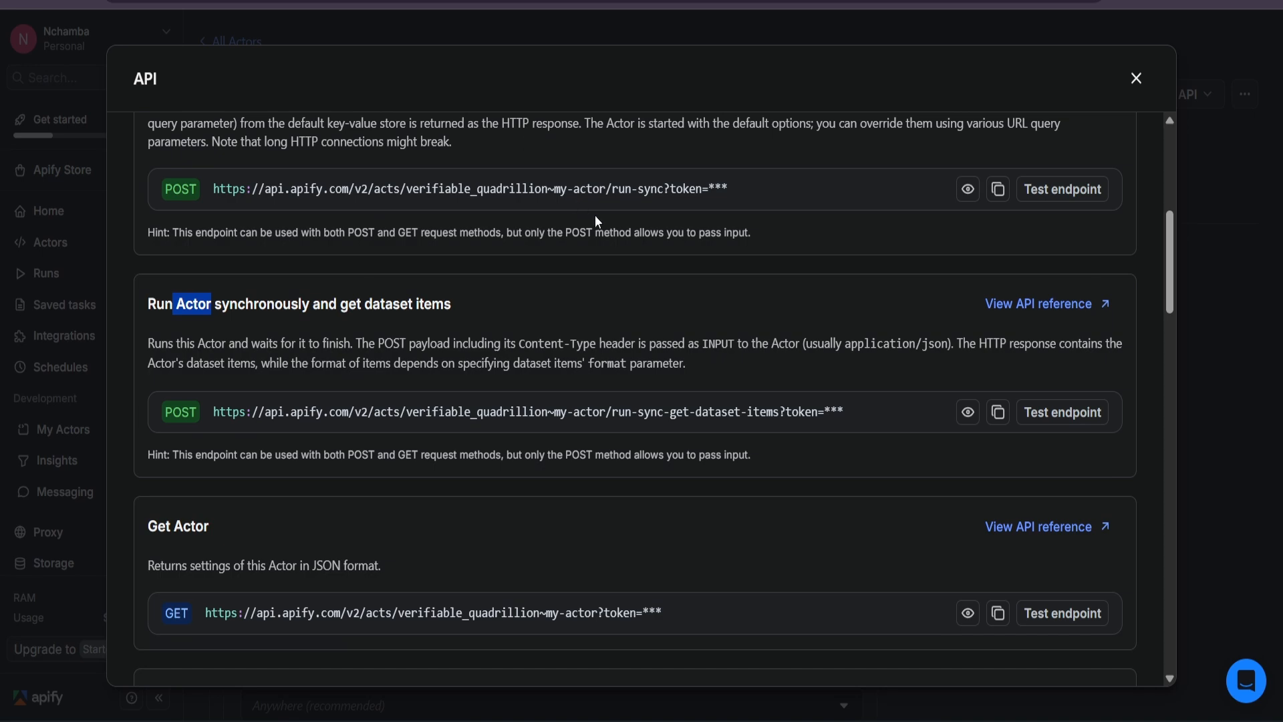
{"action": "left_click", "coordinate": [1137, 78]}
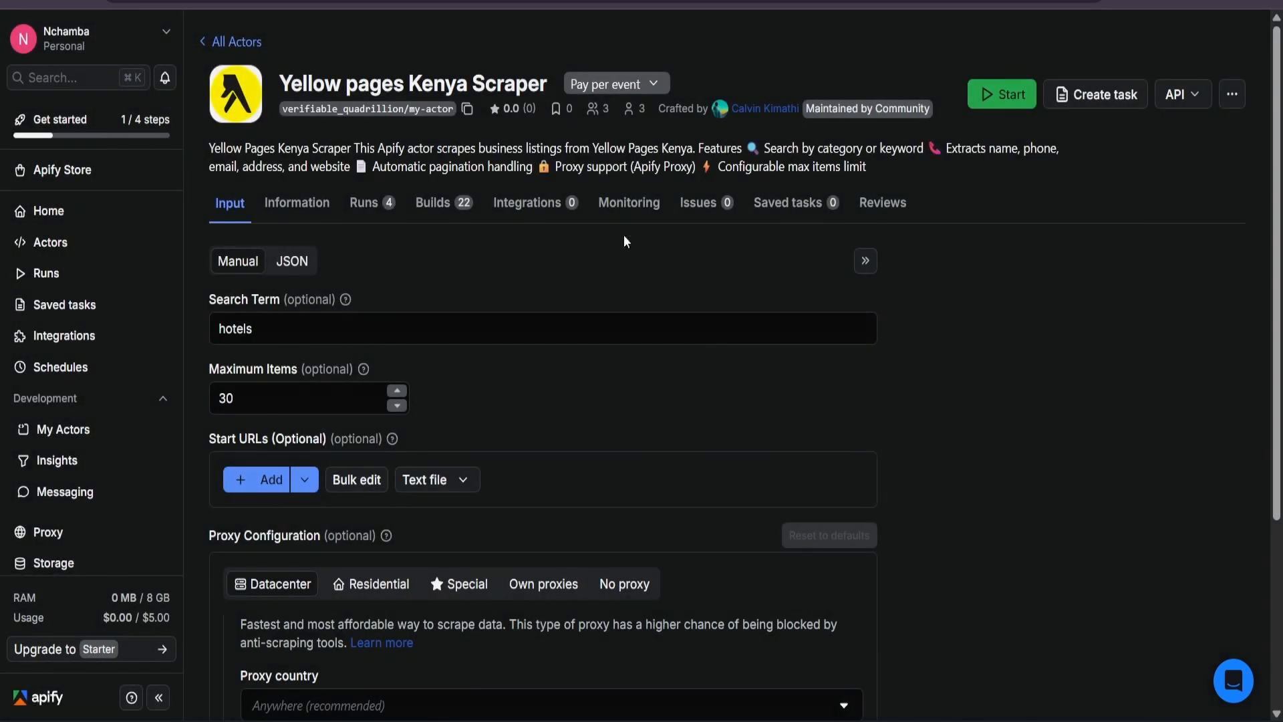
{"action": "left_click", "coordinate": [291, 260]}
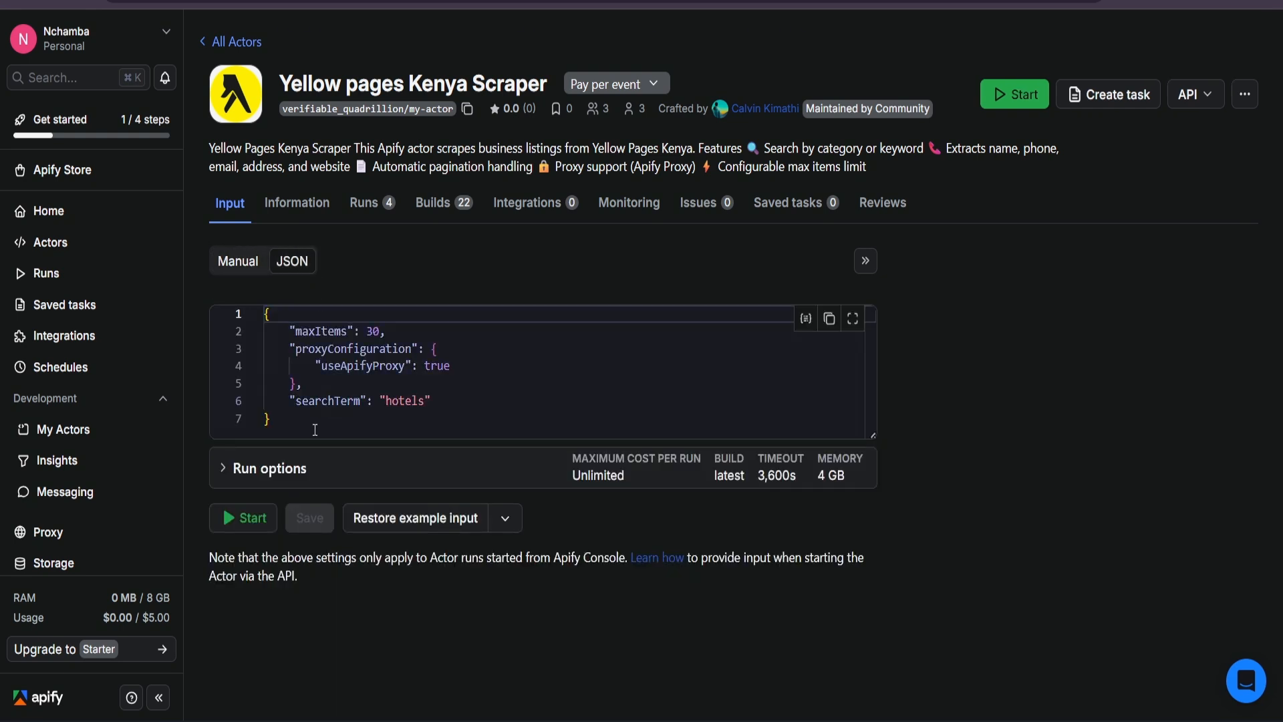
{"action": "left_click_drag", "start_coordinate": [274, 420], "coordinate": [228, 310]}
{"action": "key", "text": "ctrl+c"}
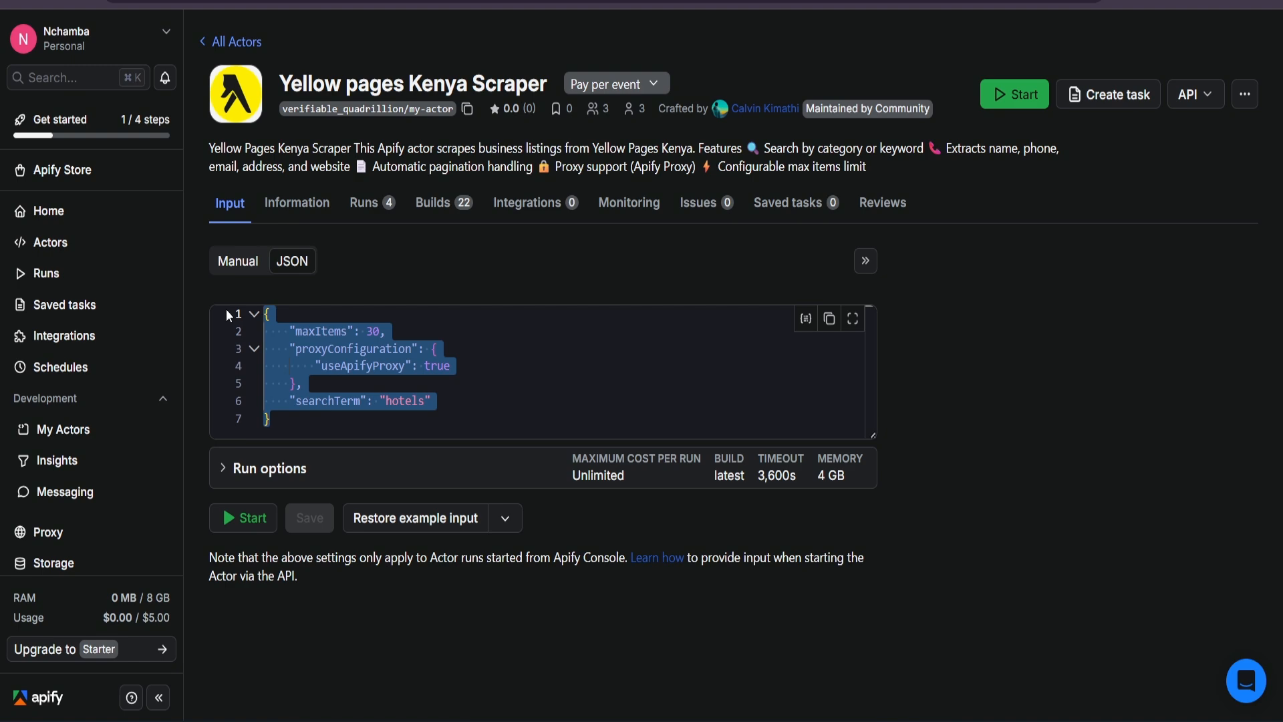
{"action": "key", "text": "alt+Tab"}
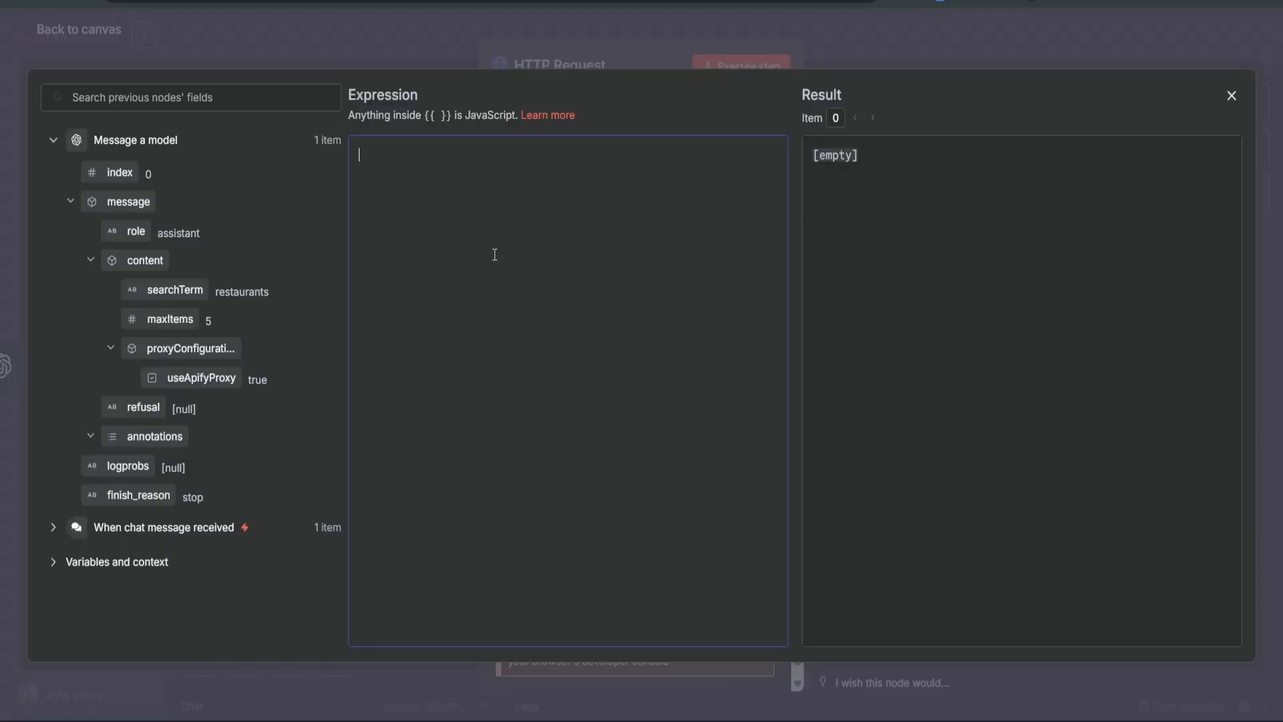
{"action": "key", "text": "ctrl+v"}
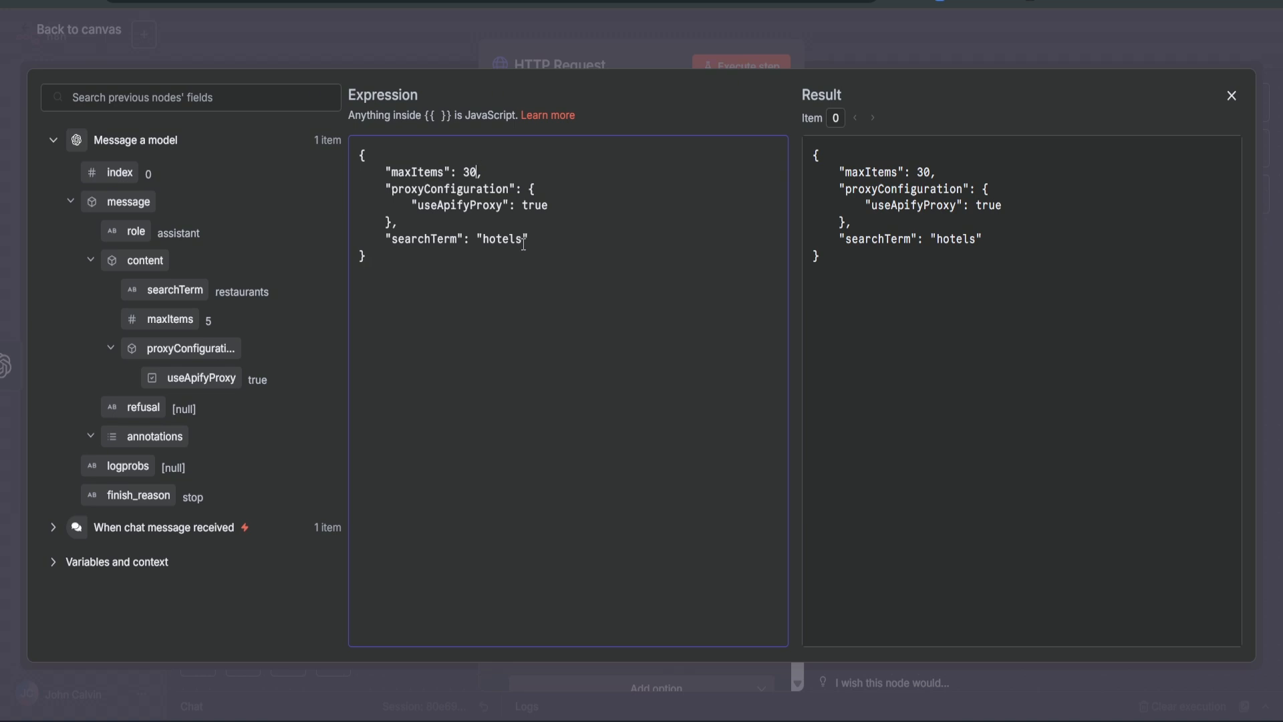
Step: Replace "hotels" in the body with the model's searchTerm field and the maxItems value 30 with its maxItems field, and check the result
{"action": "key", "text": "BackSpace"}
{"action": "left_click_drag", "start_coordinate": [168, 289], "coordinate": [485, 239]}
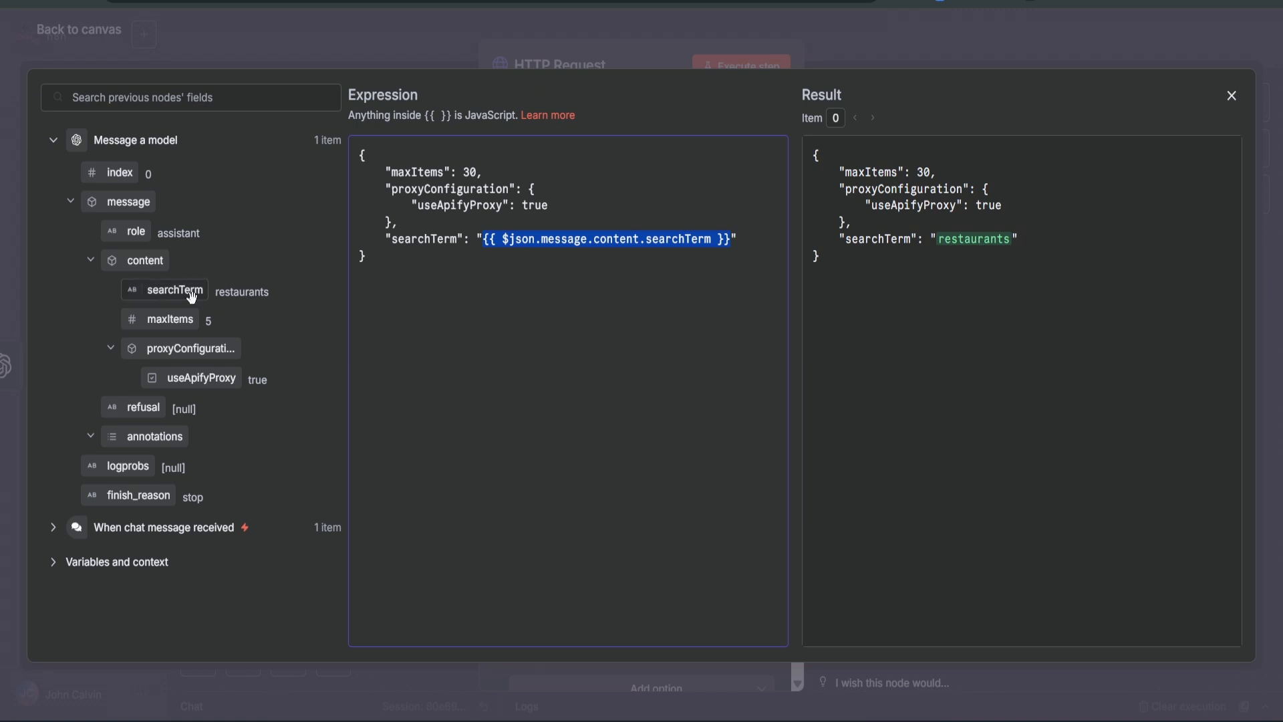
{"action": "double_click", "coordinate": [468, 173]}
{"action": "key", "text": "BackSpace"}
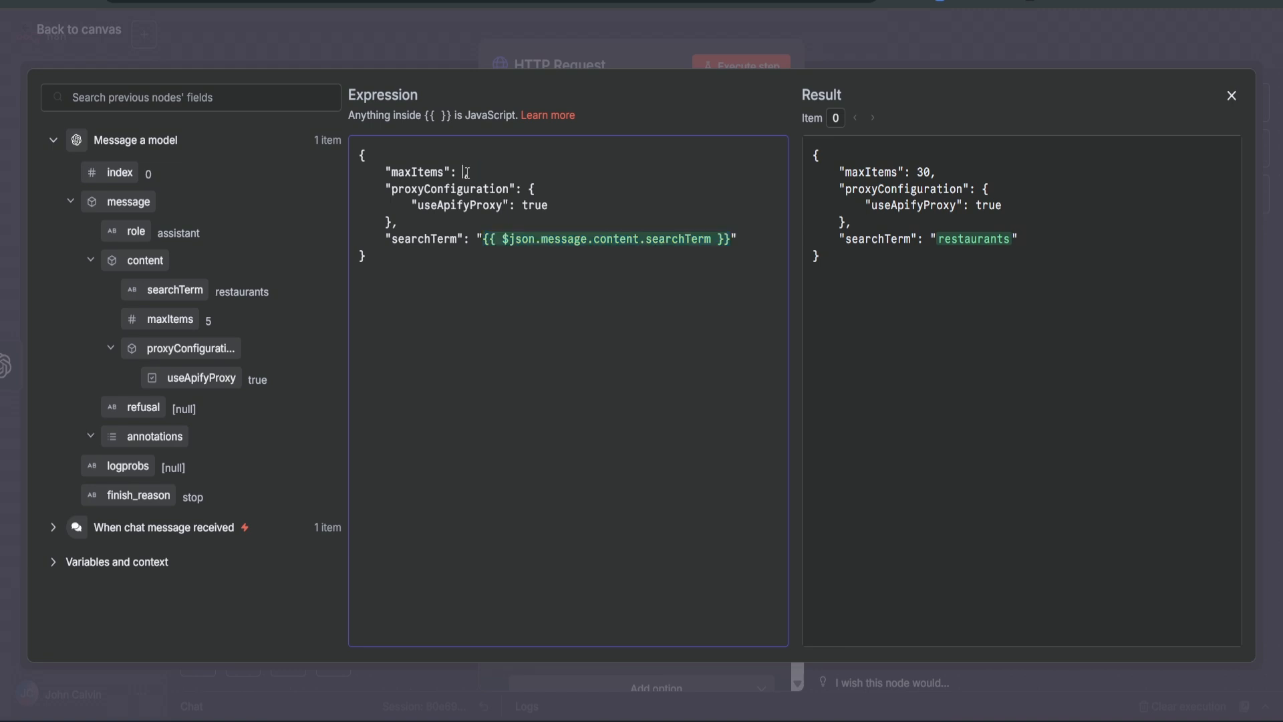
{"action": "left_click_drag", "start_coordinate": [165, 321], "coordinate": [463, 173]}
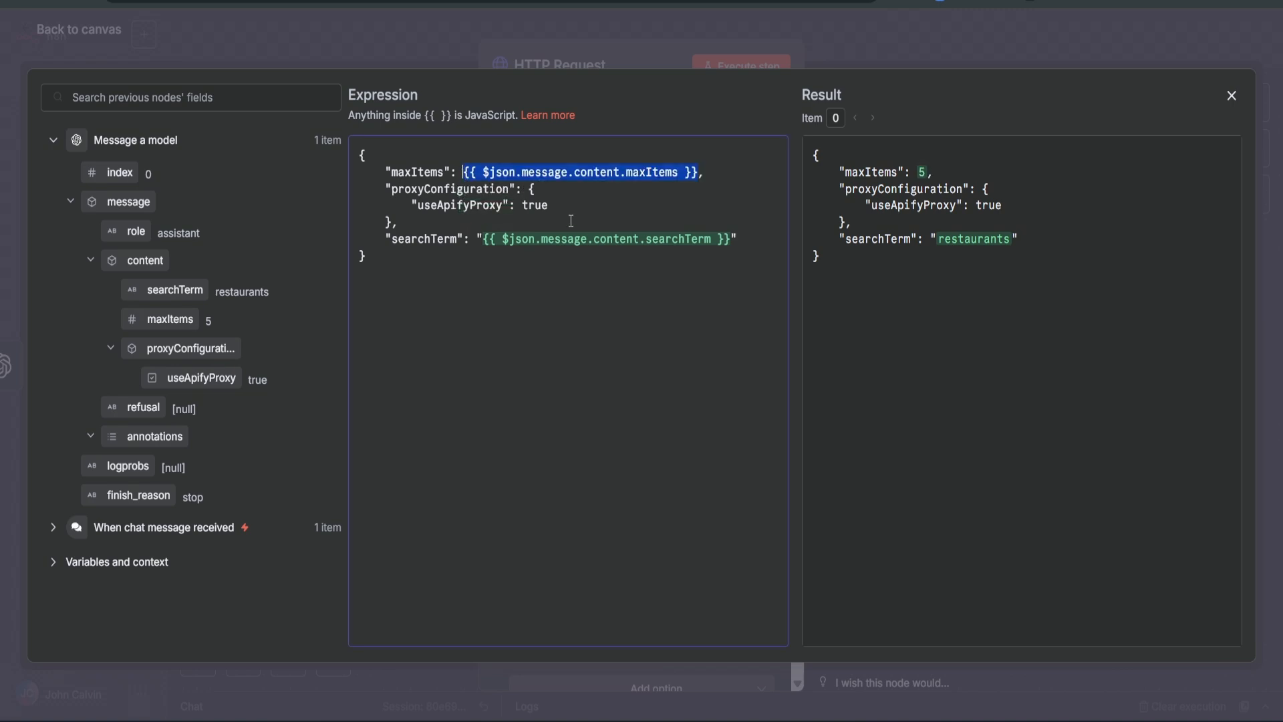
{"action": "left_click", "coordinate": [629, 325]}
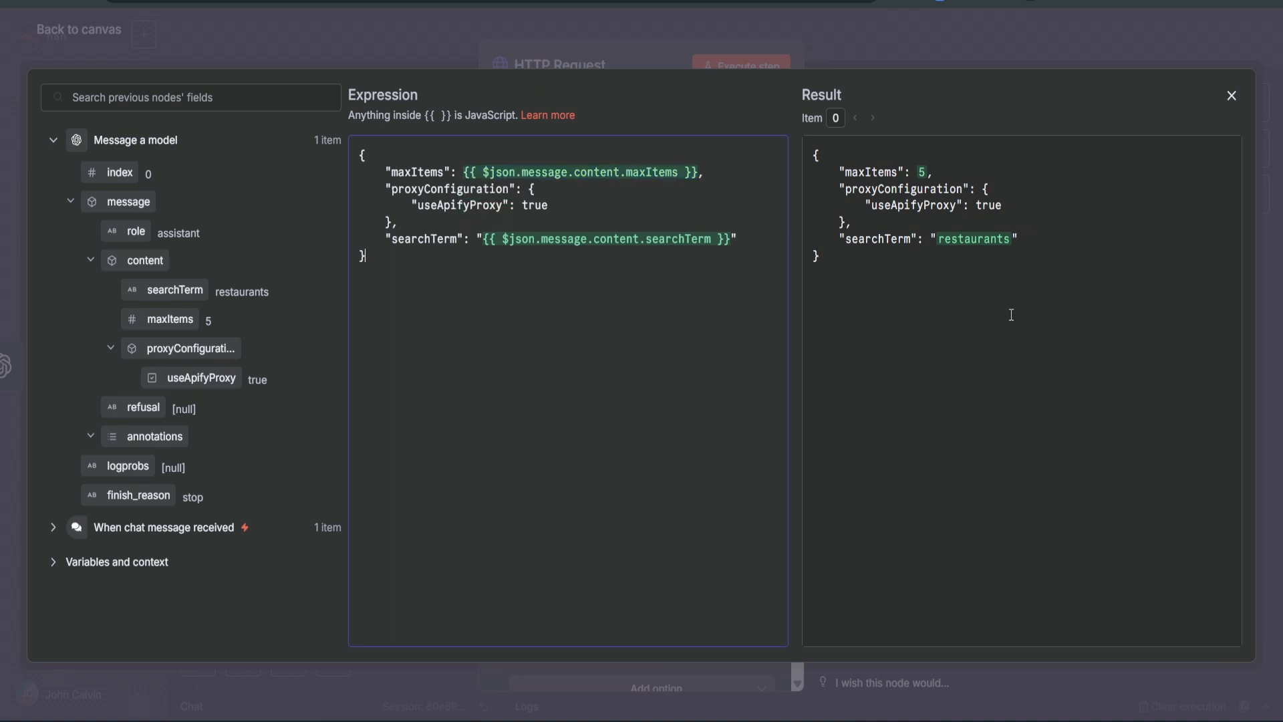
{"action": "left_click_drag", "start_coordinate": [899, 270], "coordinate": [816, 167]}
{"action": "left_click", "coordinate": [918, 217]}
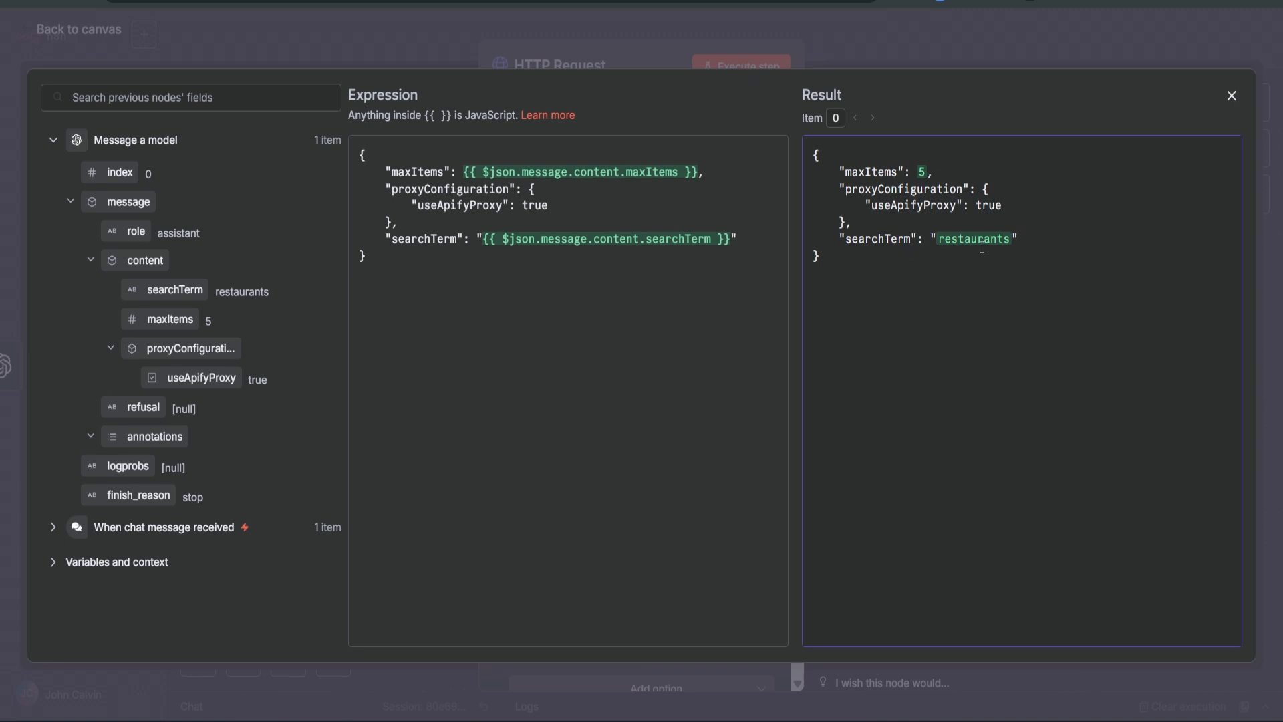
Step: Close the body expression editor and rename the HTTP Request node as "APify run sync"
{"action": "left_click_drag", "start_coordinate": [873, 242], "coordinate": [1006, 243]}
{"action": "left_click", "coordinate": [968, 330]}
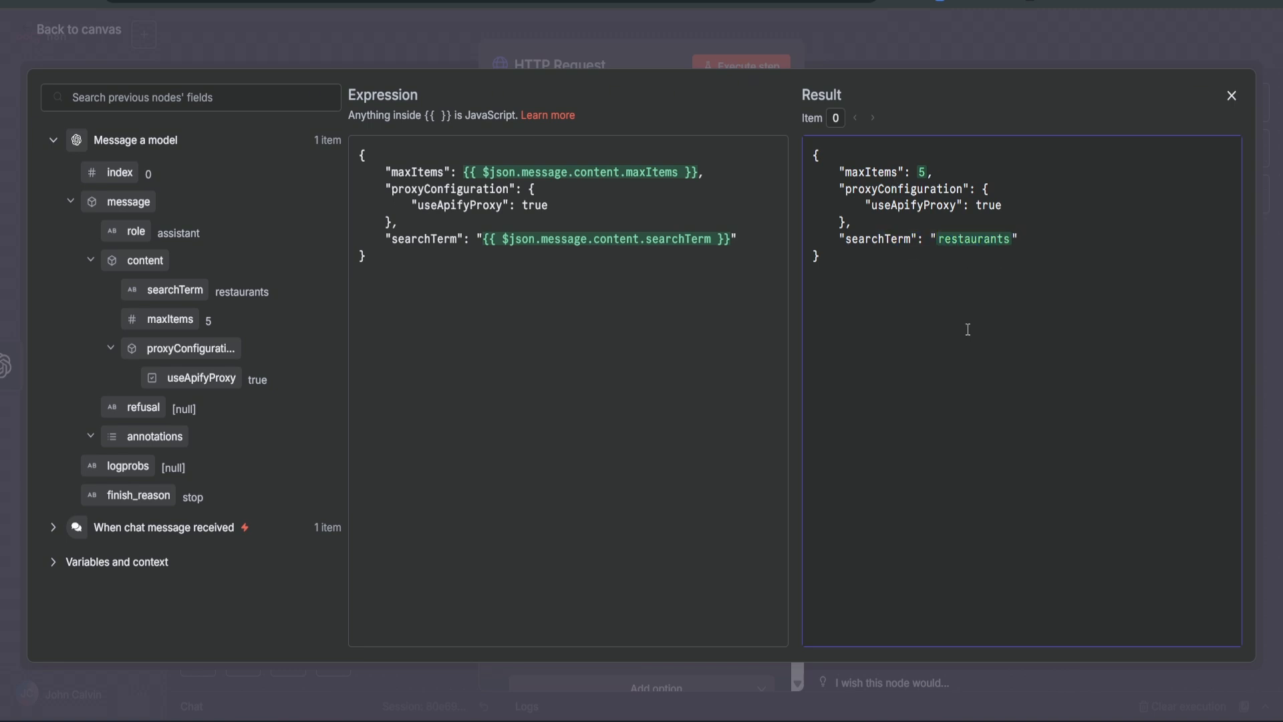
{"action": "left_click", "coordinate": [625, 59]}
{"action": "scroll", "coordinate": [781, 436], "scroll_direction": "down", "scroll_amount": 2}
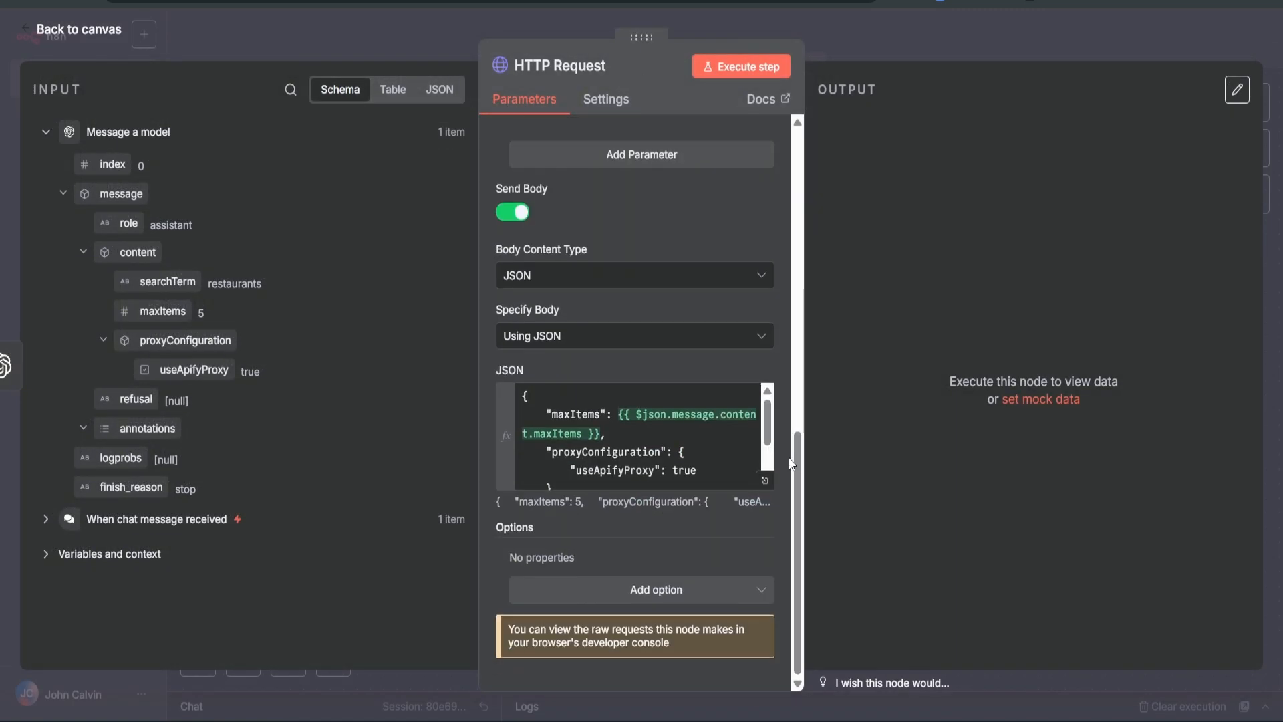
{"action": "scroll", "coordinate": [792, 462], "scroll_direction": "up", "scroll_amount": 12}
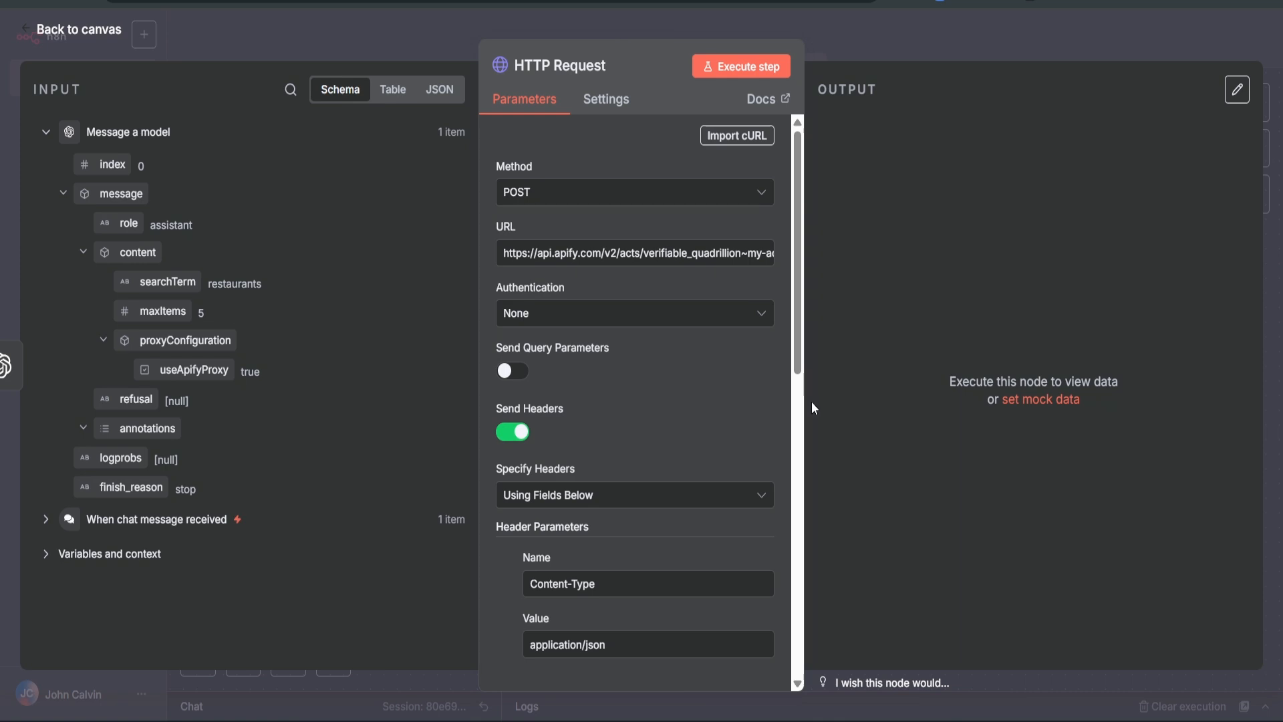
{"action": "left_click", "coordinate": [582, 72]}
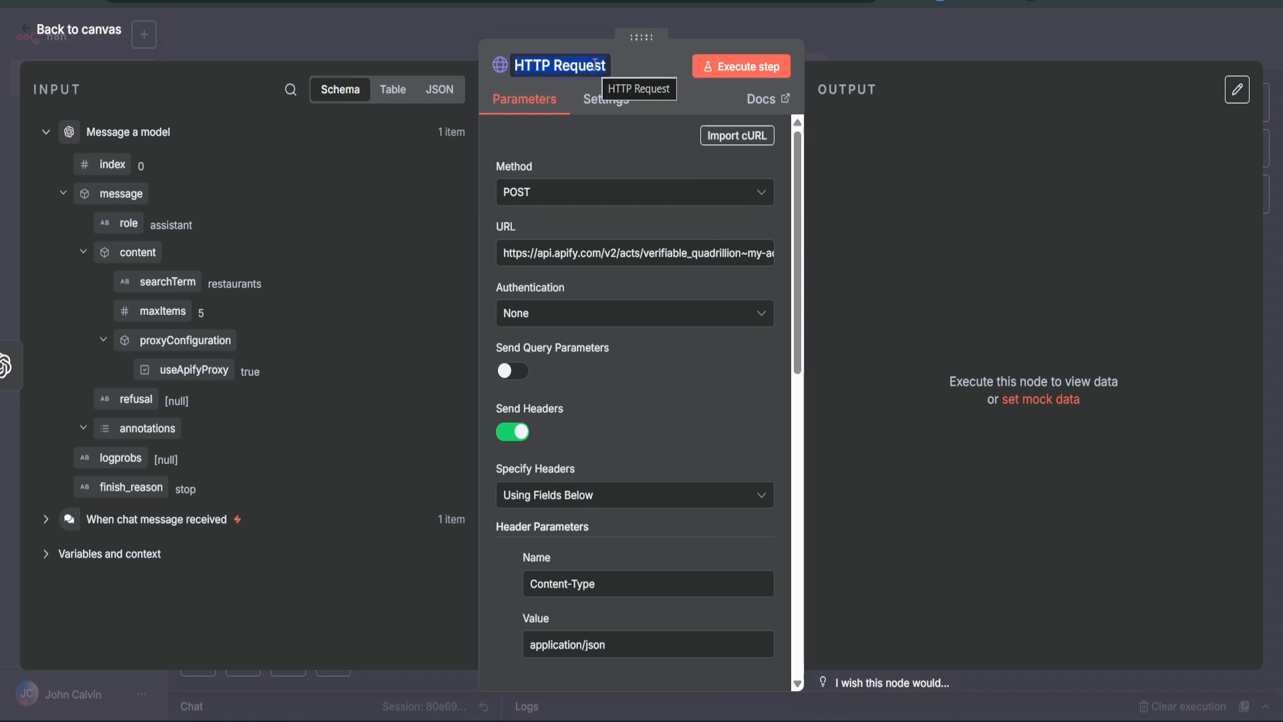
{"action": "type", "text": "APify"}
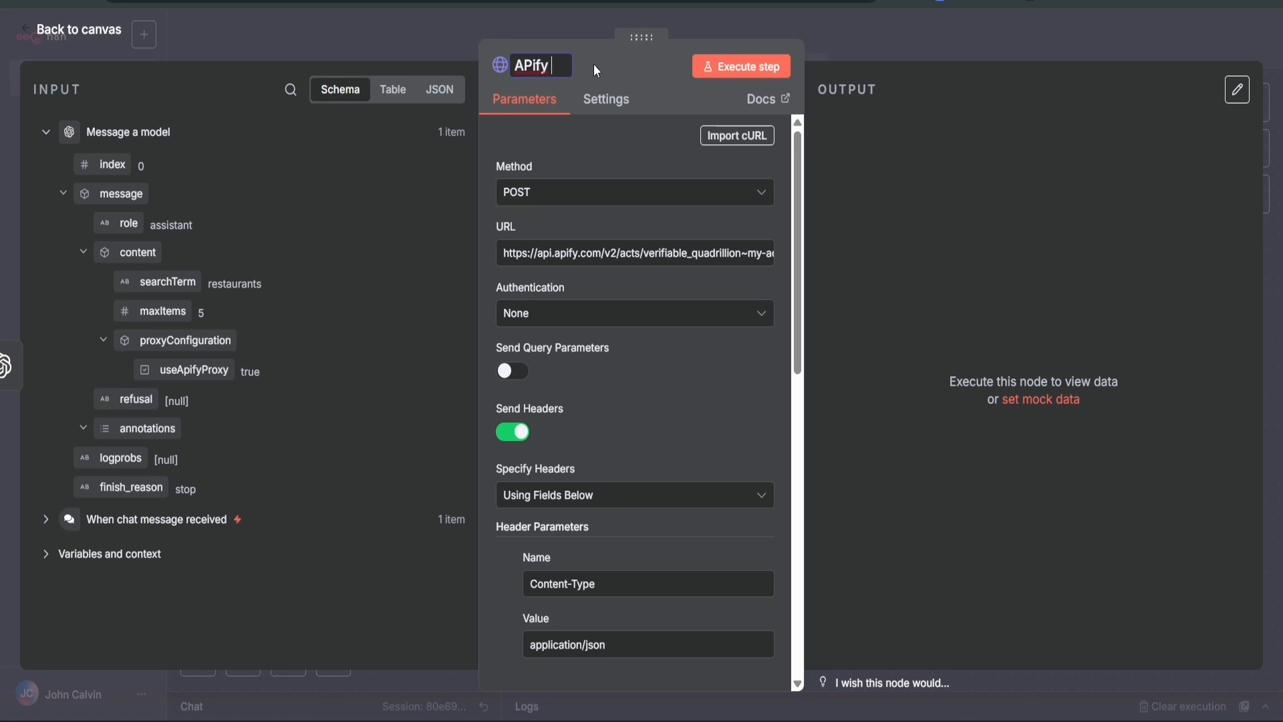
{"action": "type", "text": " run sync"}
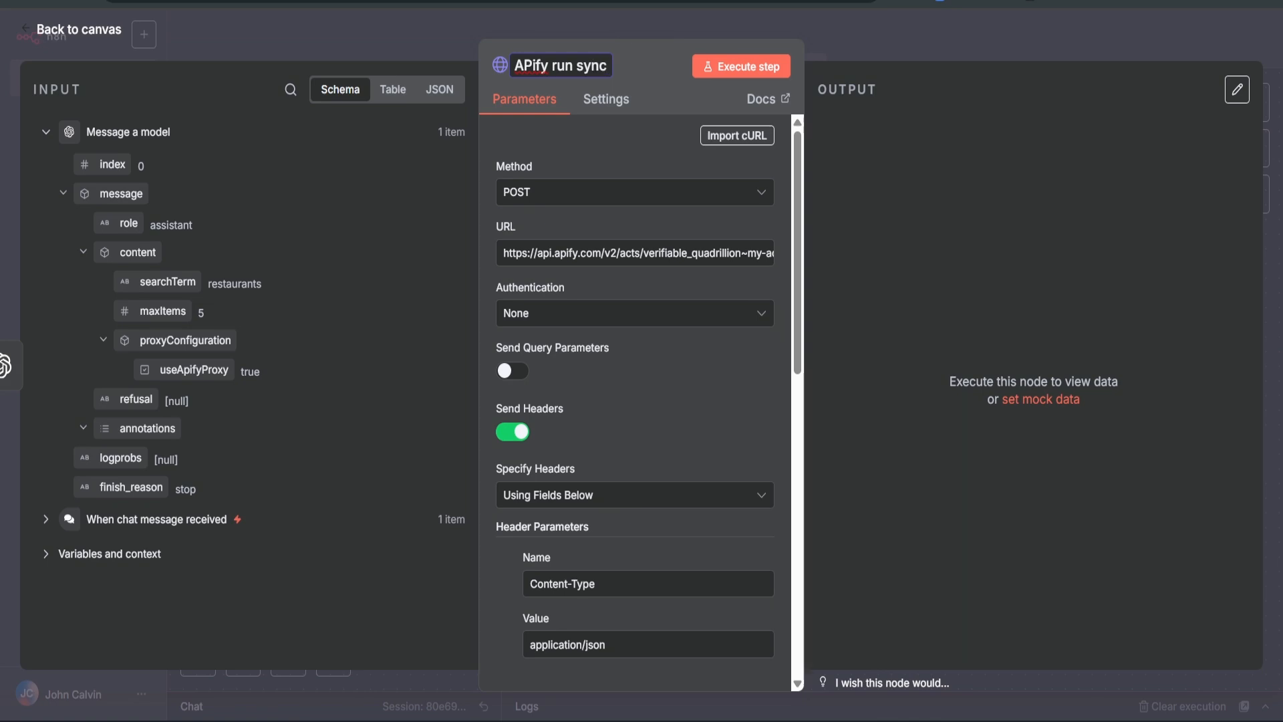
Step: Execute the APify run sync node and check its run in the Yellow pages Kenya Scraper's run list in Apify
{"action": "left_click", "coordinate": [742, 66]}
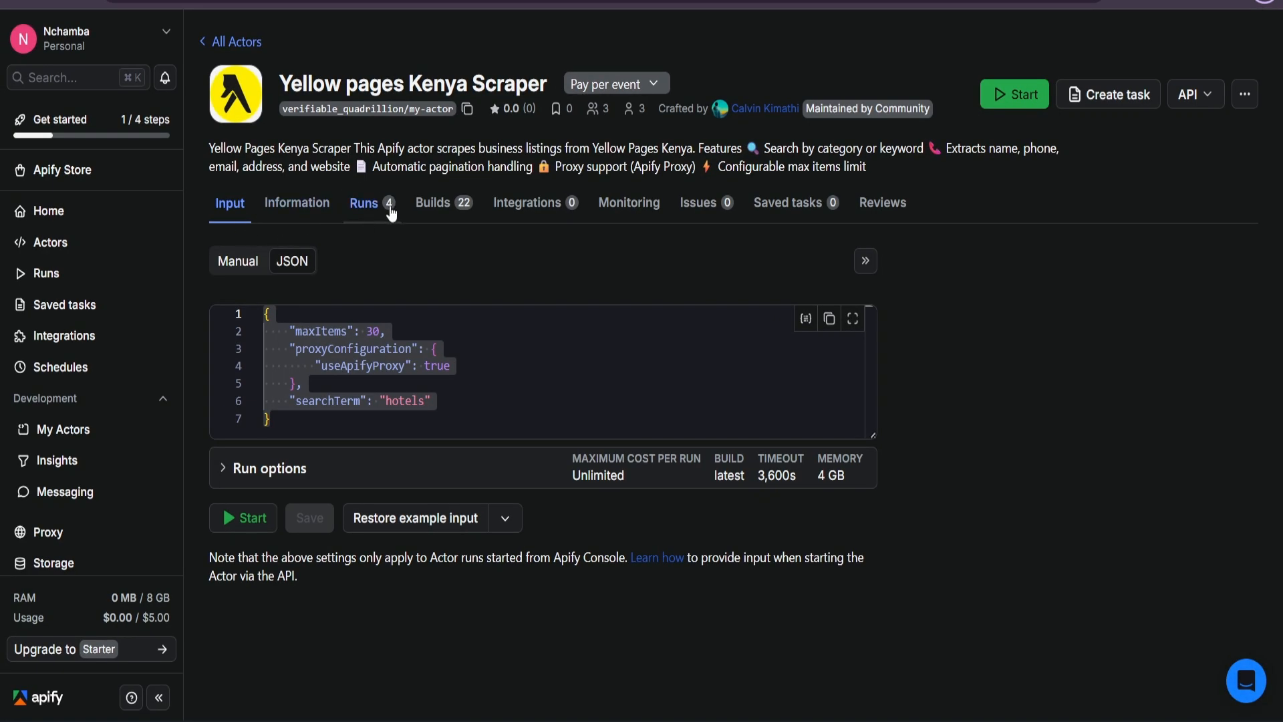
{"action": "left_click", "coordinate": [382, 208]}
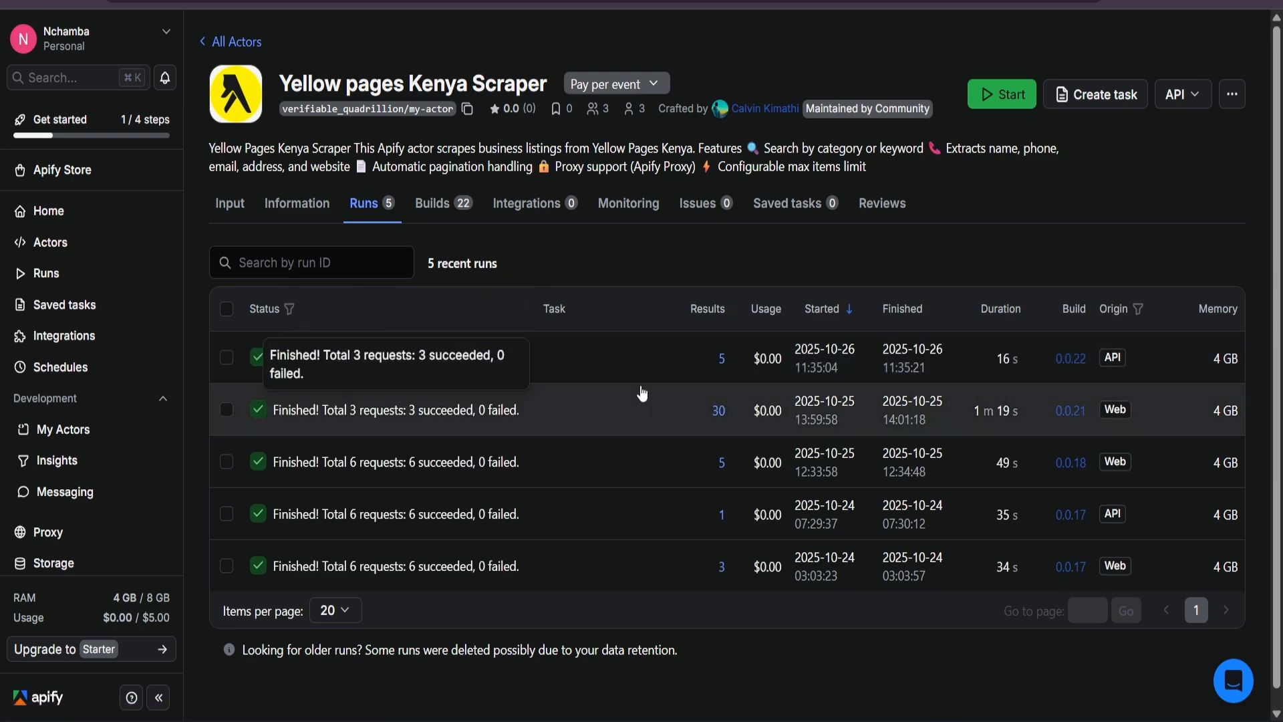
{"action": "key", "text": "alt+Tab"}
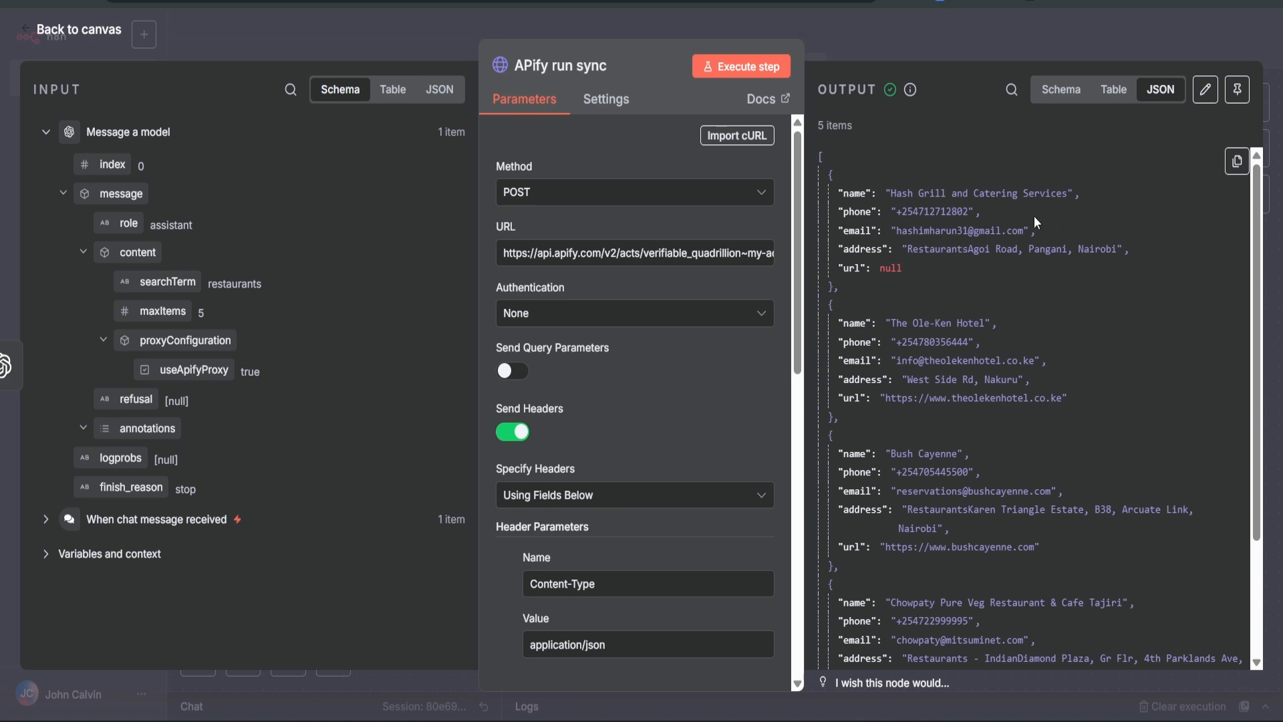
Step: Review the APify run sync output in schema and table view and pin the output data
{"action": "left_click", "coordinate": [1061, 90]}
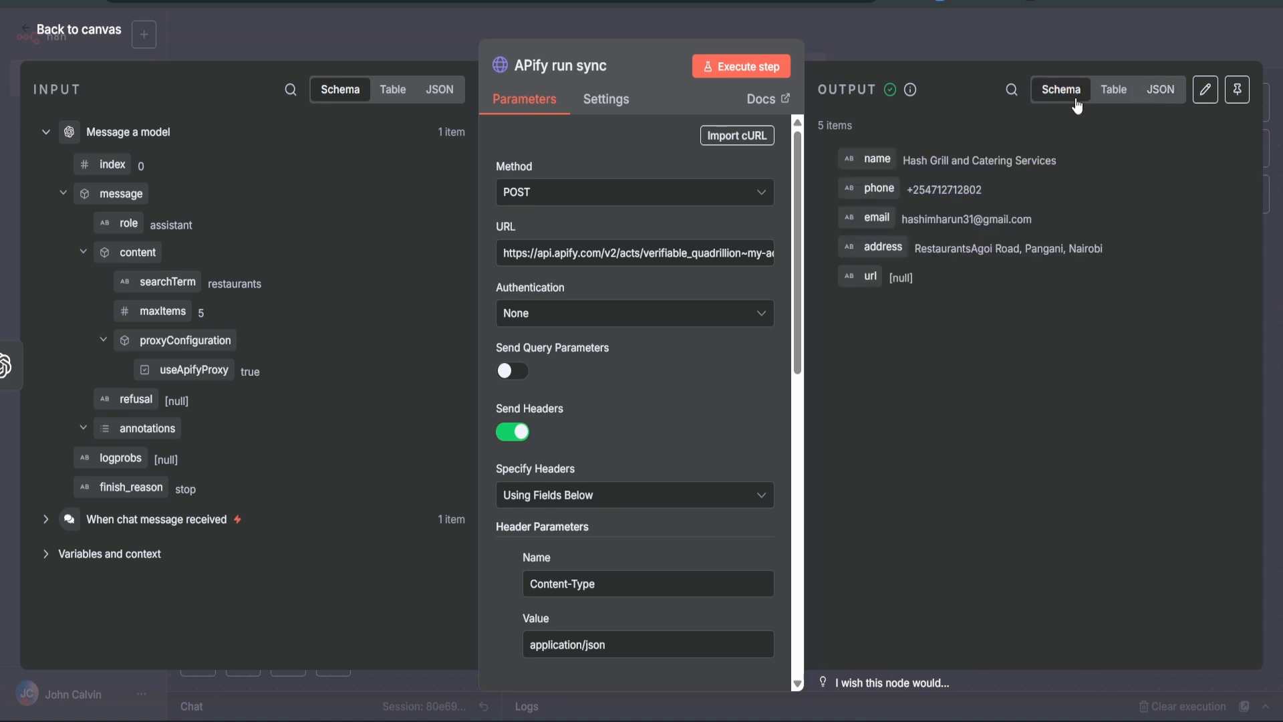
{"action": "left_click", "coordinate": [1126, 102]}
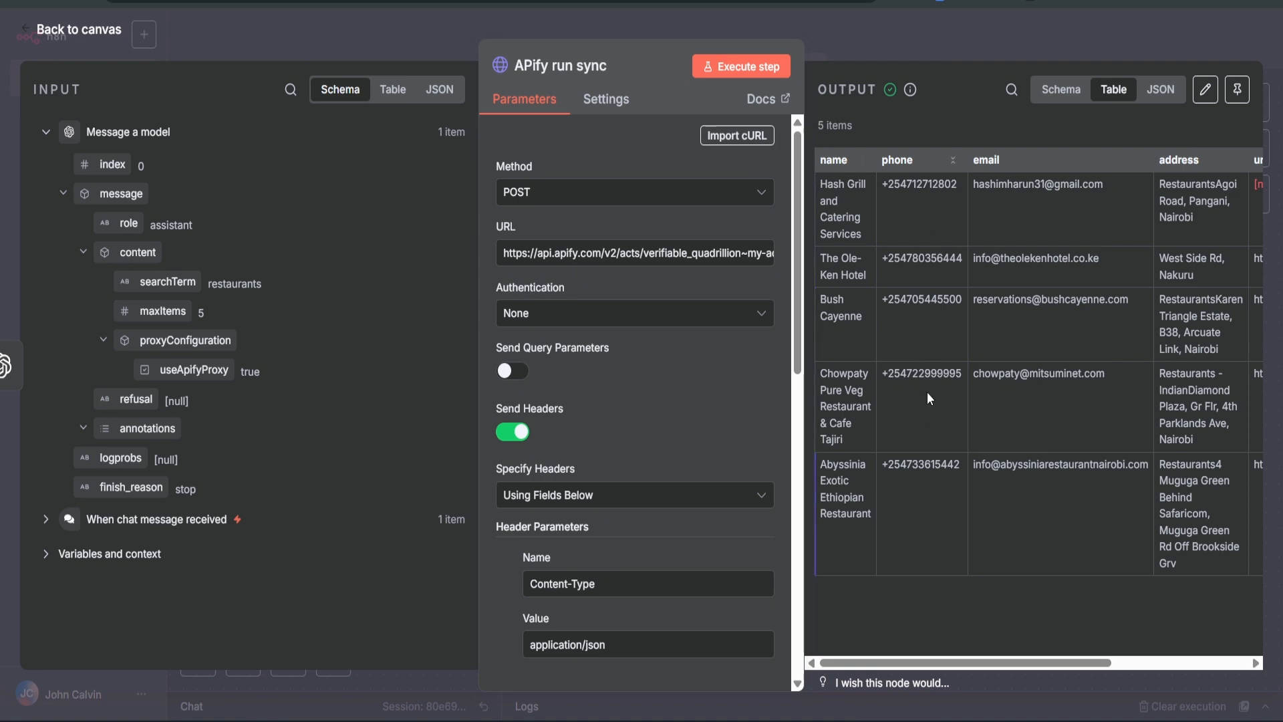
{"action": "scroll", "coordinate": [912, 668], "scroll_direction": "right", "scroll_amount": 1}
{"action": "mouse_move", "coordinate": [909, 668]}
{"action": "left_mouse_down"}
{"action": "mouse_move", "coordinate": [984, 670]}
{"action": "mouse_move", "coordinate": [907, 668]}
{"action": "left_mouse_up"}
{"action": "left_click", "coordinate": [1239, 92]}
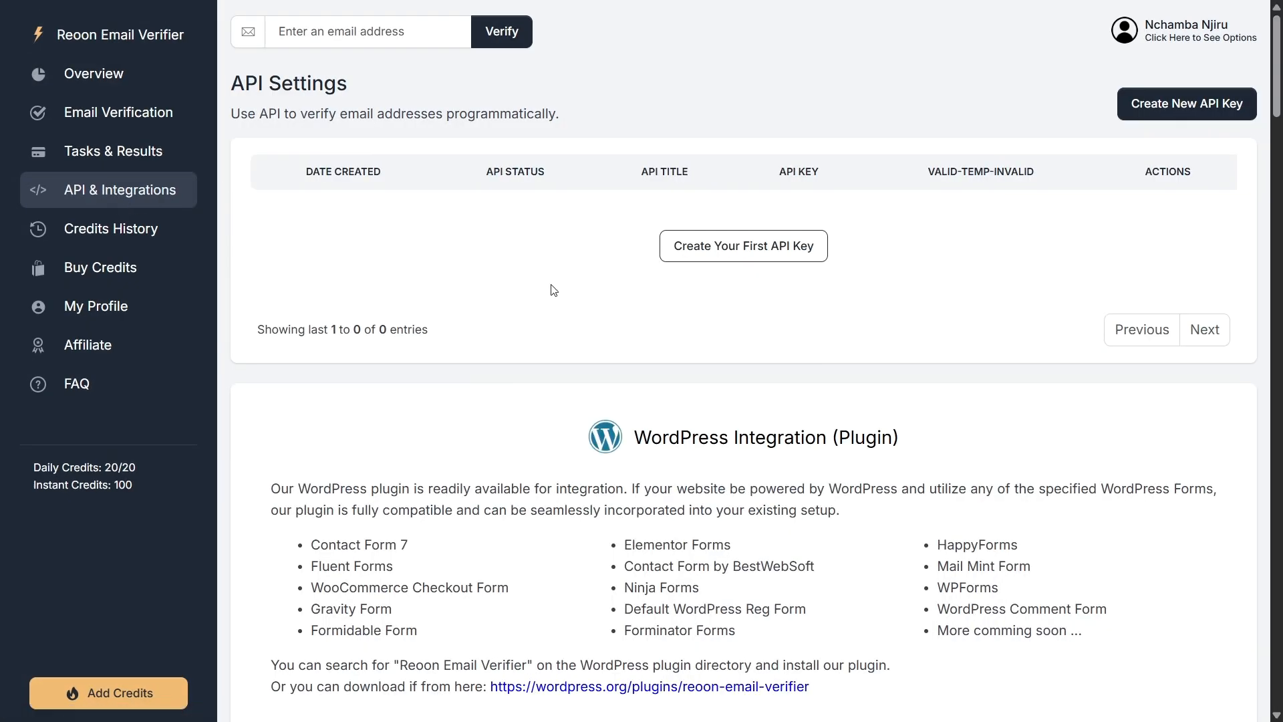
Step: In Reoon Email Verifier, create a new API key titled "YPK SCRAPER"
{"action": "left_click", "coordinate": [1158, 117]}
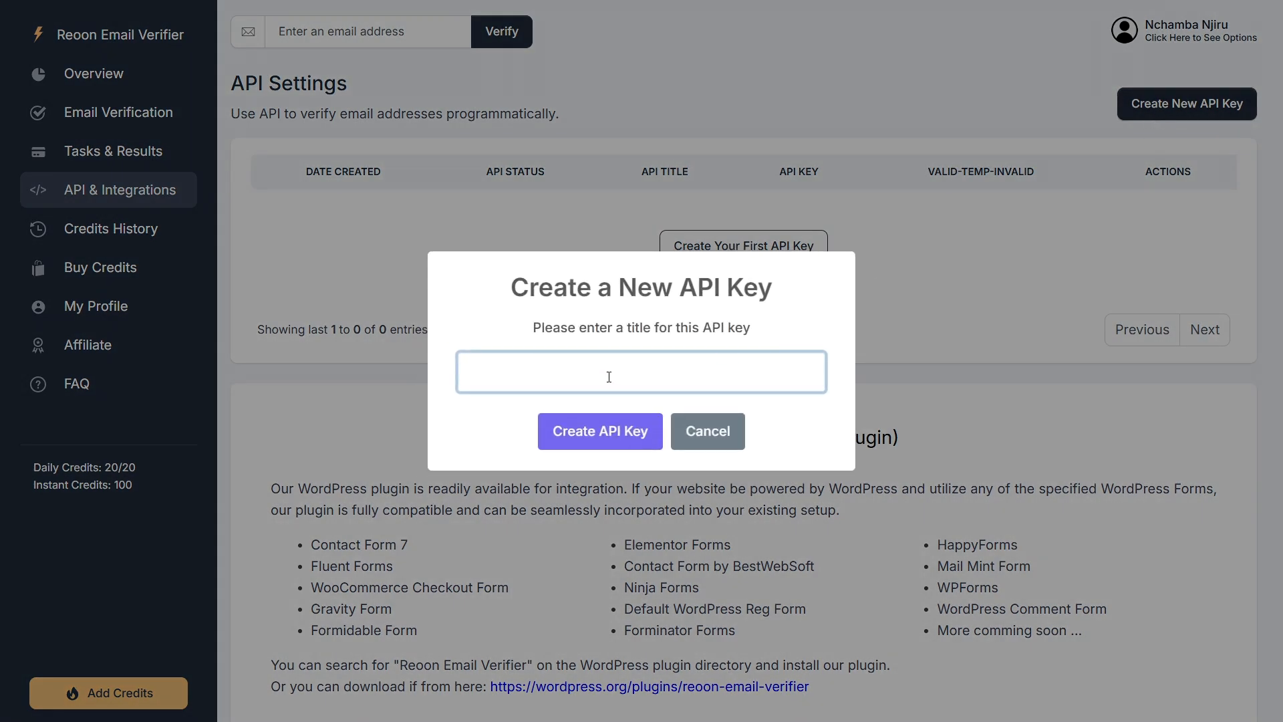
{"action": "type", "text": "YPK SCRAPER"}
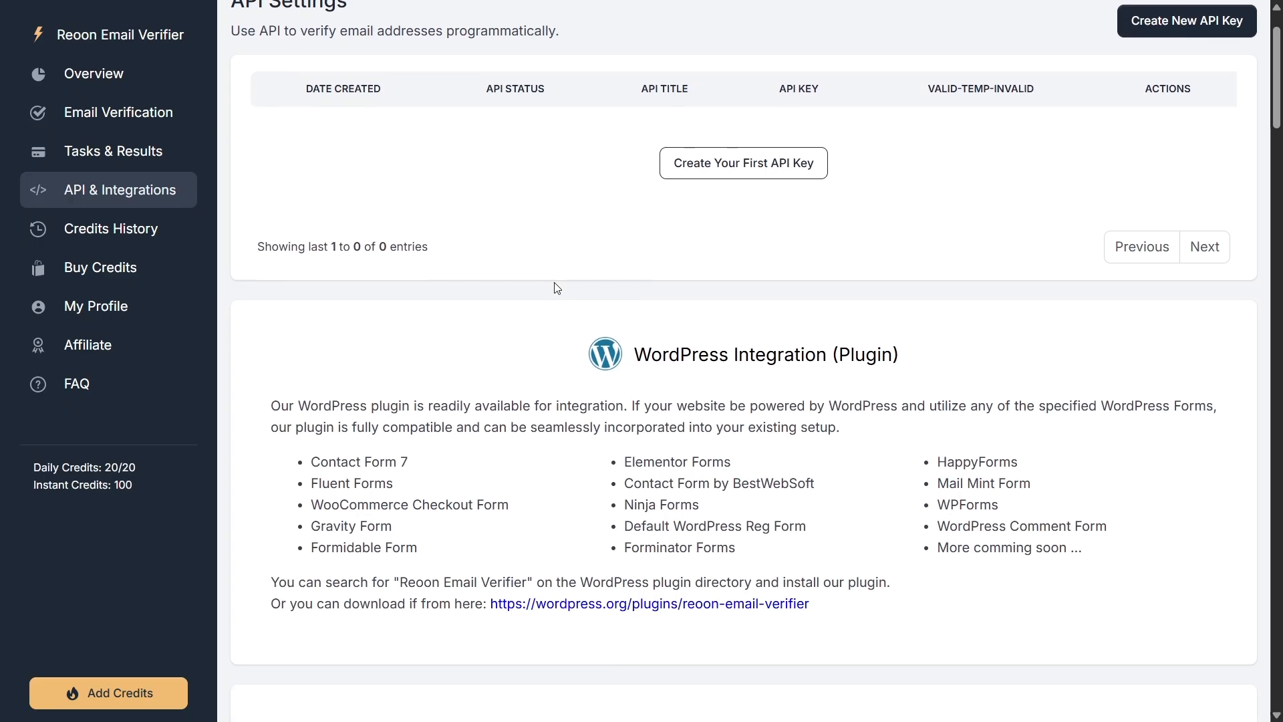
Step: Find the quick mode GET request URL in Reoon's Single Email Validation documentation, review its email and key placeholders, and copy it
{"action": "scroll", "coordinate": [557, 287], "scroll_direction": "down", "scroll_amount": 5}
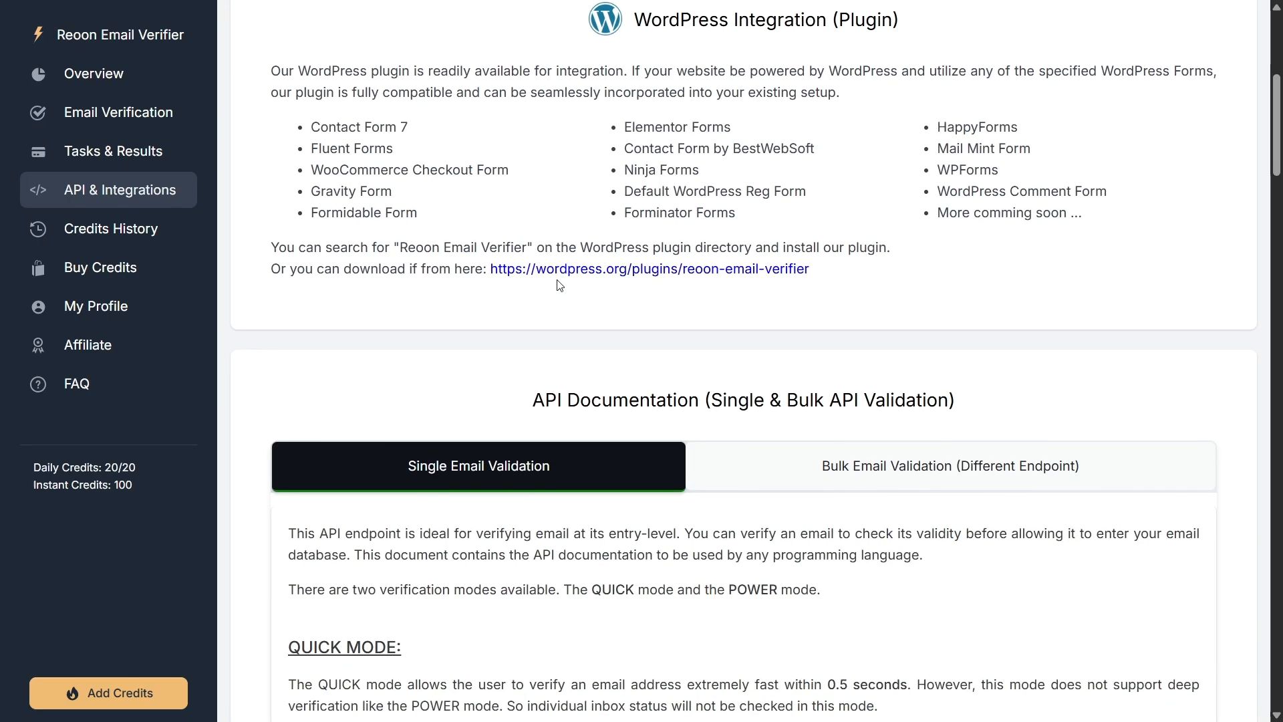
{"action": "scroll", "coordinate": [560, 285], "scroll_direction": "down", "scroll_amount": 15}
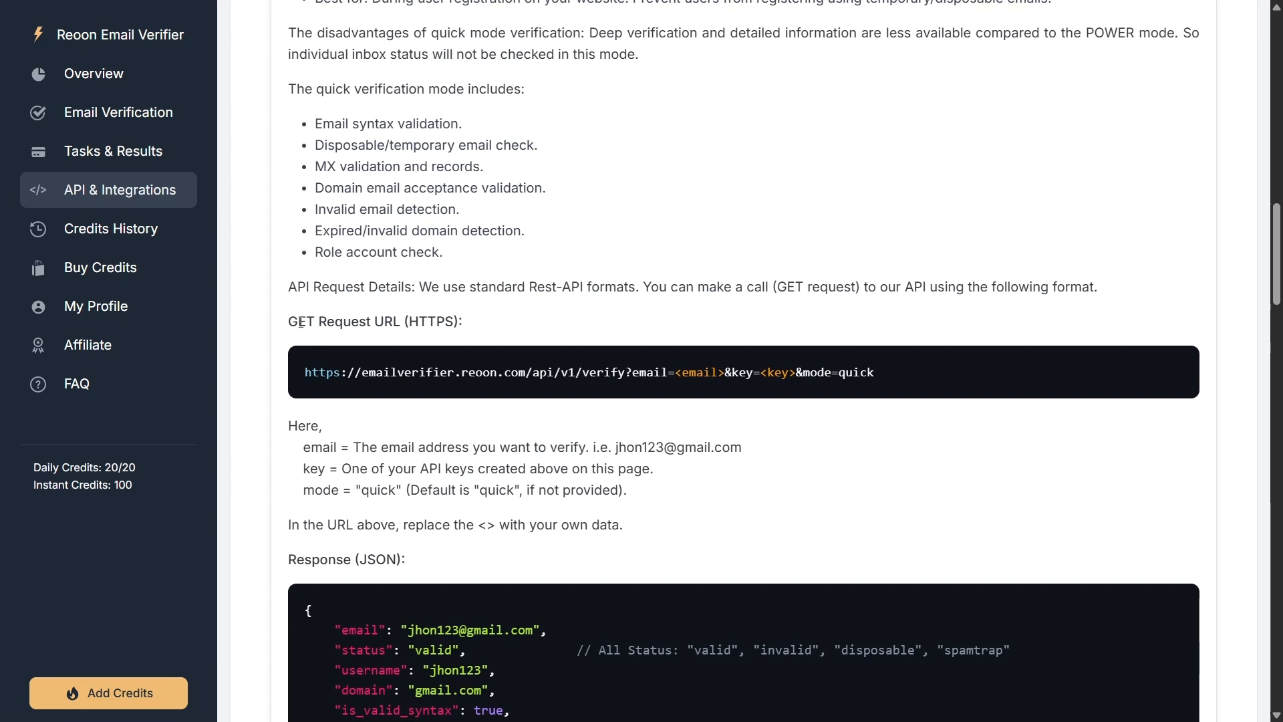
{"action": "left_click_drag", "start_coordinate": [298, 322], "coordinate": [384, 322]}
{"action": "left_click", "coordinate": [419, 323]}
{"action": "left_click_drag", "start_coordinate": [678, 378], "coordinate": [728, 376]}
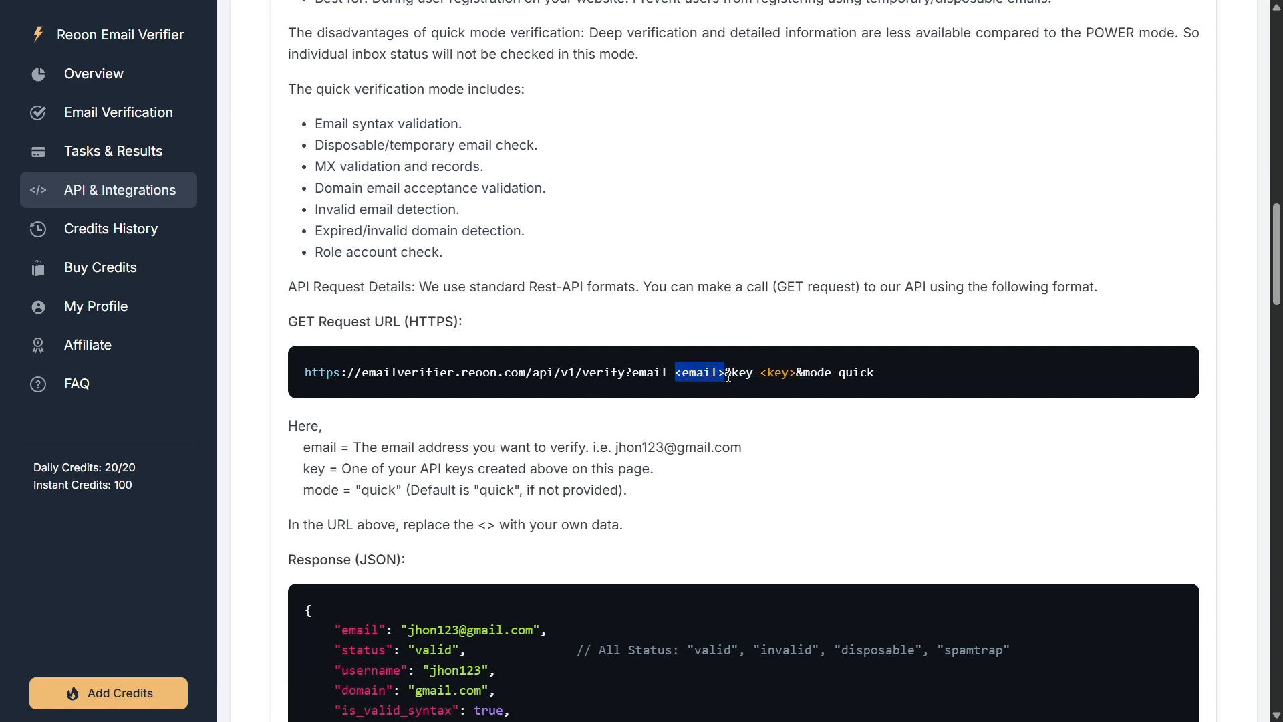
{"action": "left_click_drag", "start_coordinate": [762, 373], "coordinate": [798, 375]}
{"action": "left_click", "coordinate": [783, 373]}
{"action": "scroll", "coordinate": [661, 475], "scroll_direction": "up", "scroll_amount": 4}
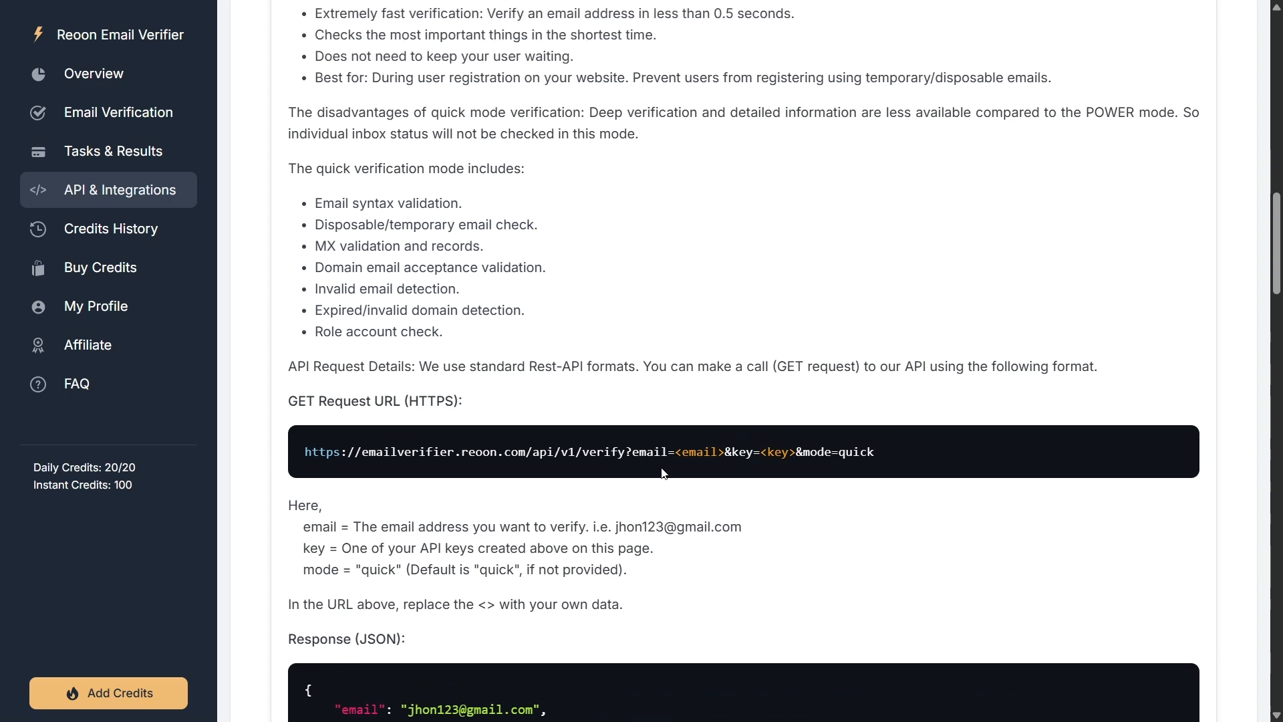
{"action": "scroll", "coordinate": [664, 473], "scroll_direction": "down", "scroll_amount": 2}
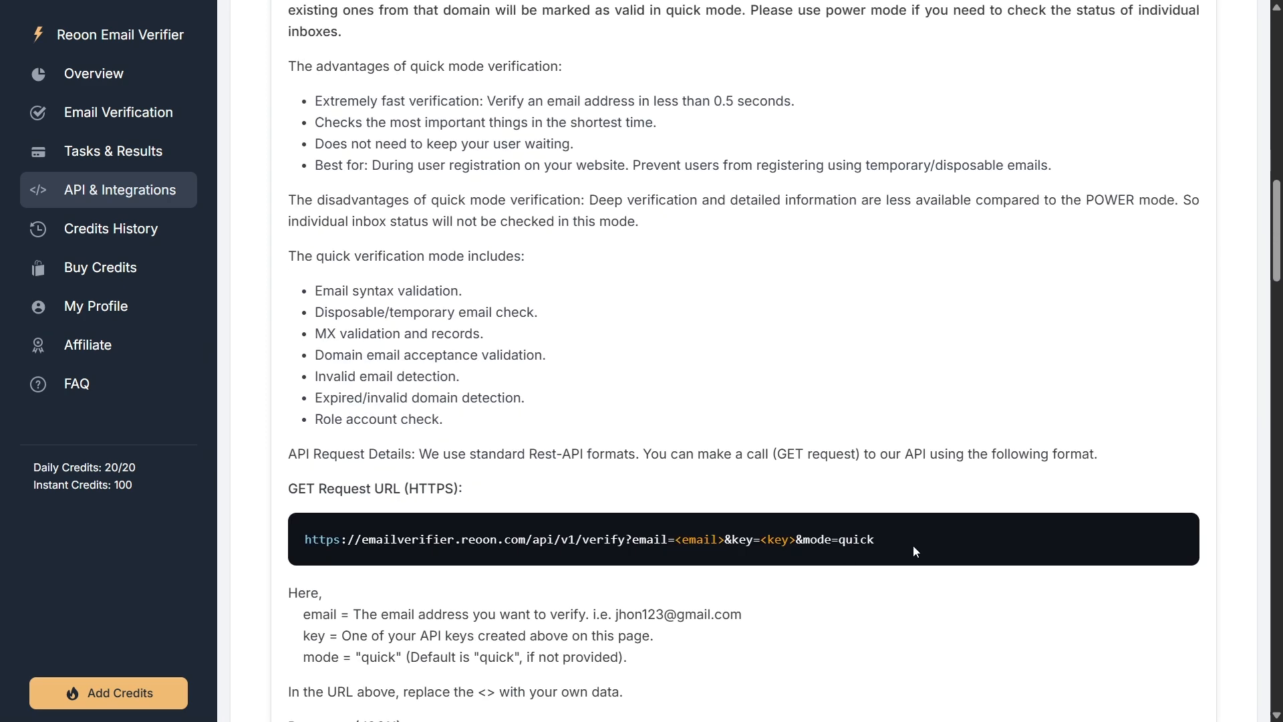
{"action": "left_click_drag", "start_coordinate": [913, 545], "coordinate": [333, 533]}
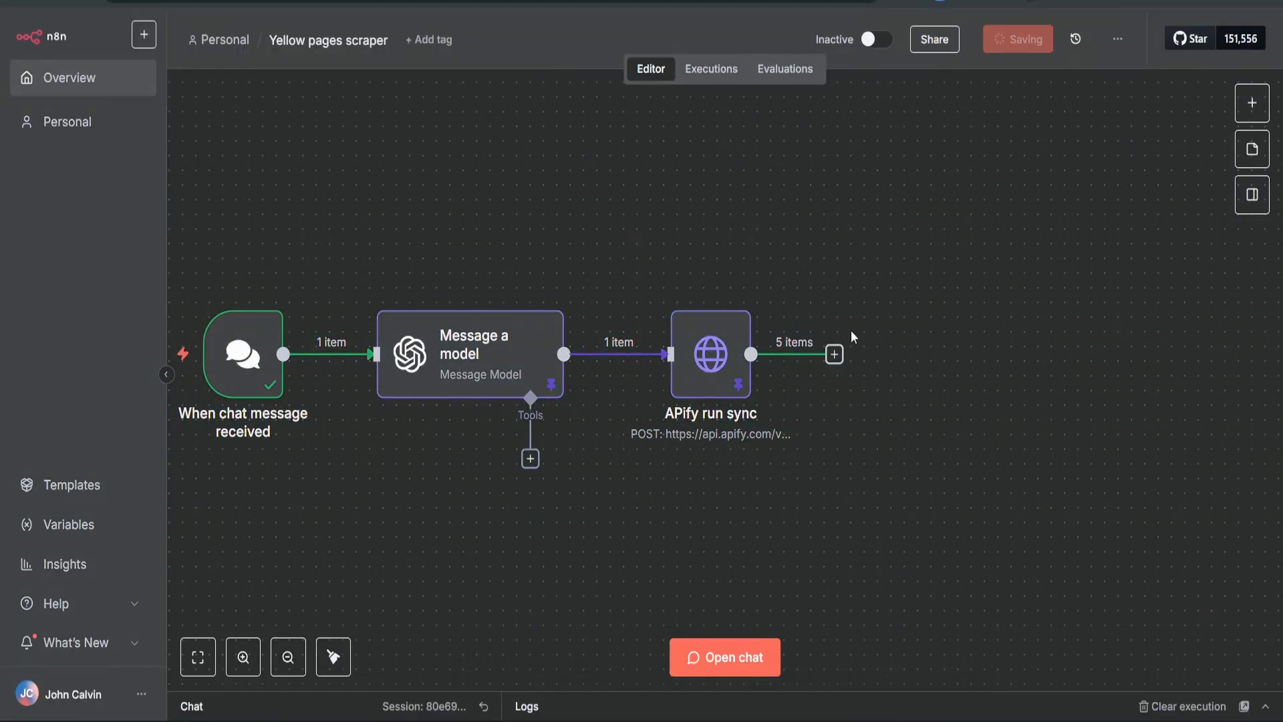
Step: Add an HTTP Request node after APify run sync in the n8n workflow
{"action": "left_click", "coordinate": [834, 354]}
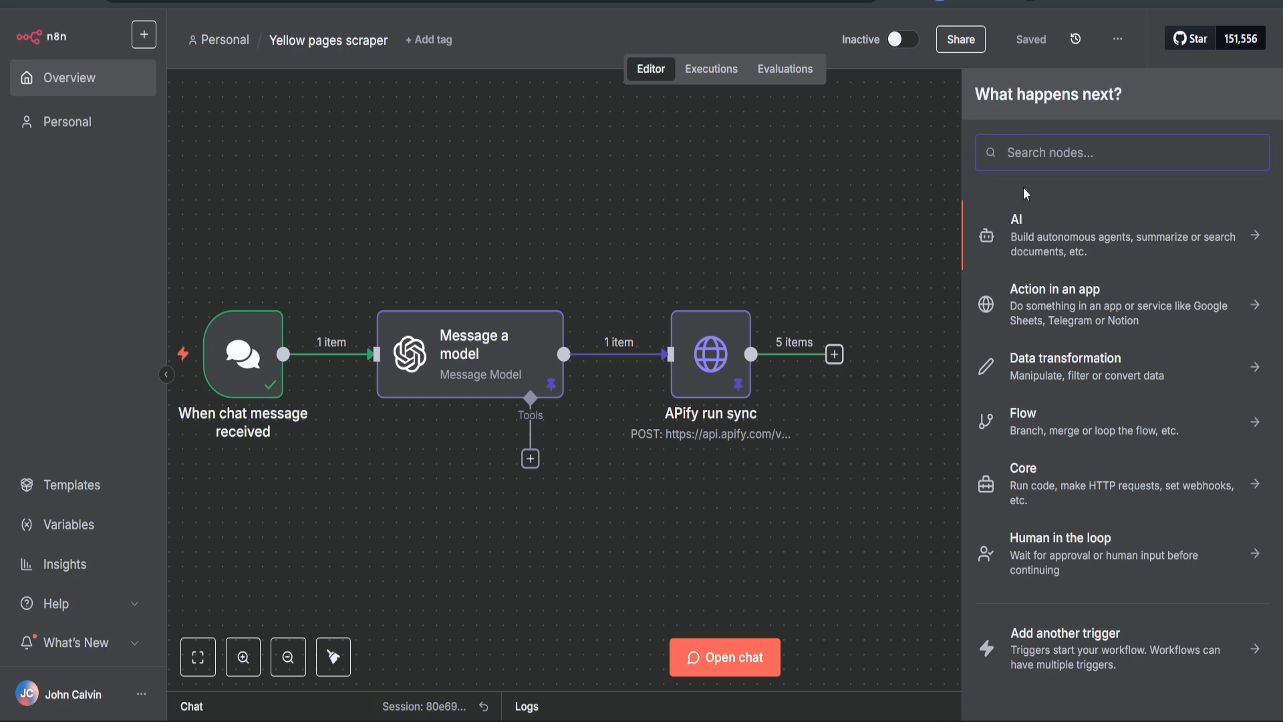
{"action": "type", "text": "http"}
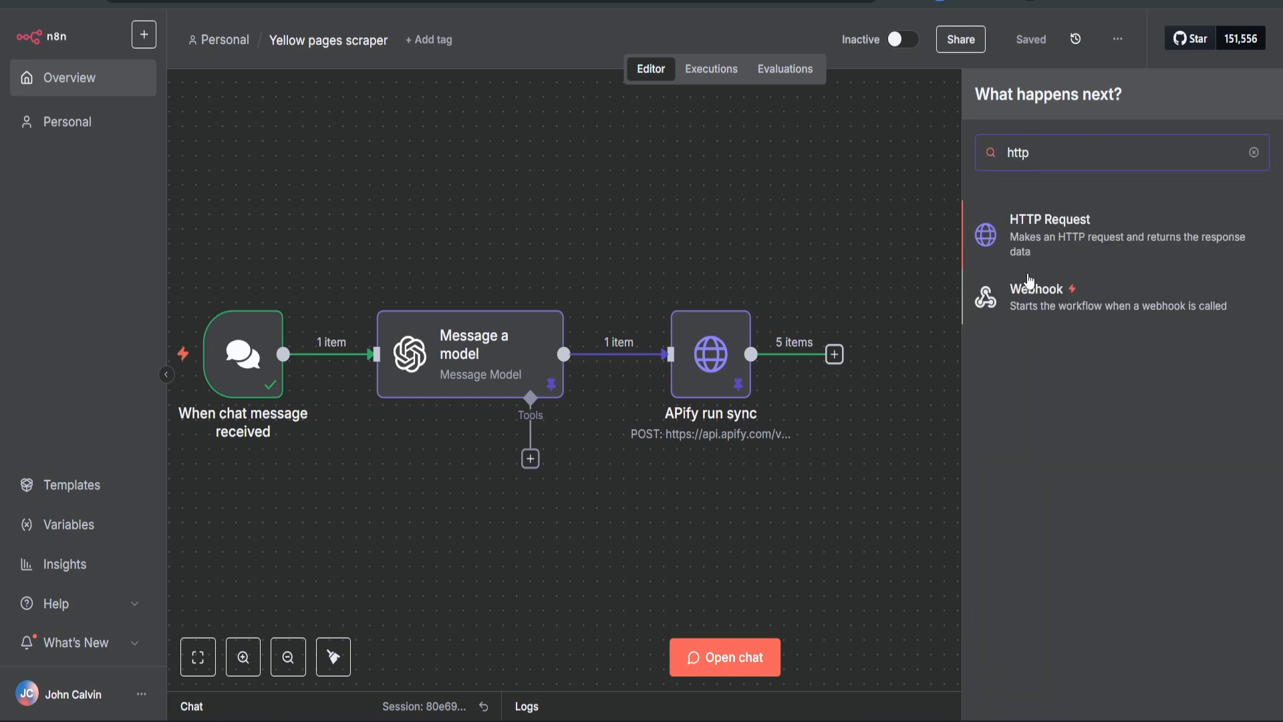
{"action": "left_click", "coordinate": [1028, 255]}
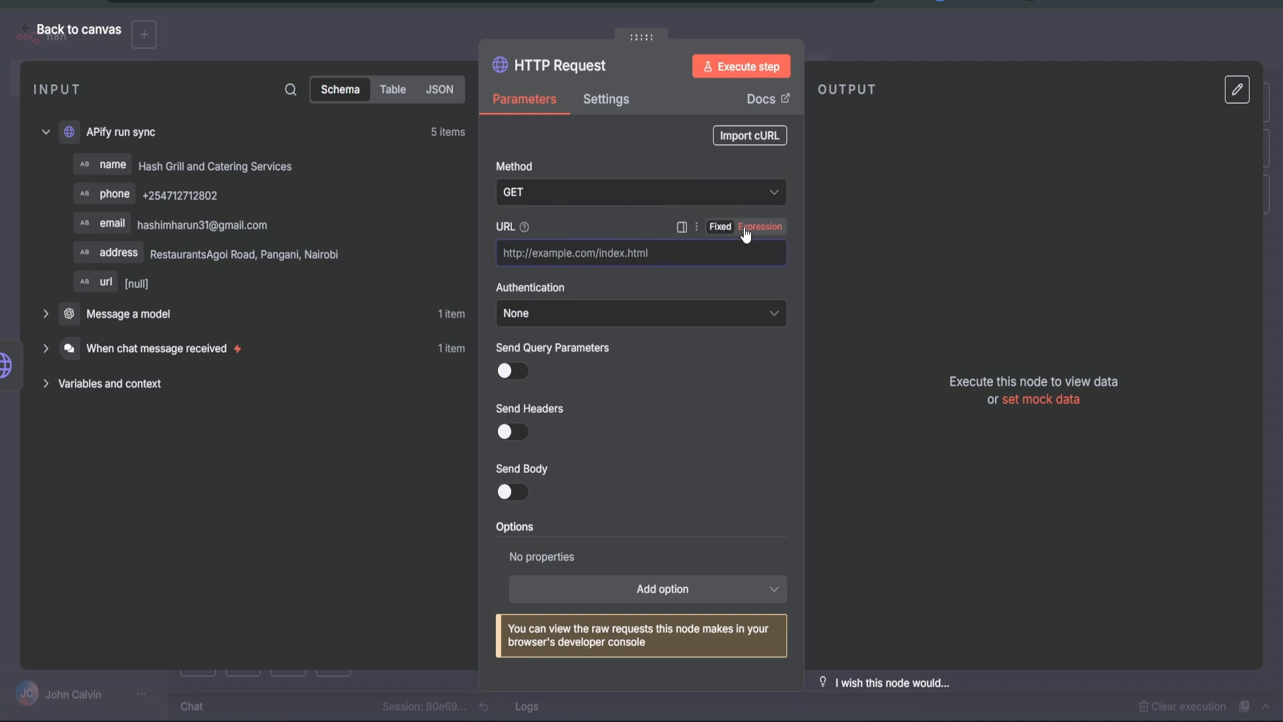
{"action": "left_click", "coordinate": [763, 227]}
{"action": "left_click", "coordinate": [777, 257]}
{"action": "type", "text": "https://emailverifier.reoon.com/api/v1/verify?email=<email>&key=<key>&mode=quick"}
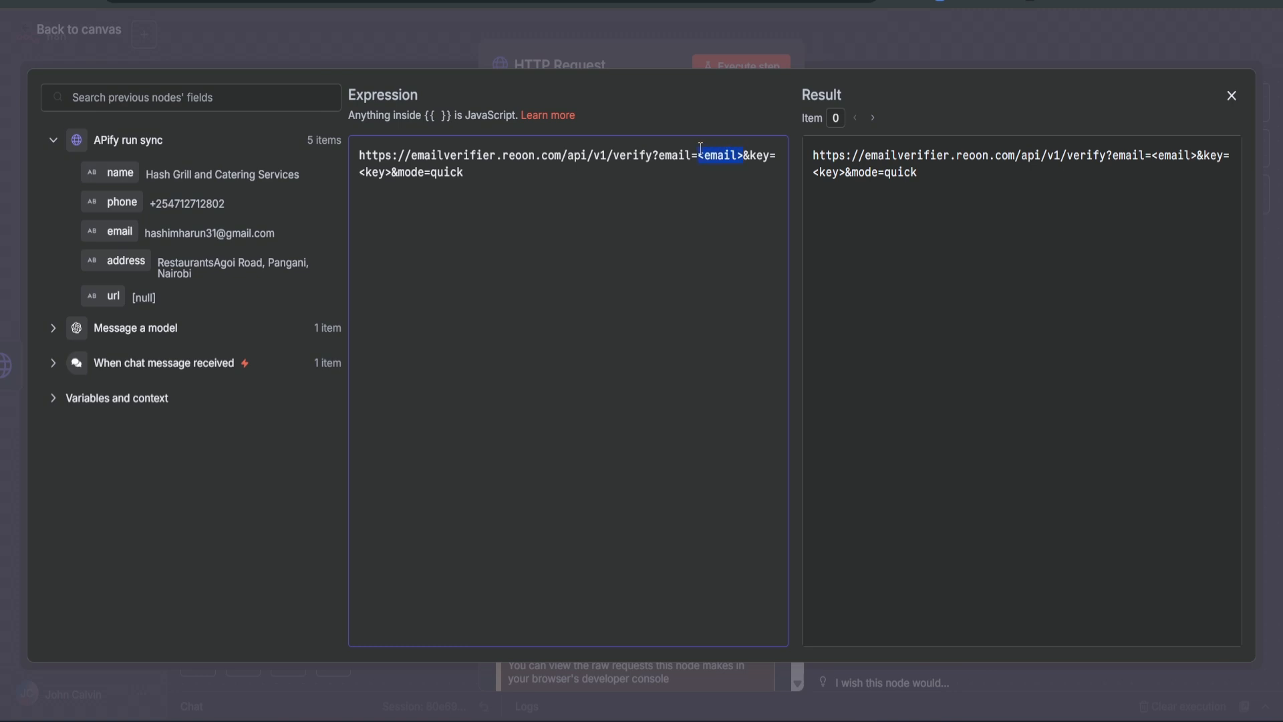
{"action": "key", "text": "BackSpace"}
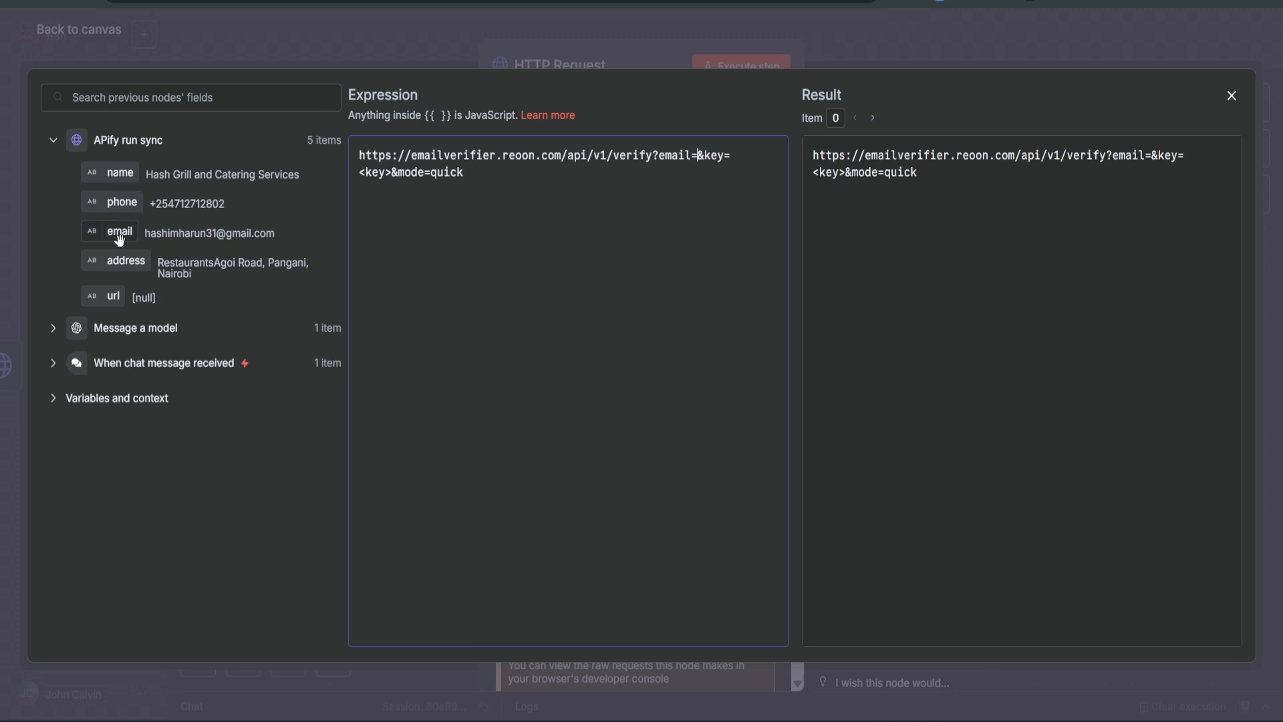
{"action": "left_click_drag", "start_coordinate": [120, 239], "coordinate": [695, 157]}
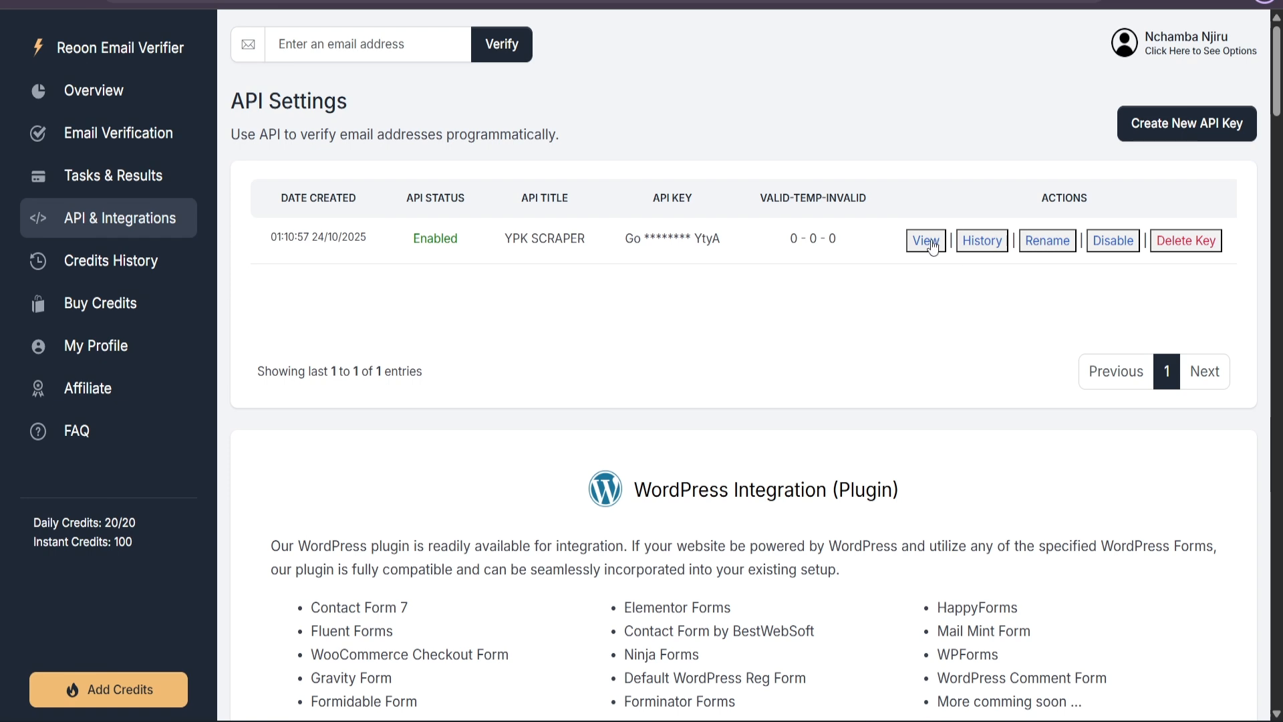
Step: Copy the YPK SCRAPER API key from Reoon, paste it over the <key> placeholder in the URL expression, and return to the canvas
{"action": "left_click", "coordinate": [926, 241]}
{"action": "left_click_drag", "start_coordinate": [766, 376], "coordinate": [485, 384]}
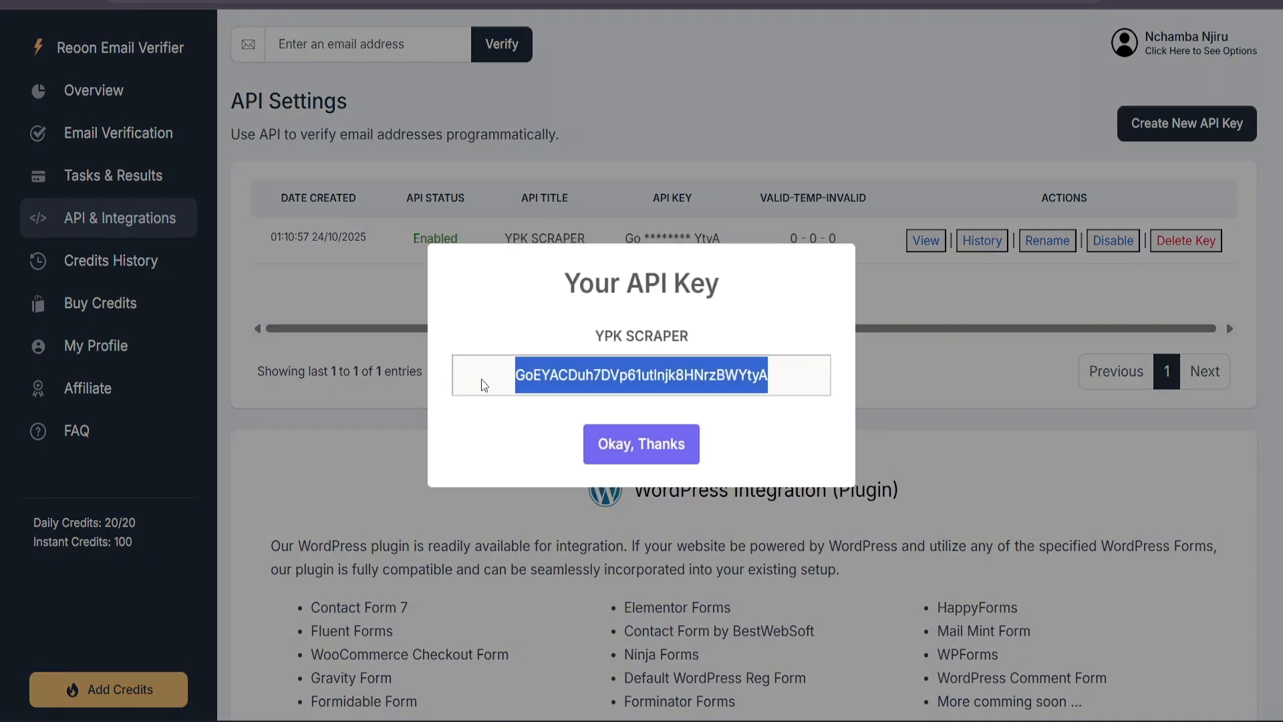
{"action": "key", "text": "alt+Tab"}
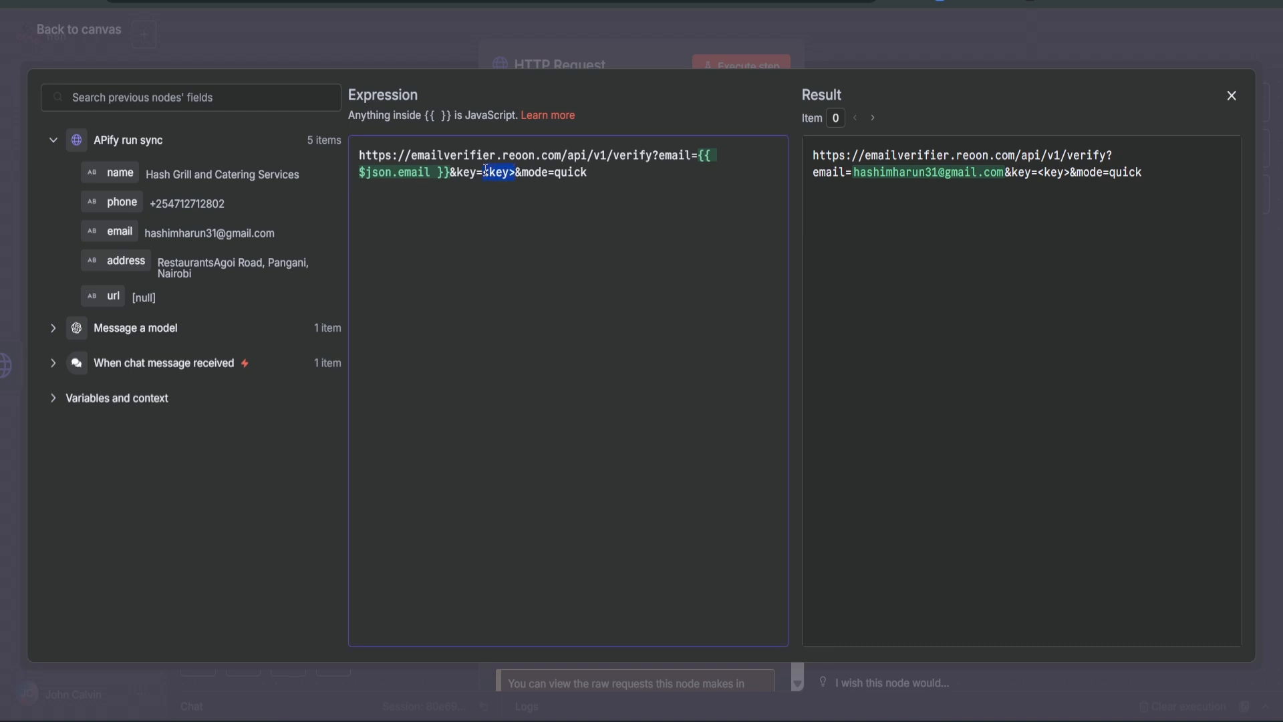
{"action": "key", "text": "ctrl+v"}
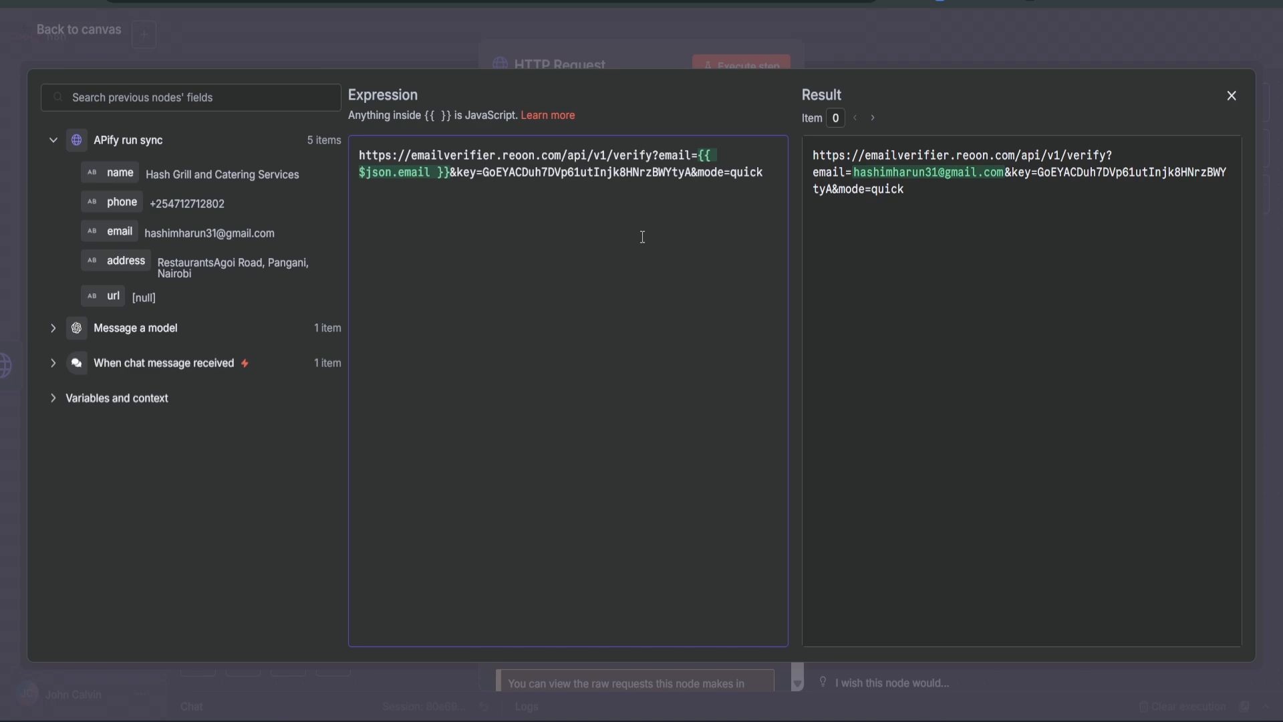
{"action": "left_click", "coordinate": [607, 45]}
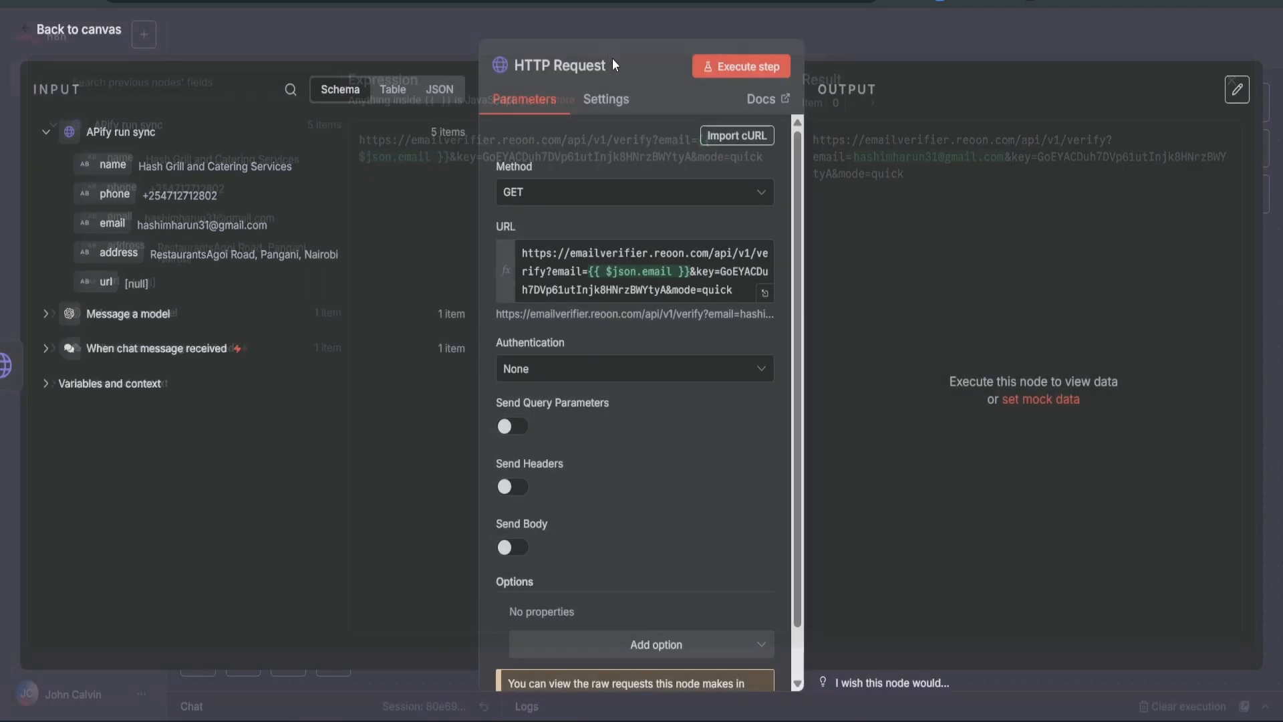
{"action": "key", "text": "Escape"}
Step: Insert a Loop Over Items (Split in Batches) node between APify run sync and HTTP Request, and connect its loop output to HTTP Request
{"action": "left_click", "coordinate": [659, 353]}
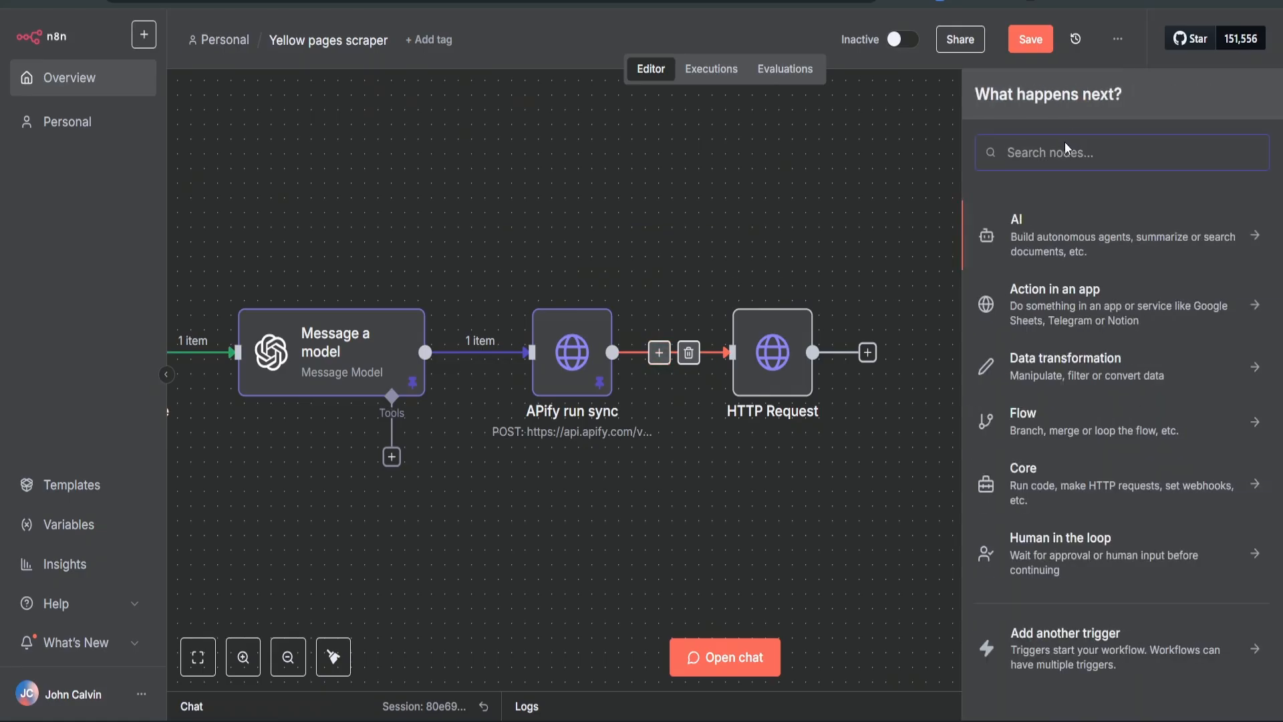
{"action": "type", "text": "LOOP"}
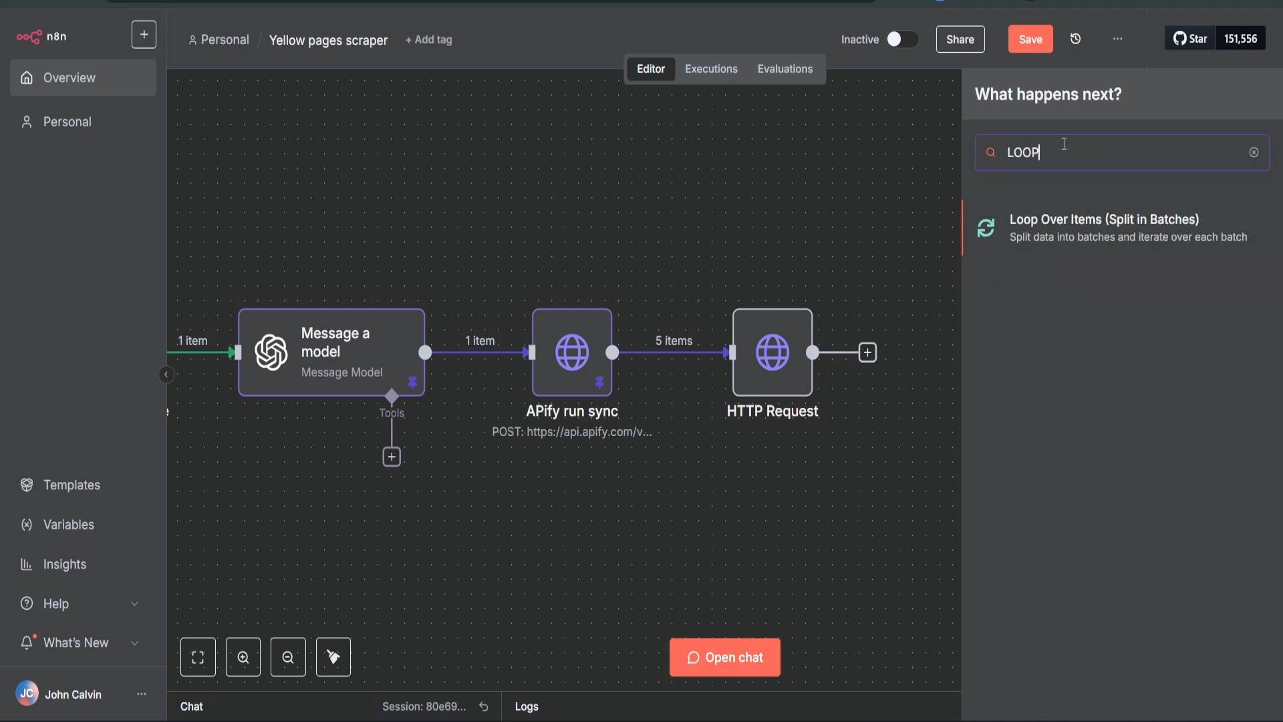
{"action": "left_click", "coordinate": [1117, 234]}
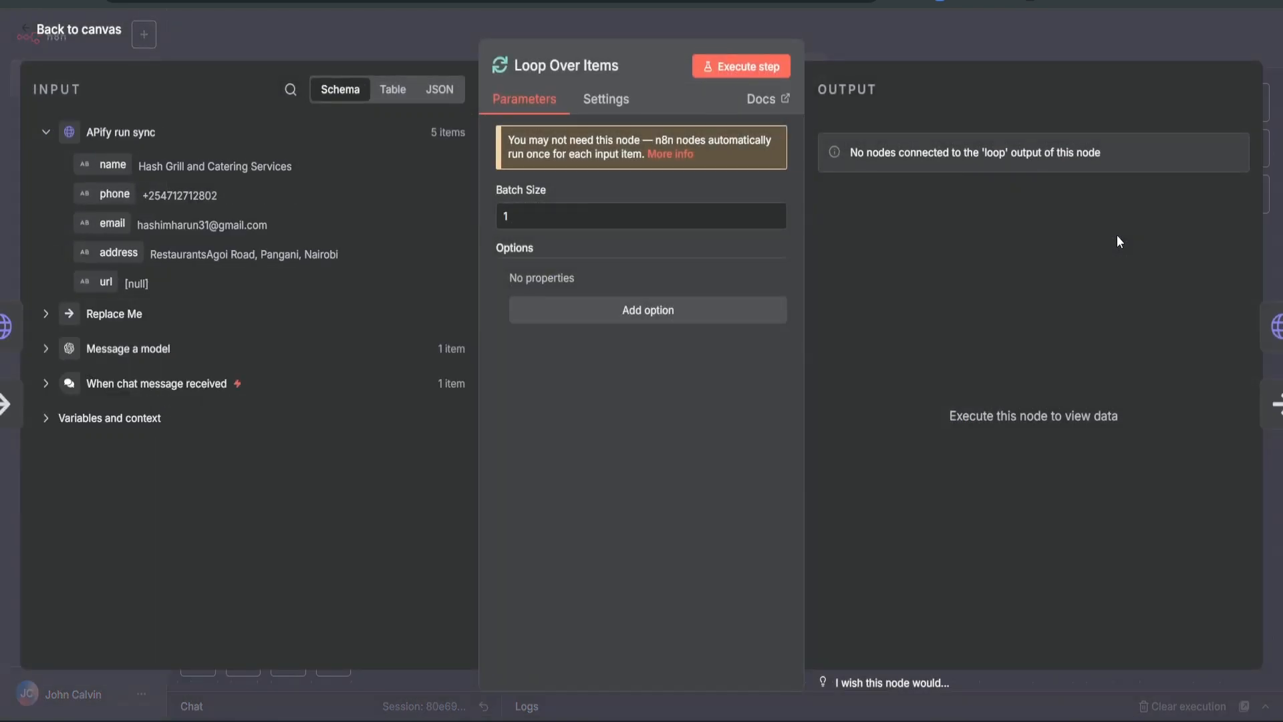
{"action": "left_click", "coordinate": [831, 49]}
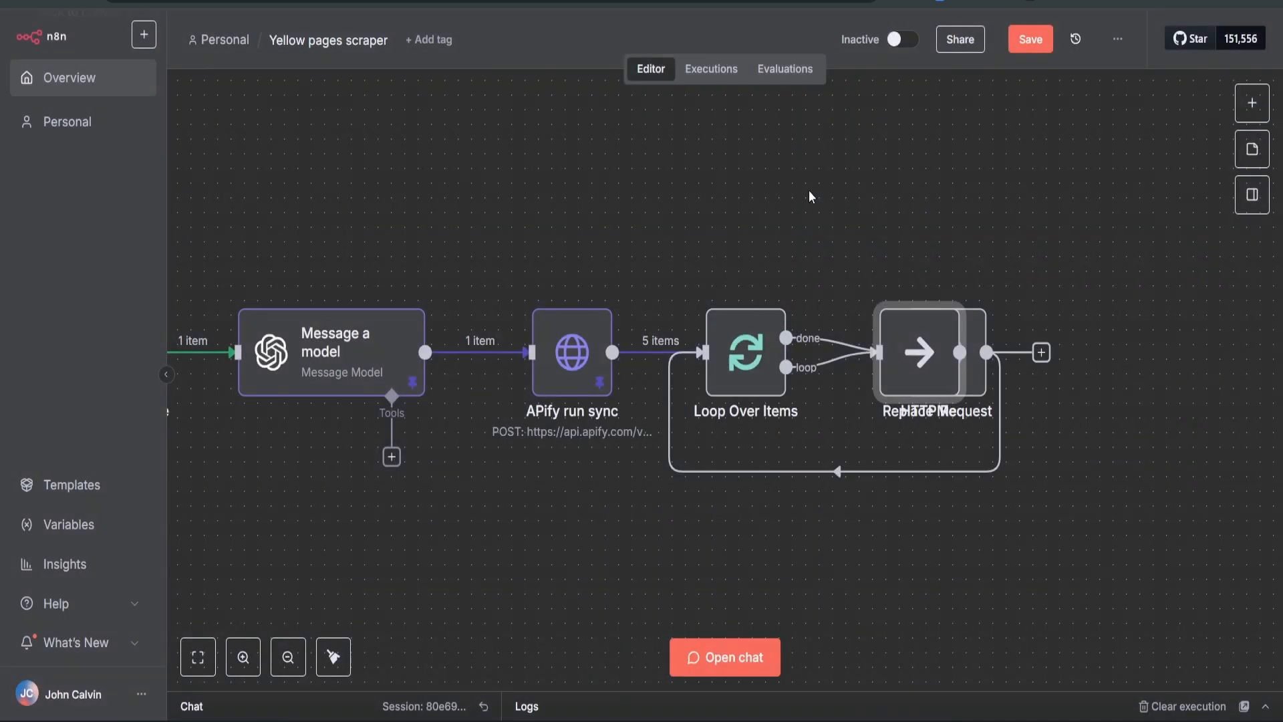
{"action": "left_click_drag", "start_coordinate": [755, 306], "coordinate": [861, 161]}
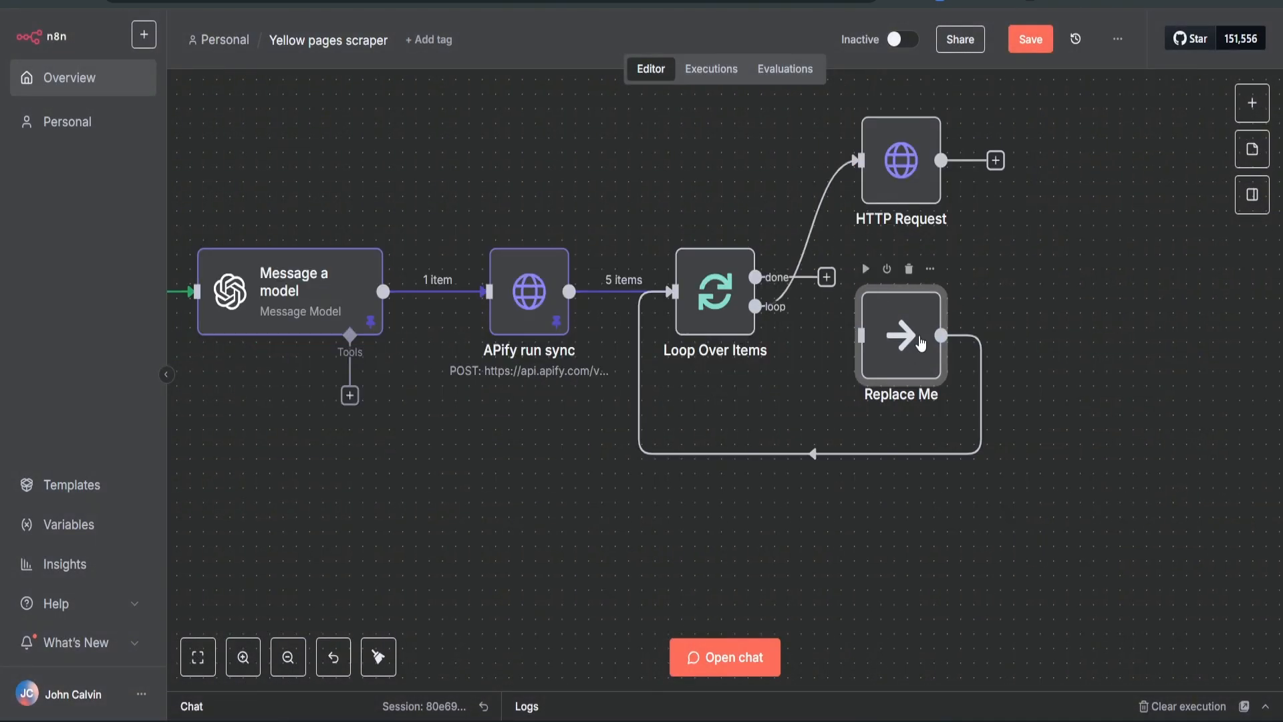
Step: Delete the Replace Me placeholder node and add a Wait node after HTTP Request
{"action": "left_click", "coordinate": [908, 268]}
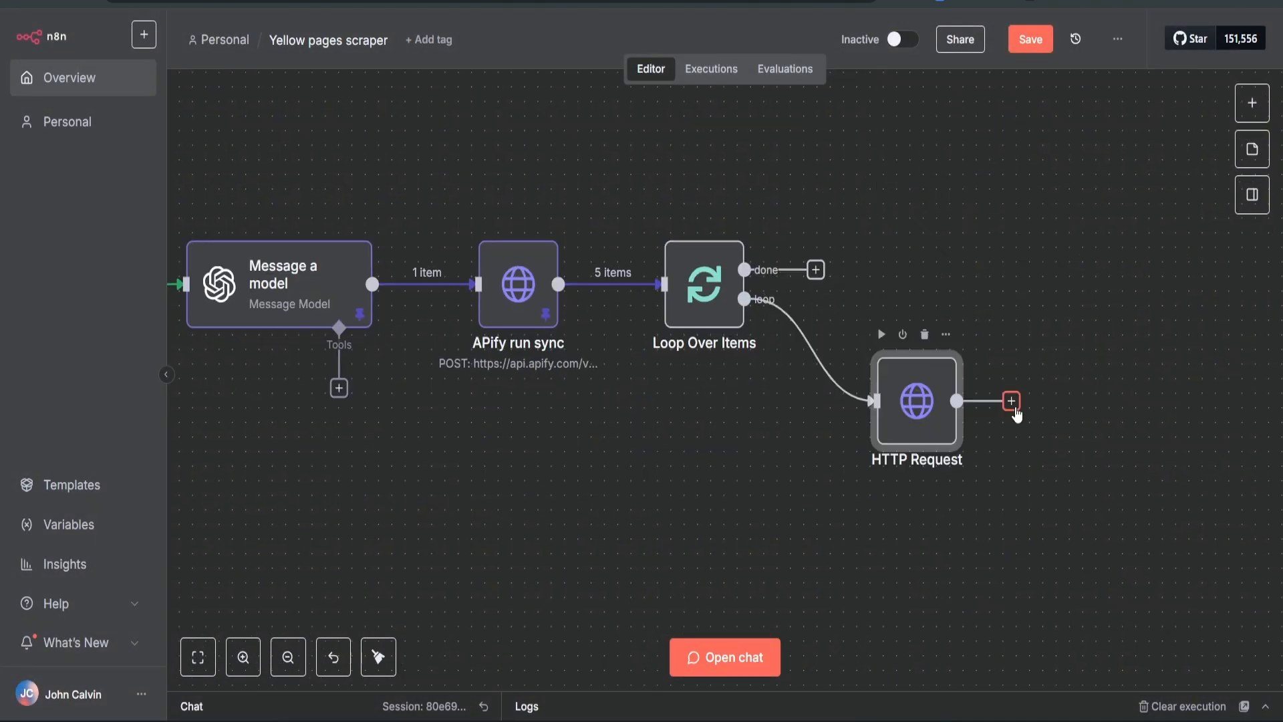
{"action": "left_click", "coordinate": [1009, 401]}
{"action": "type", "text": "WAI"}
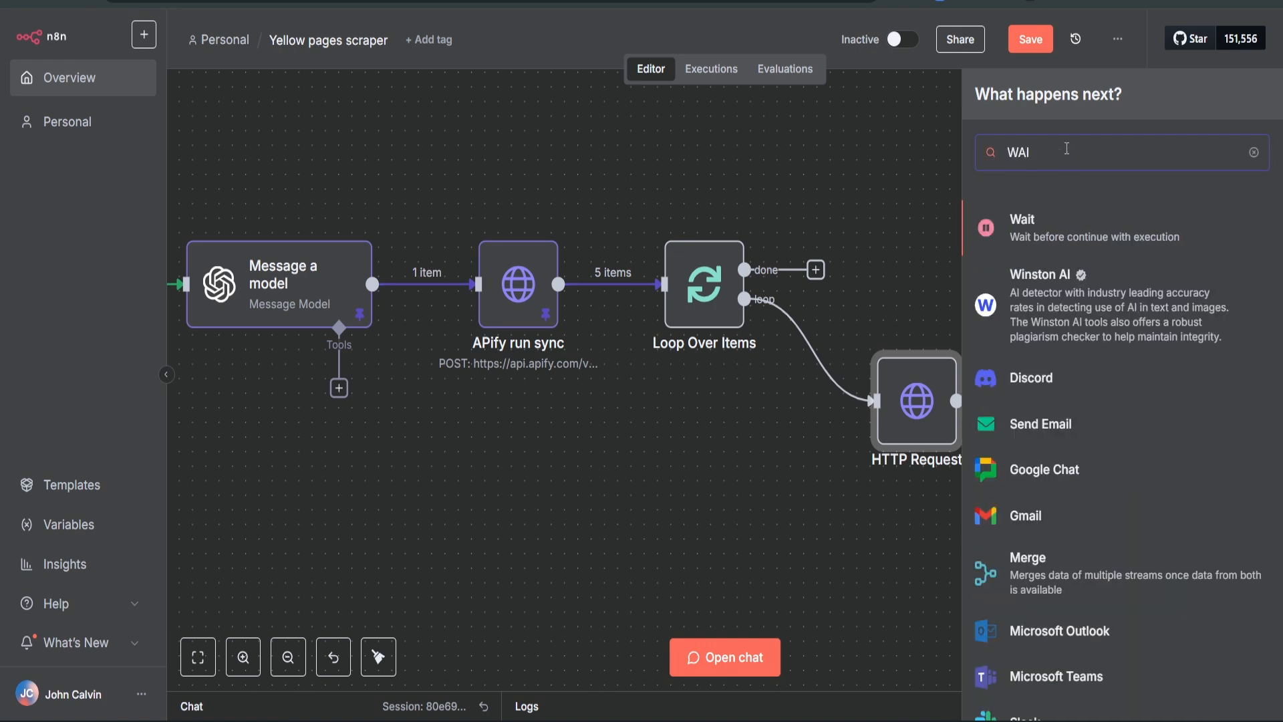
{"action": "left_click", "coordinate": [1083, 227]}
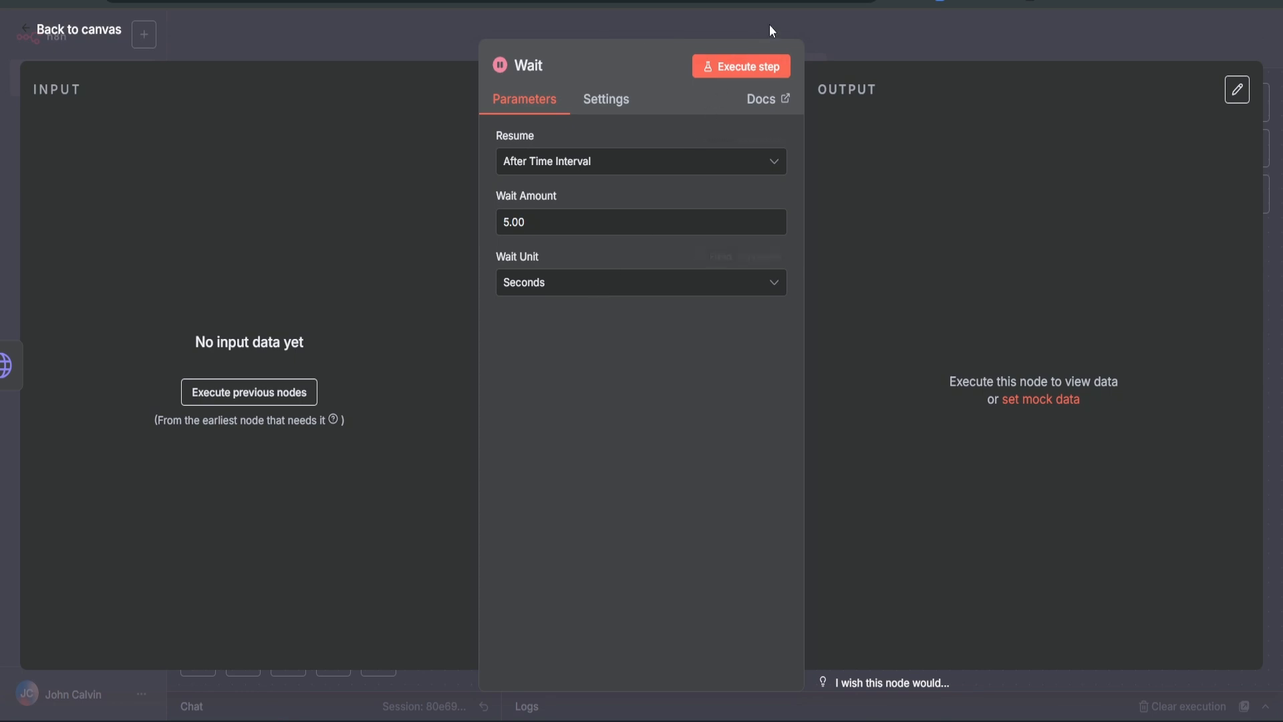
{"action": "left_click", "coordinate": [810, 34]}
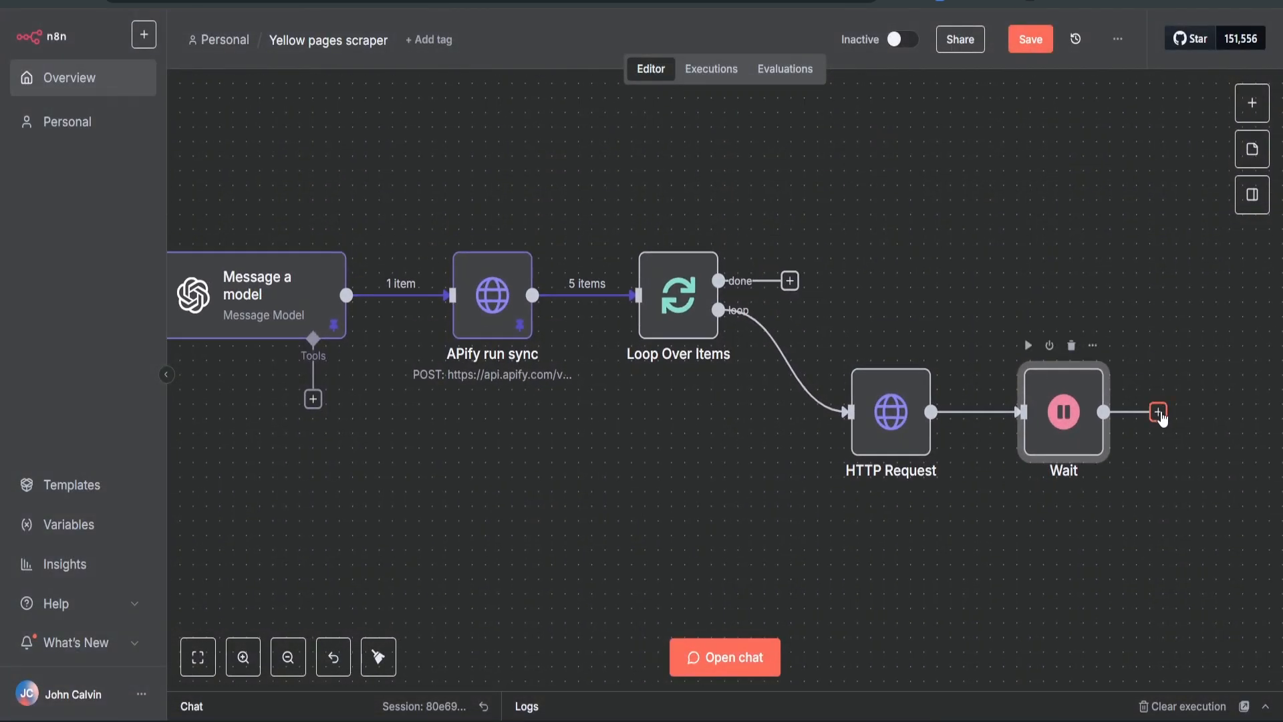
Step: Connect the Wait node's output back to Loop Over Items, run the HTTP Request node, and save the workflow
{"action": "left_click_drag", "start_coordinate": [1157, 414], "coordinate": [635, 295]}
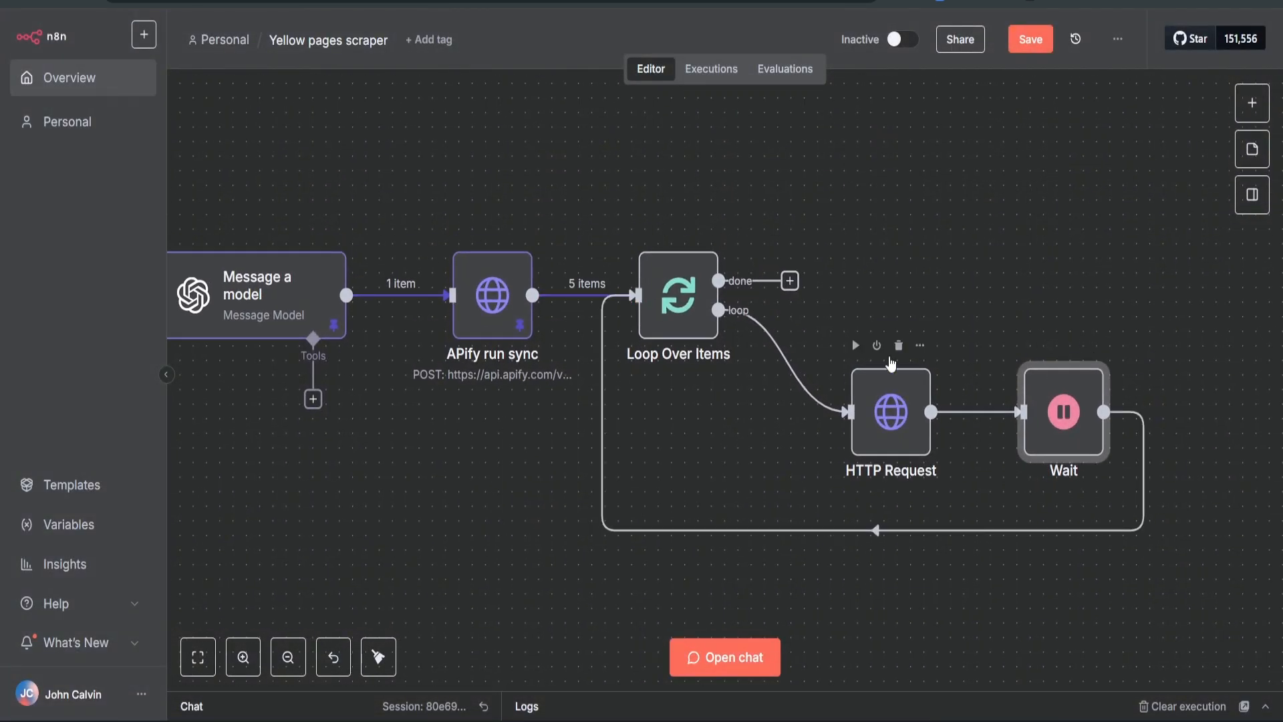
{"action": "left_click", "coordinate": [856, 346]}
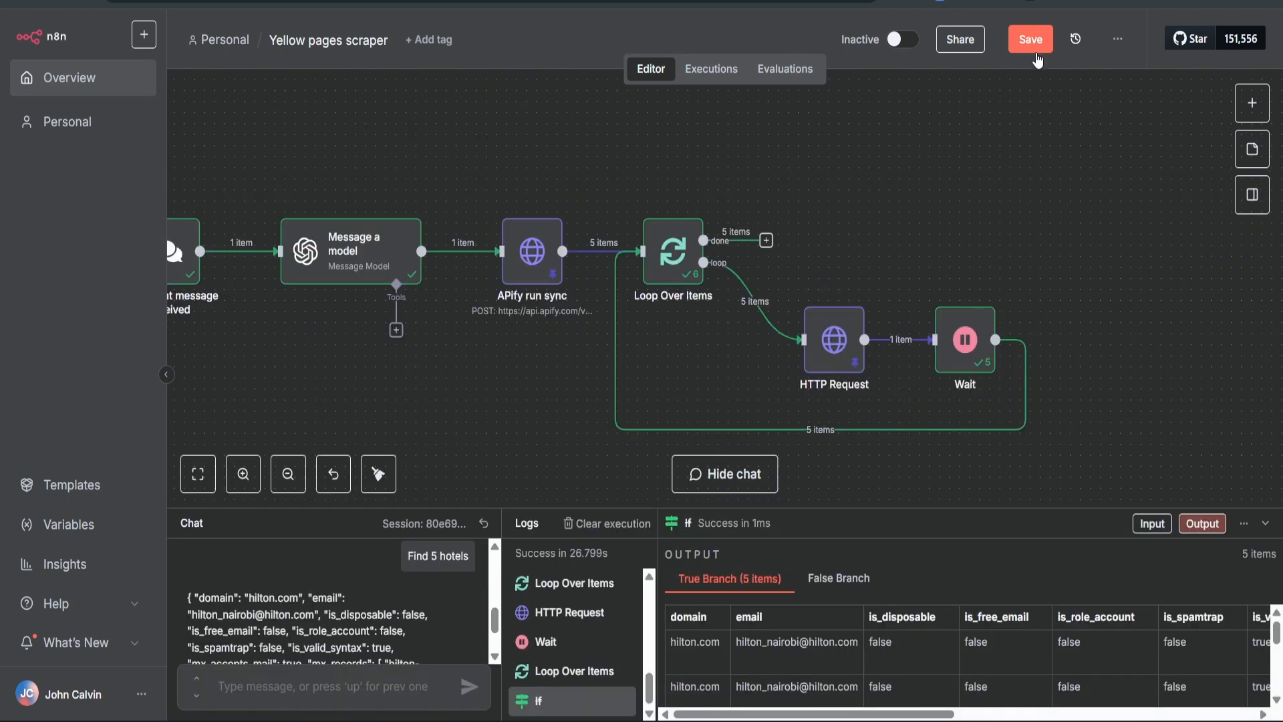
{"action": "left_click", "coordinate": [1036, 52]}
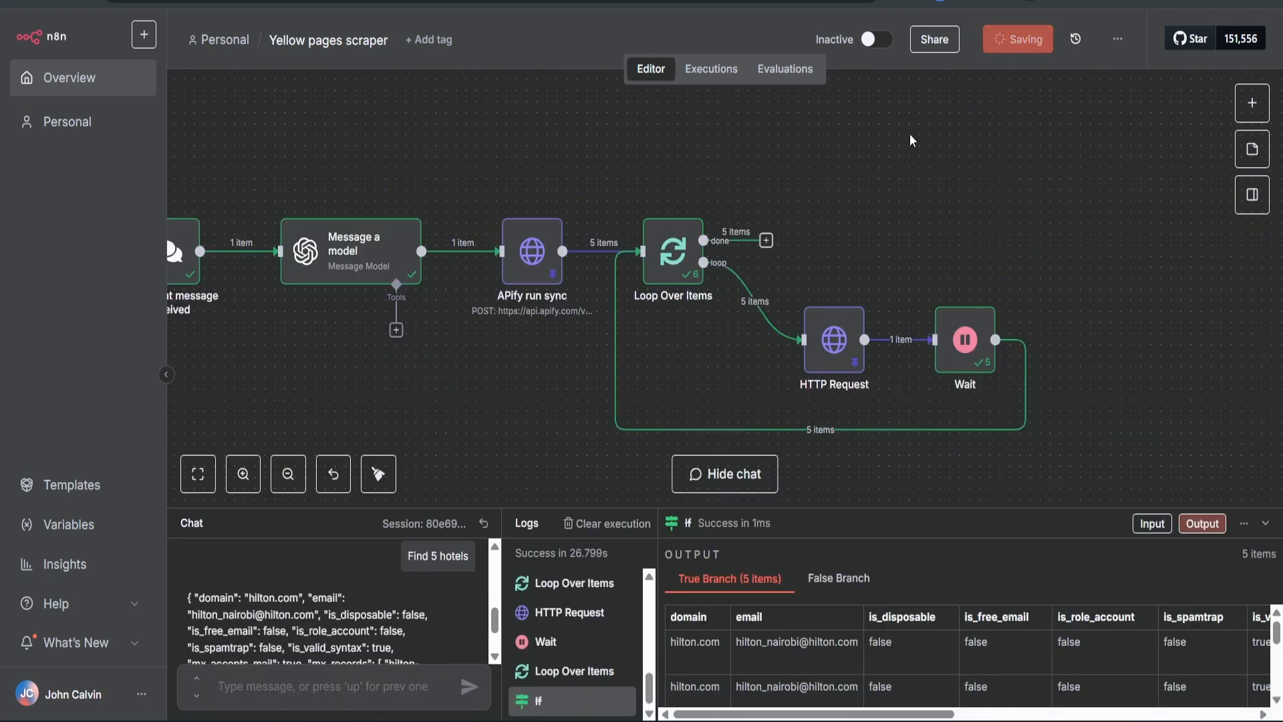
Step: Add an If node to the done output of Loop Over Items with the Boolean condition mx_accepts_mail is equal to true
{"action": "left_click", "coordinate": [767, 240]}
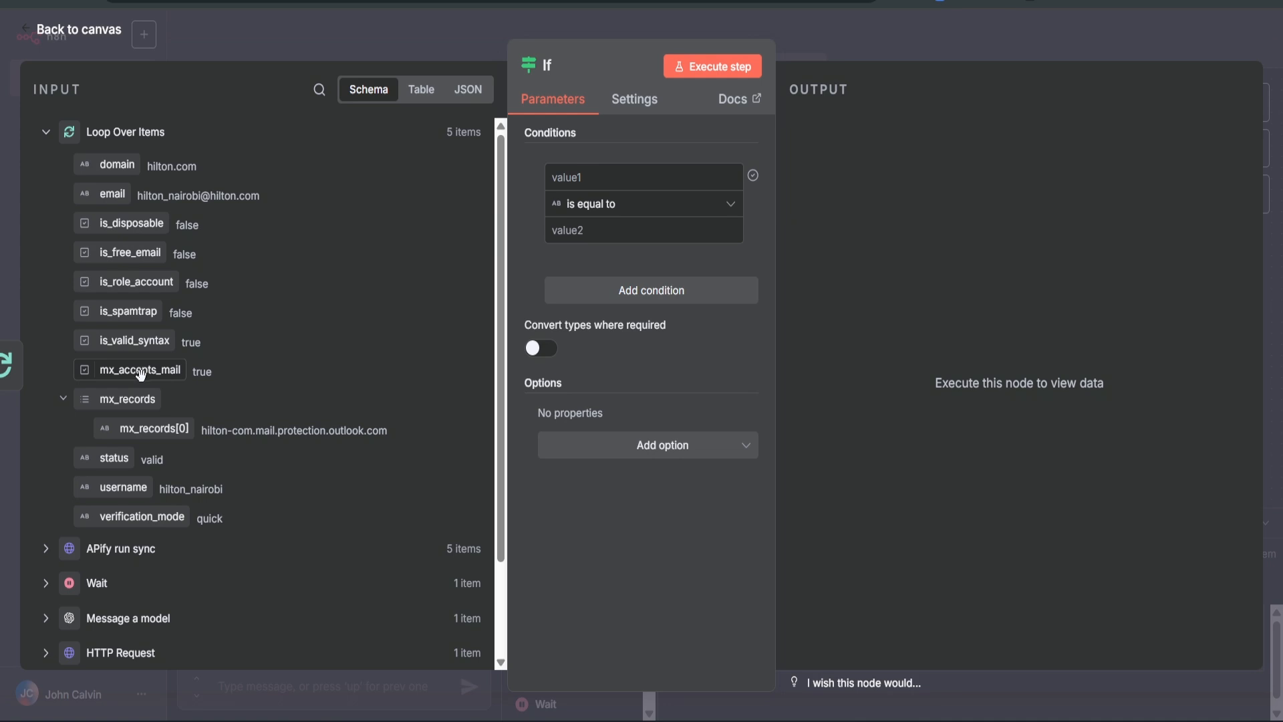
{"action": "left_click_drag", "start_coordinate": [117, 377], "coordinate": [591, 179]}
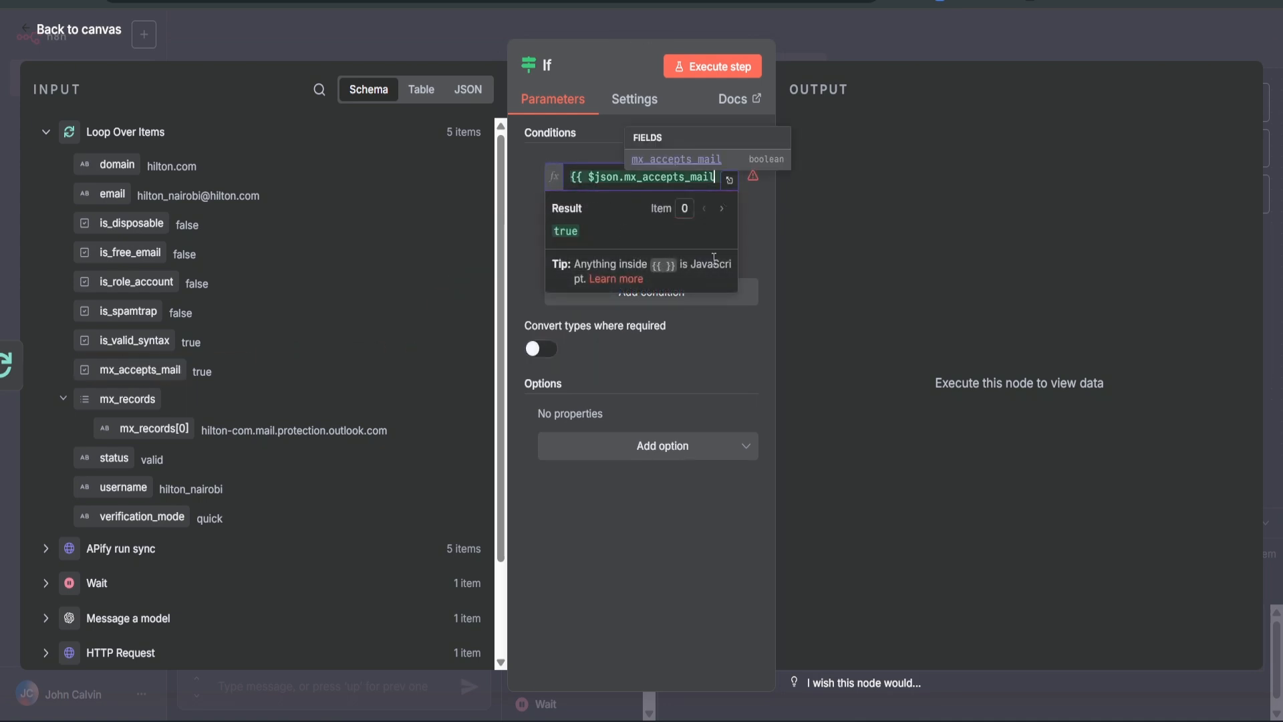
{"action": "left_click", "coordinate": [760, 219]}
{"action": "left_click", "coordinate": [718, 213]}
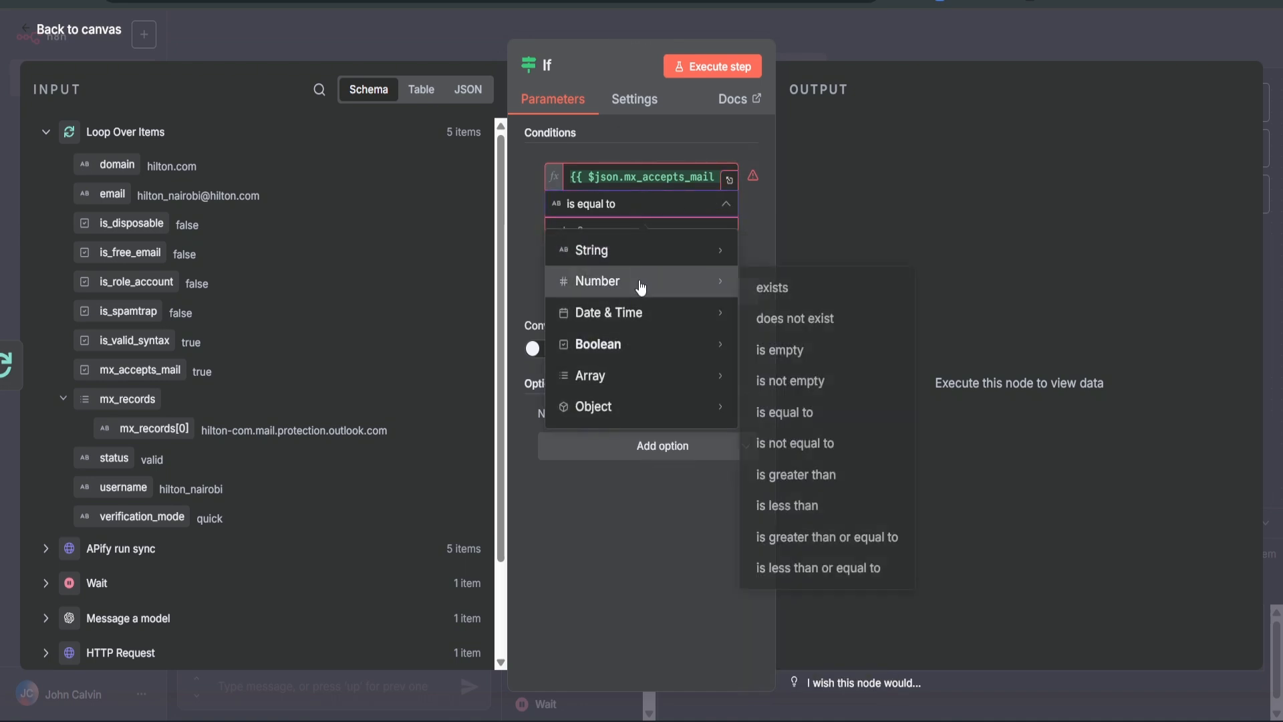
{"action": "mouse_move", "coordinate": [642, 343]}
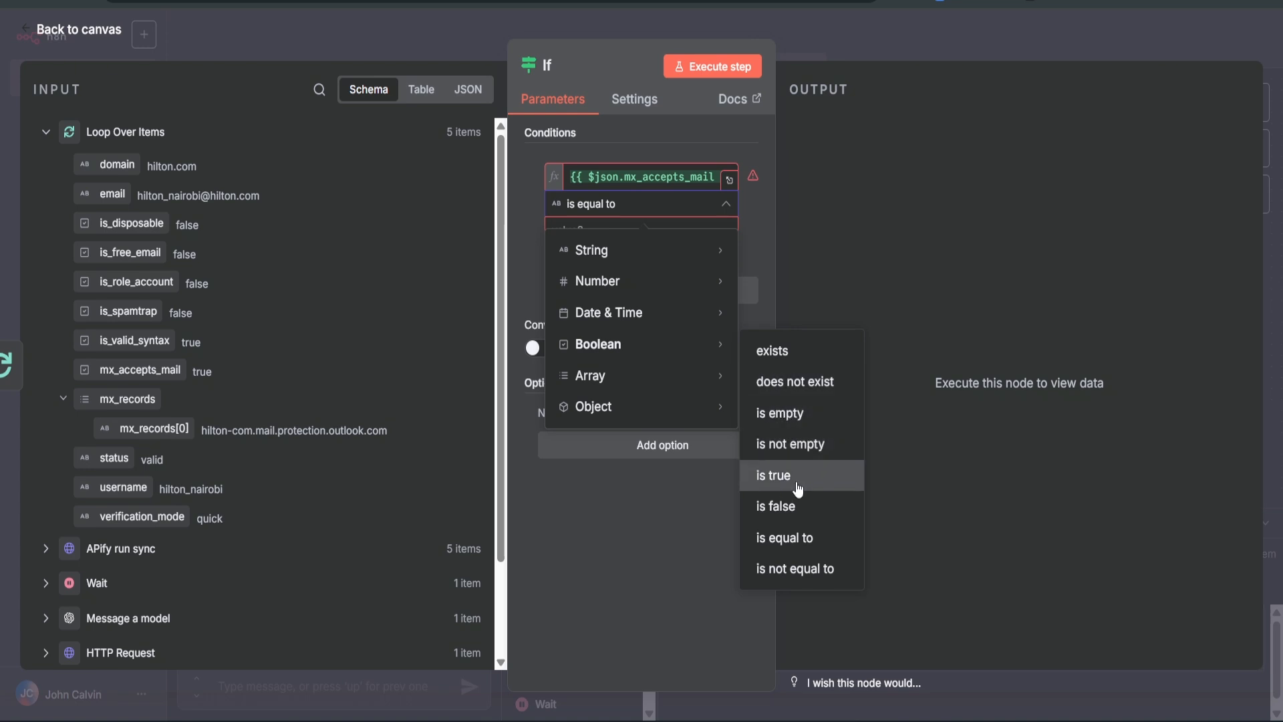
{"action": "left_click", "coordinate": [799, 541]}
{"action": "left_click", "coordinate": [611, 244]}
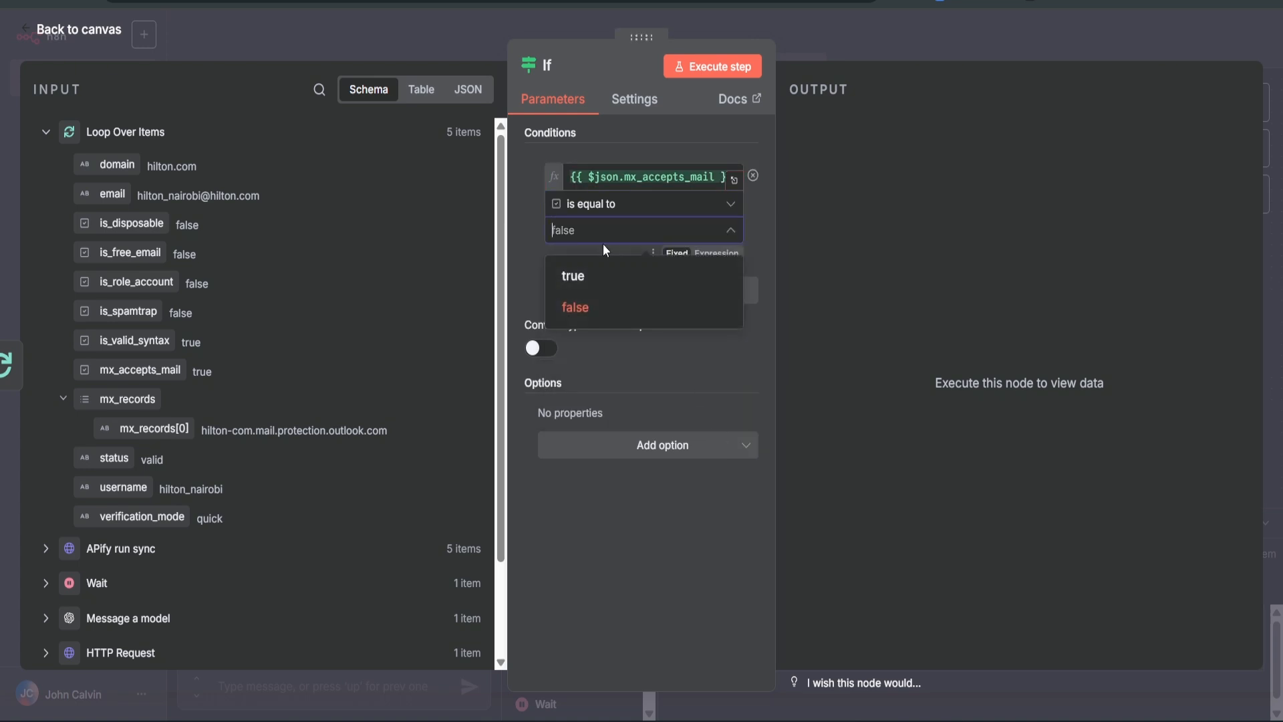
{"action": "left_click", "coordinate": [598, 276]}
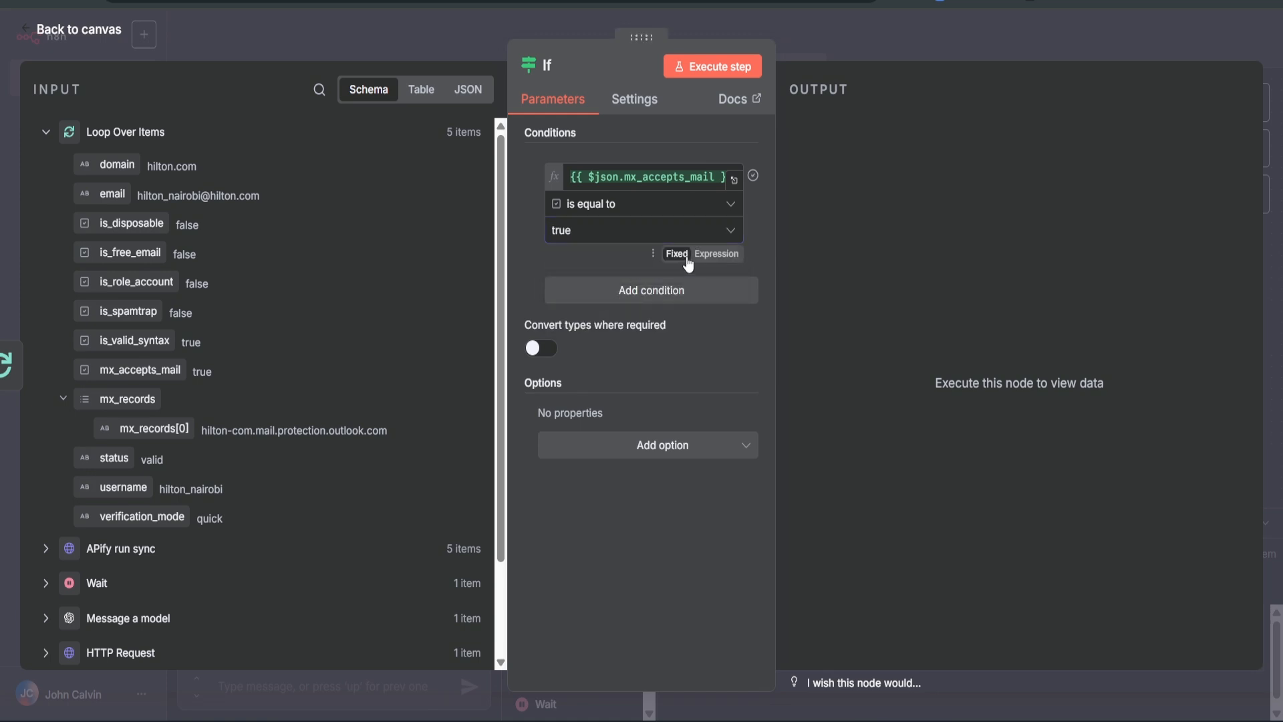
Step: Execute the If node and check the mx_accepts_mail column of its True Branch output in table view
{"action": "left_click", "coordinate": [725, 70]}
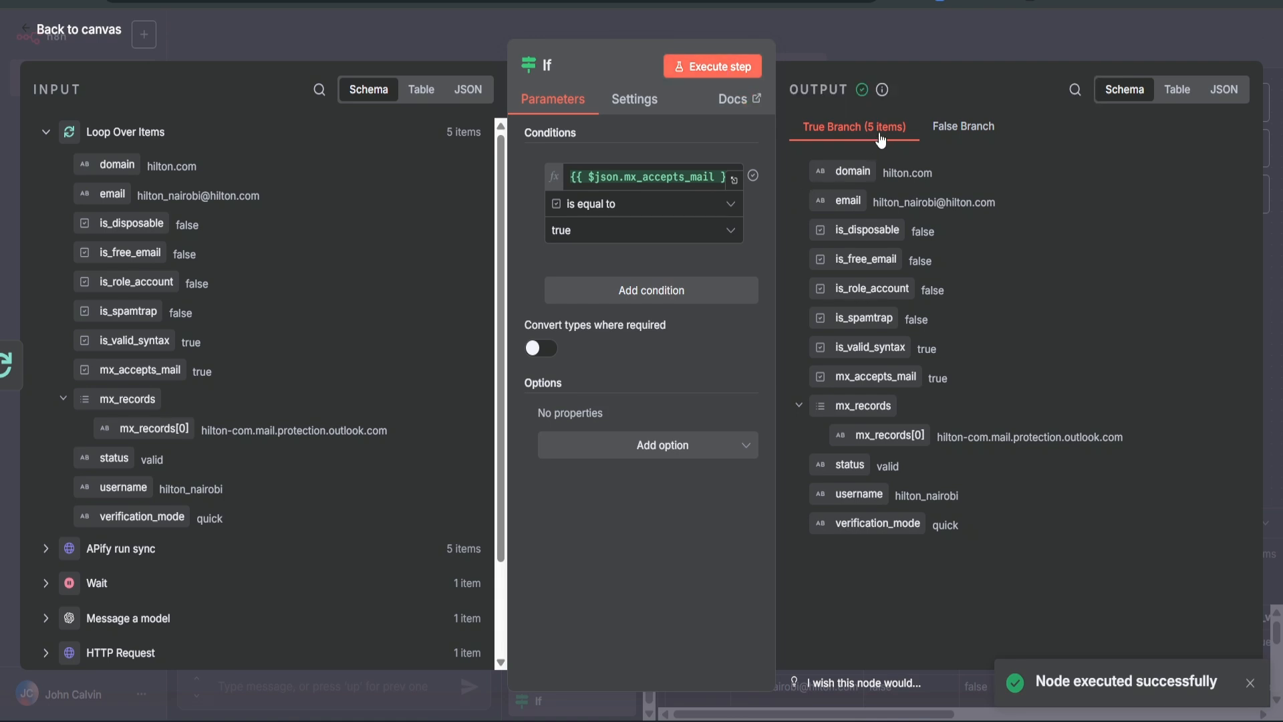
{"action": "left_click", "coordinate": [1175, 91]}
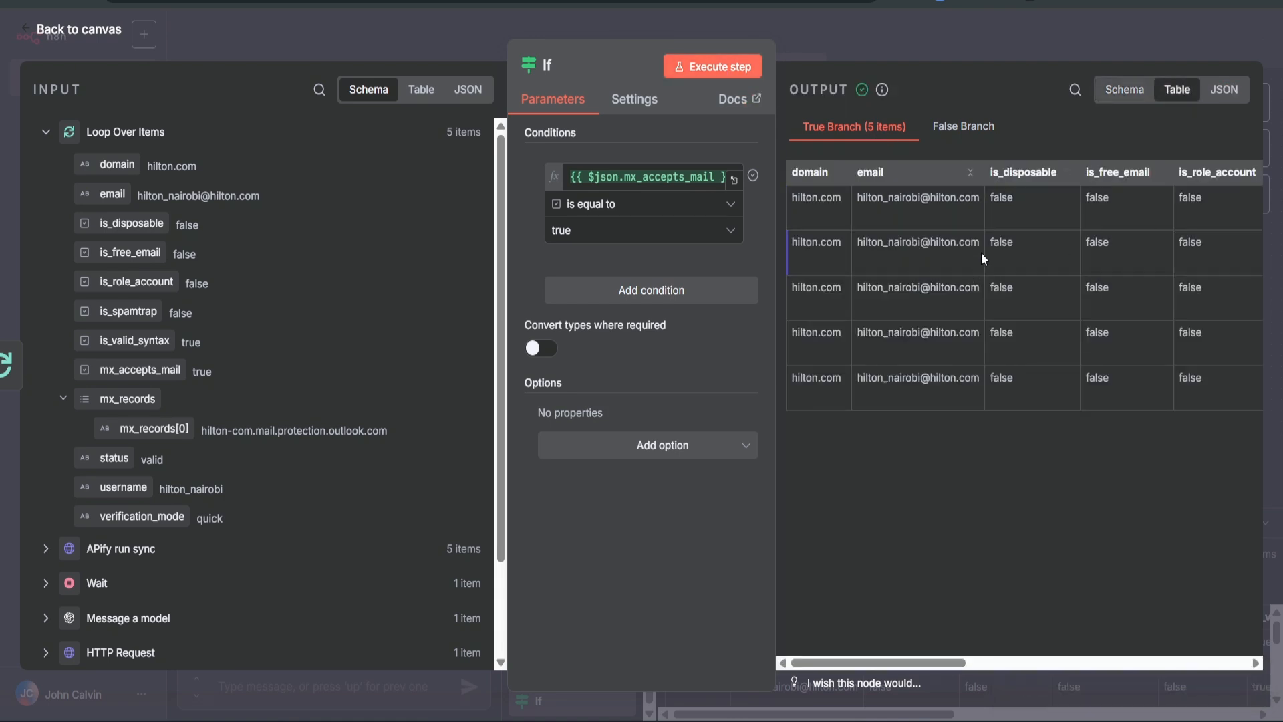
{"action": "left_click_drag", "start_coordinate": [902, 662], "coordinate": [1043, 663]}
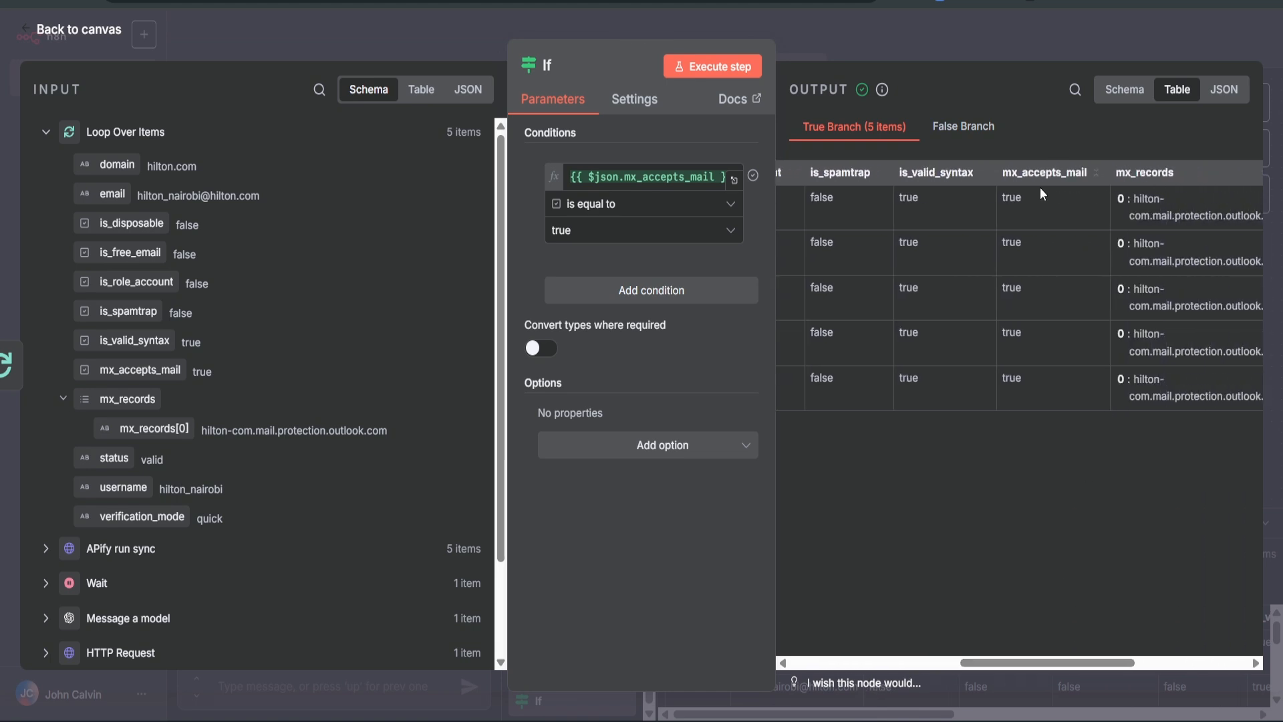
{"action": "left_click_drag", "start_coordinate": [1041, 193], "coordinate": [1048, 373]}
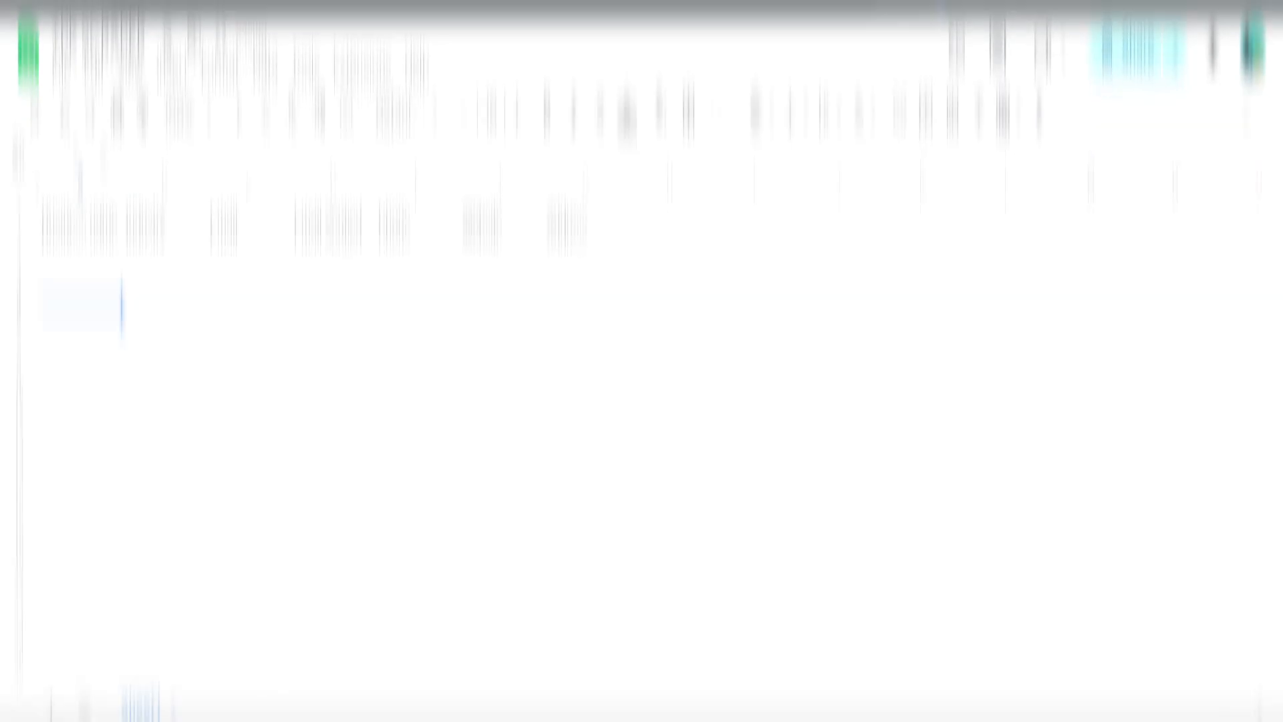
Step: Switch to the YPK SCRAPER spreadsheet in Google Sheets and review the row 1 headers from Business name to Address
{"action": "left_click", "coordinate": [107, 190]}
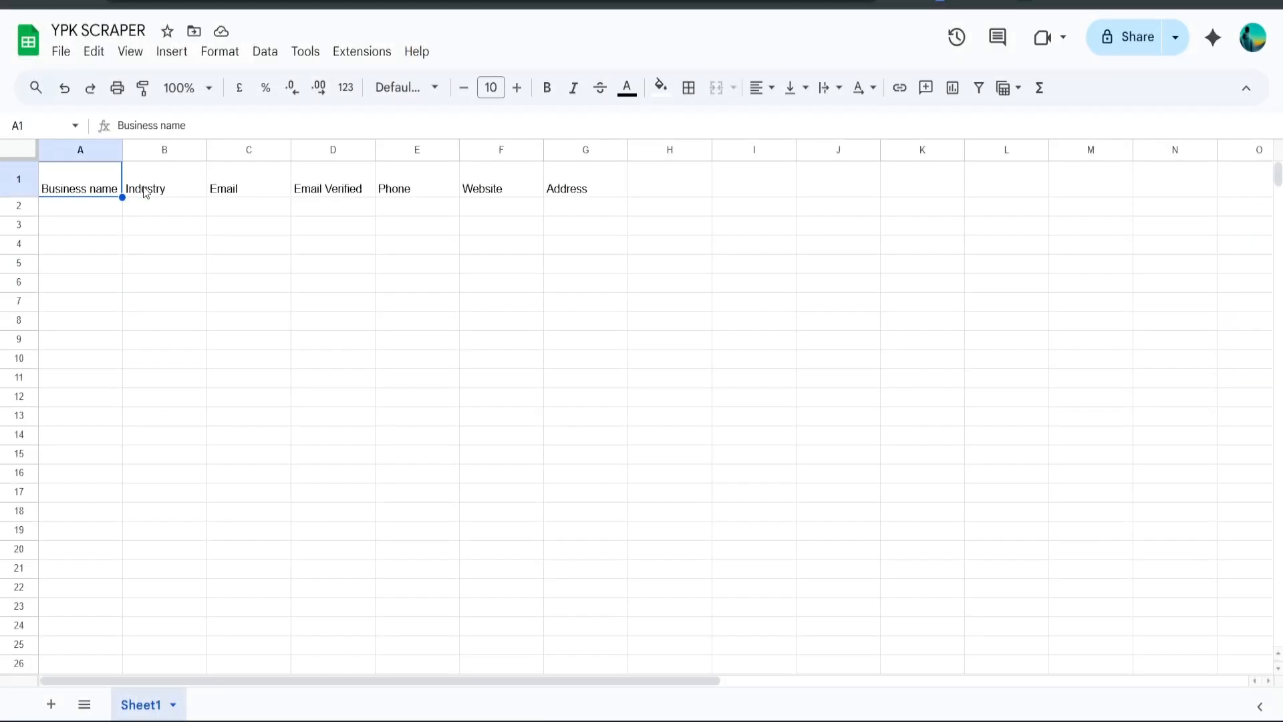
{"action": "left_click", "coordinate": [181, 186]}
{"action": "left_click", "coordinate": [239, 190]}
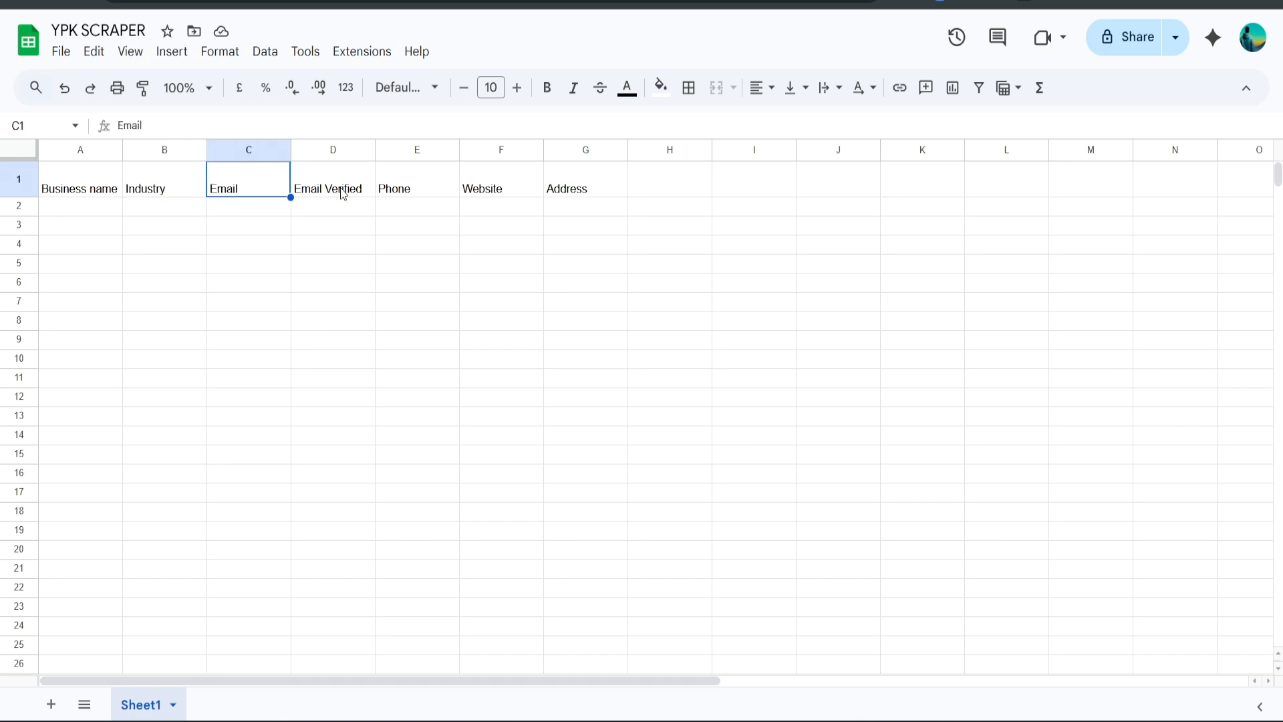
{"action": "left_click", "coordinate": [361, 192]}
{"action": "left_click", "coordinate": [417, 193]}
{"action": "left_click", "coordinate": [516, 191]}
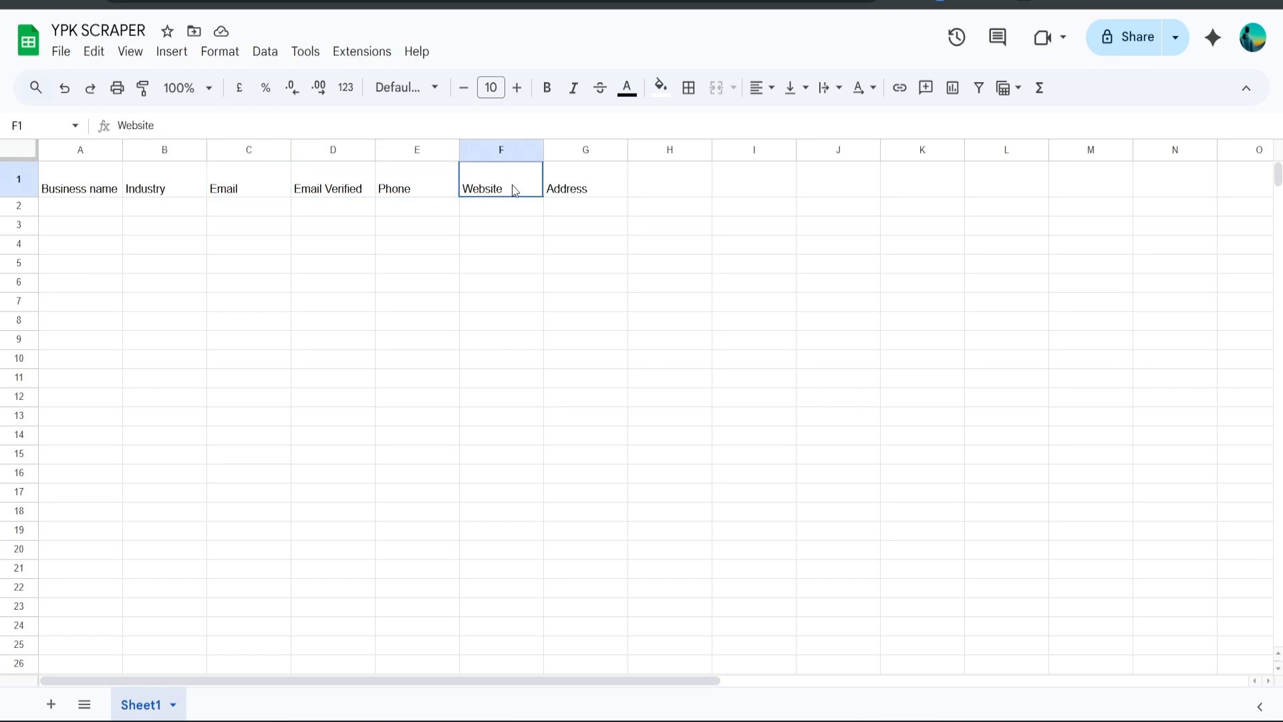
{"action": "left_click", "coordinate": [569, 193]}
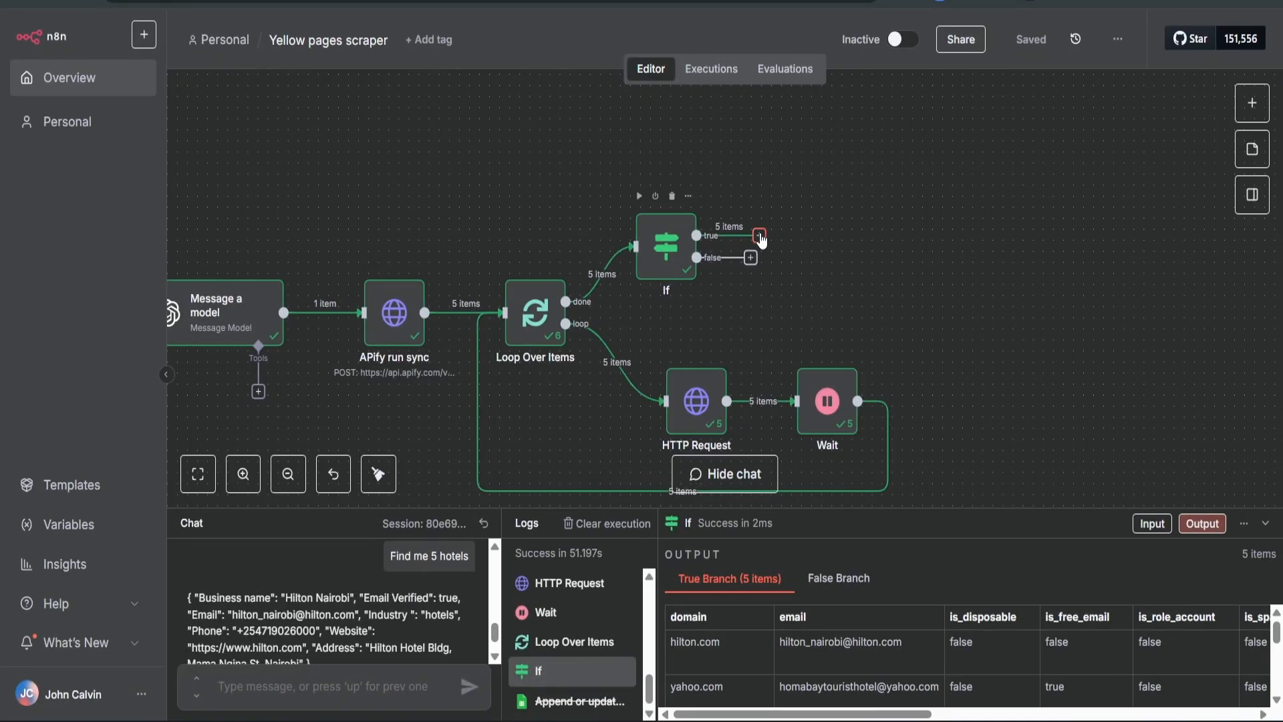
Step: Back in n8n, add a Google Sheets Append or update row in sheet node to the If node's true output
{"action": "left_click", "coordinate": [759, 235]}
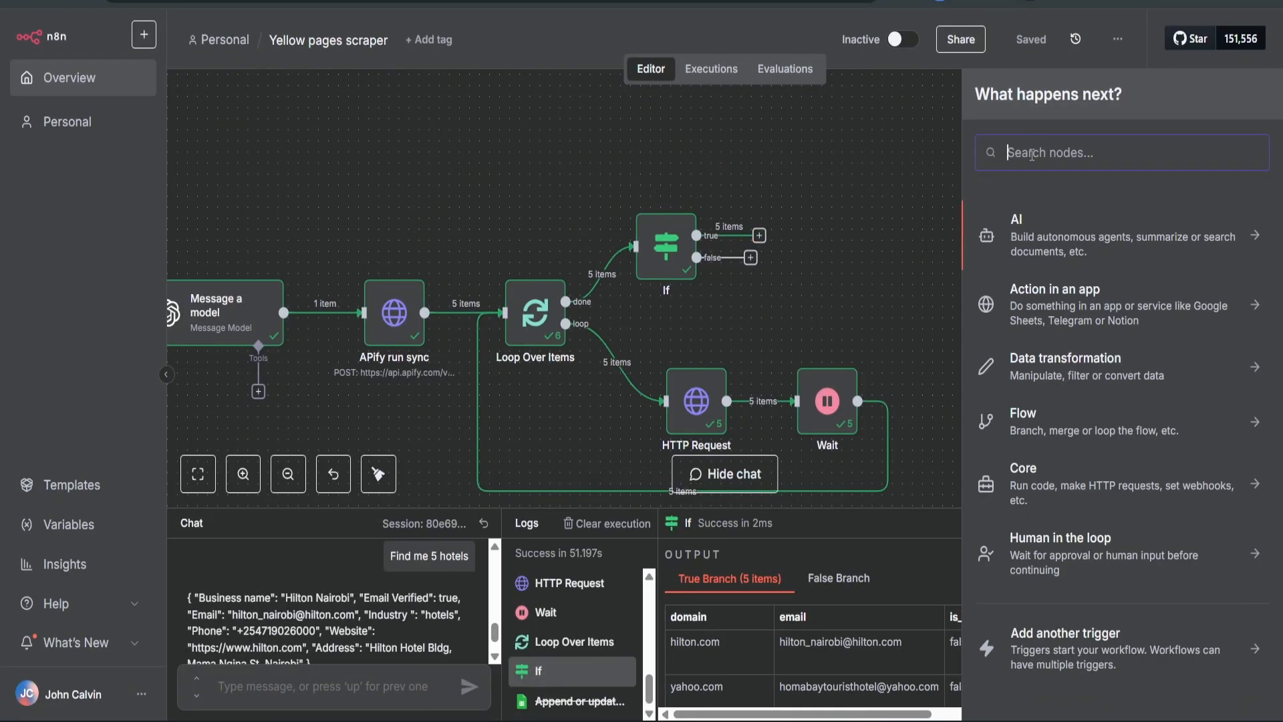
{"action": "type", "text": "sheet"}
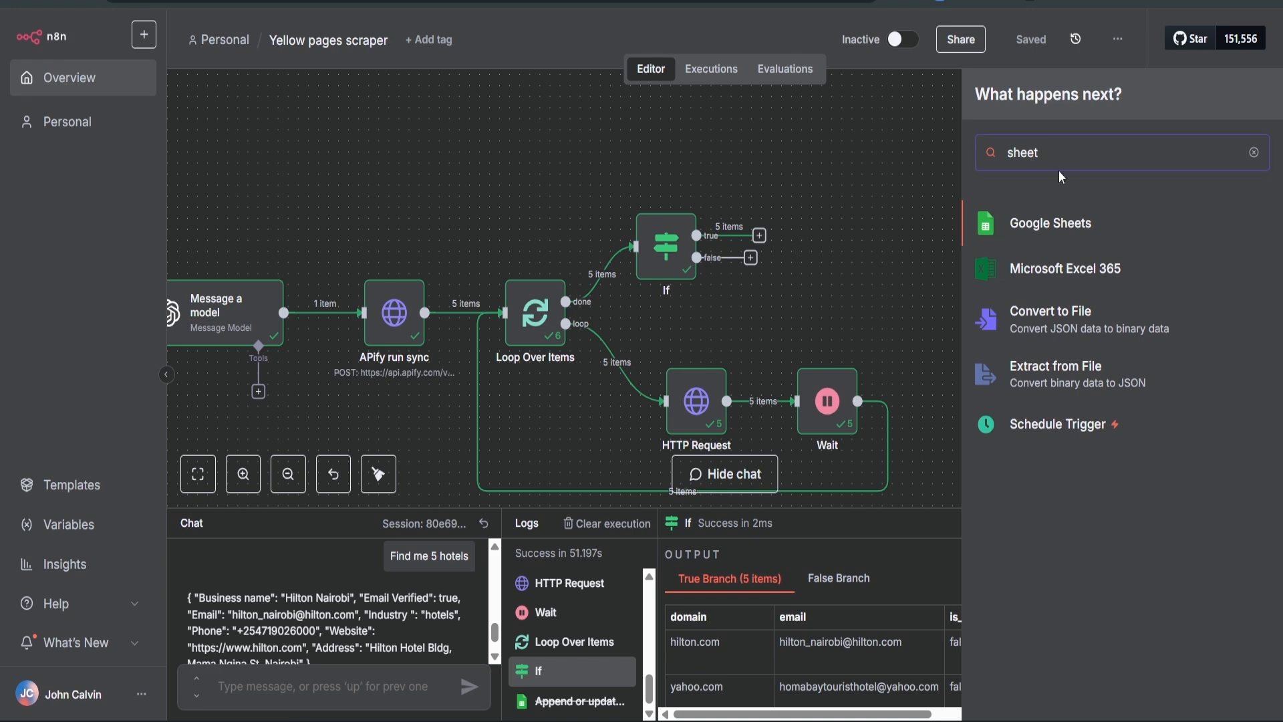
{"action": "left_click", "coordinate": [1060, 221]}
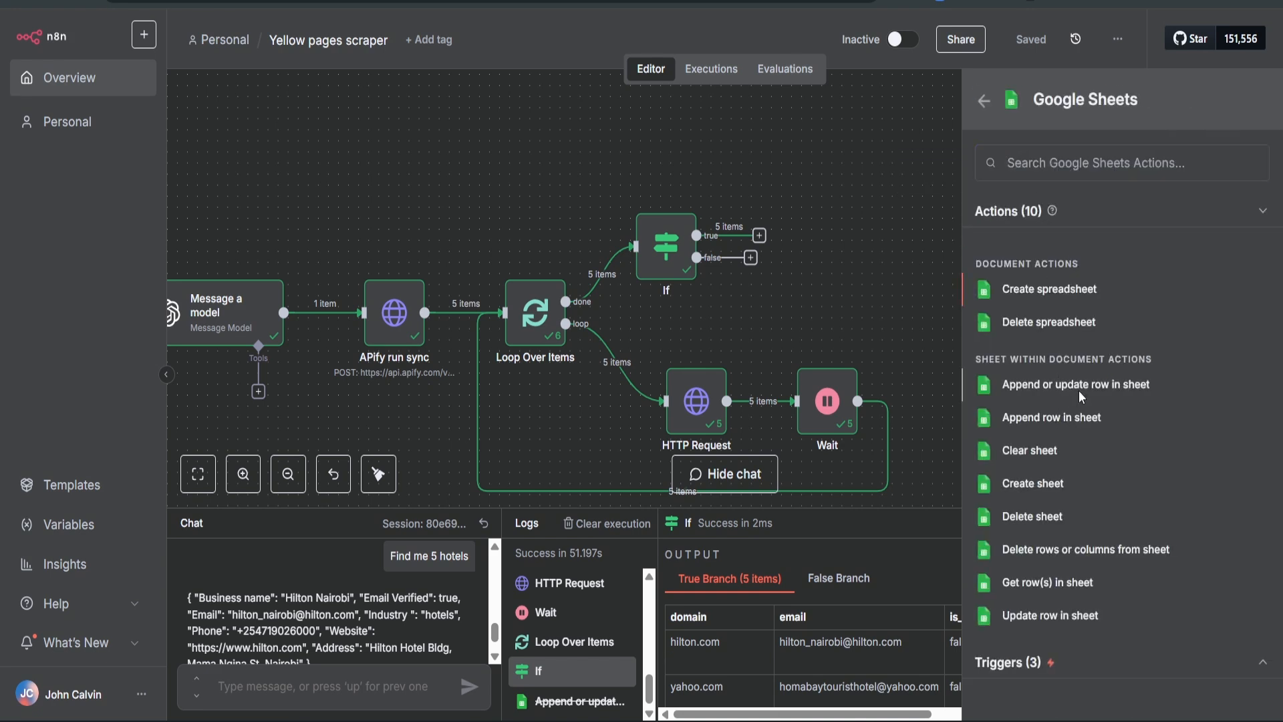
{"action": "left_click", "coordinate": [1081, 394]}
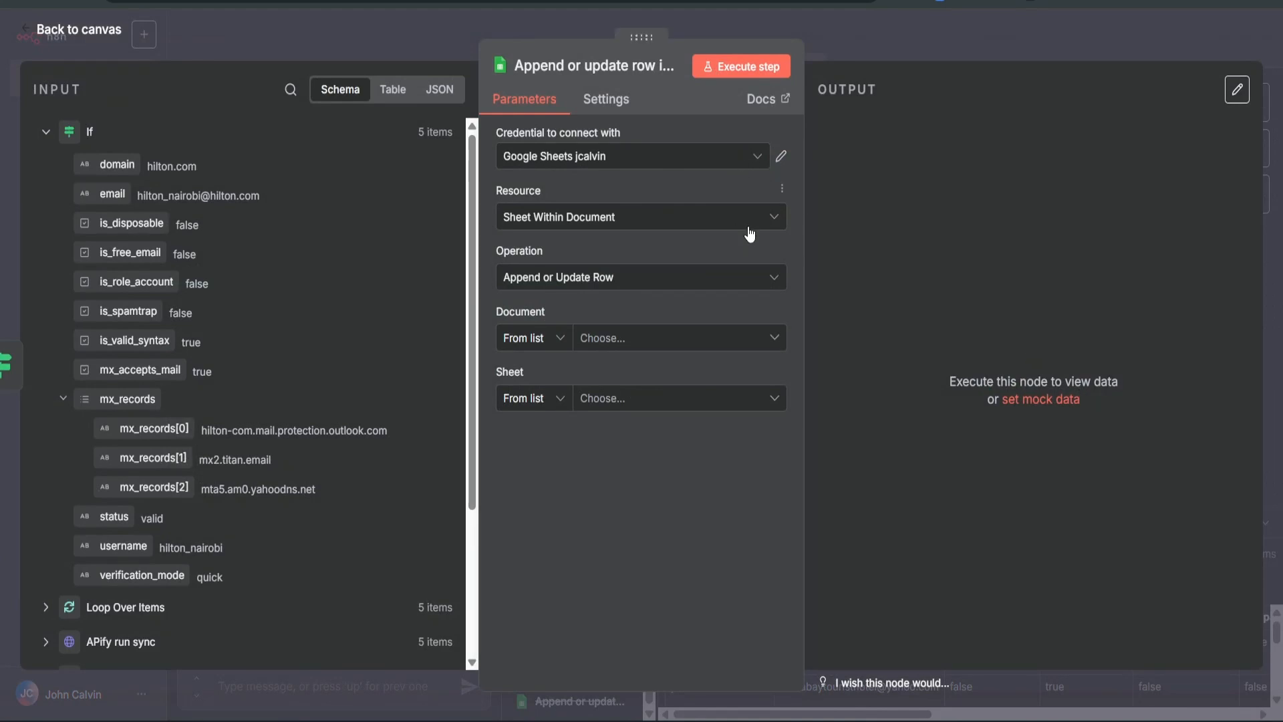
Step: Point the Google Sheets node to the YPK SCRAPER document and Sheet1, with Business name as the column to match on
{"action": "left_click", "coordinate": [722, 339]}
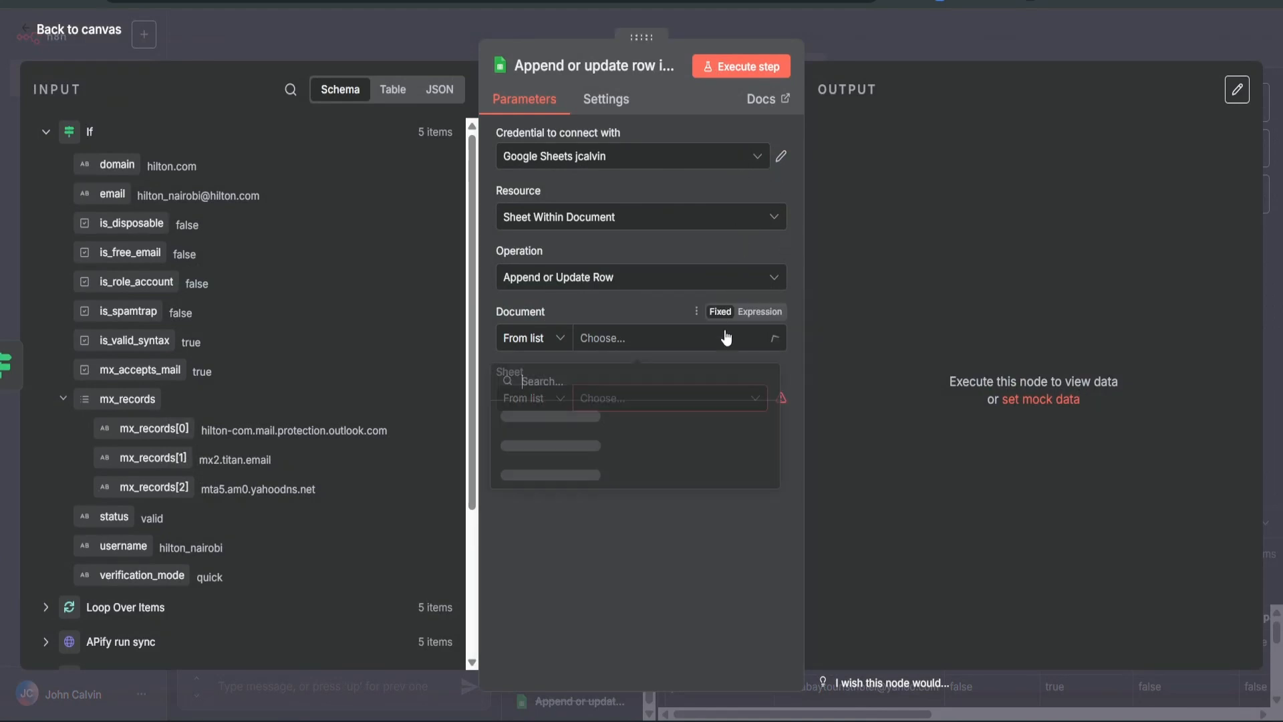
{"action": "left_click", "coordinate": [640, 416]}
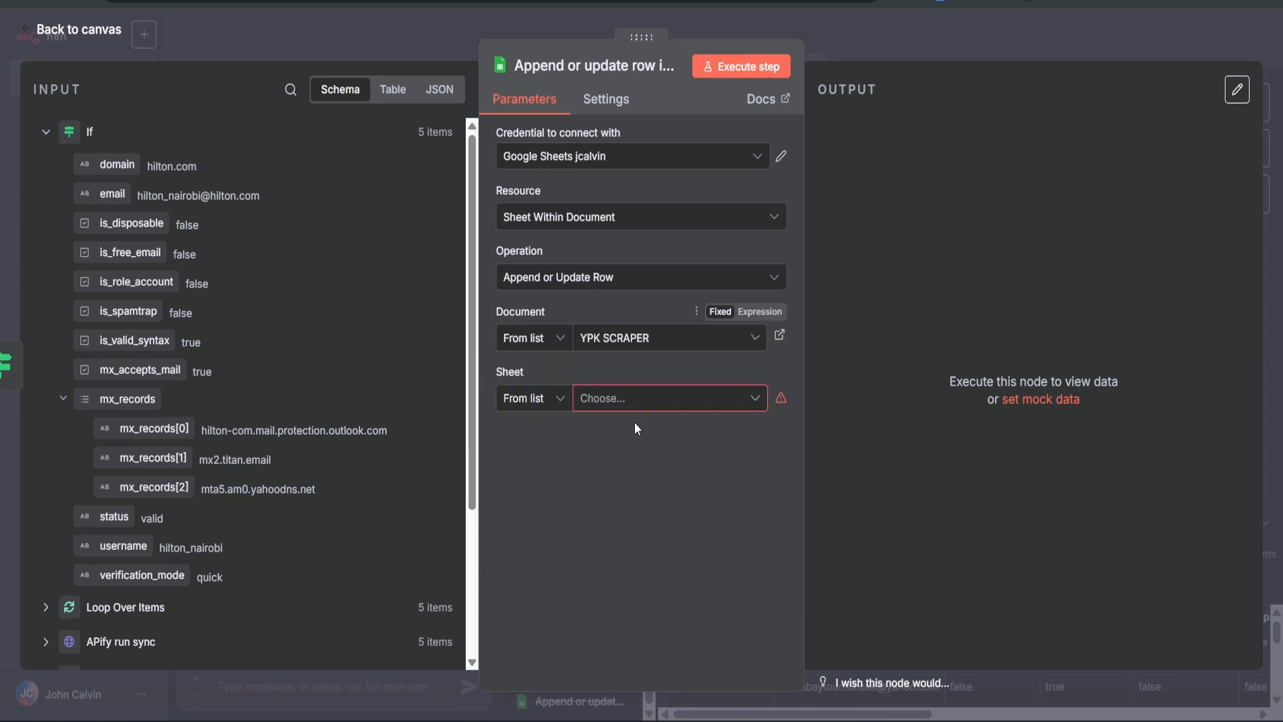
{"action": "left_click", "coordinate": [695, 405]}
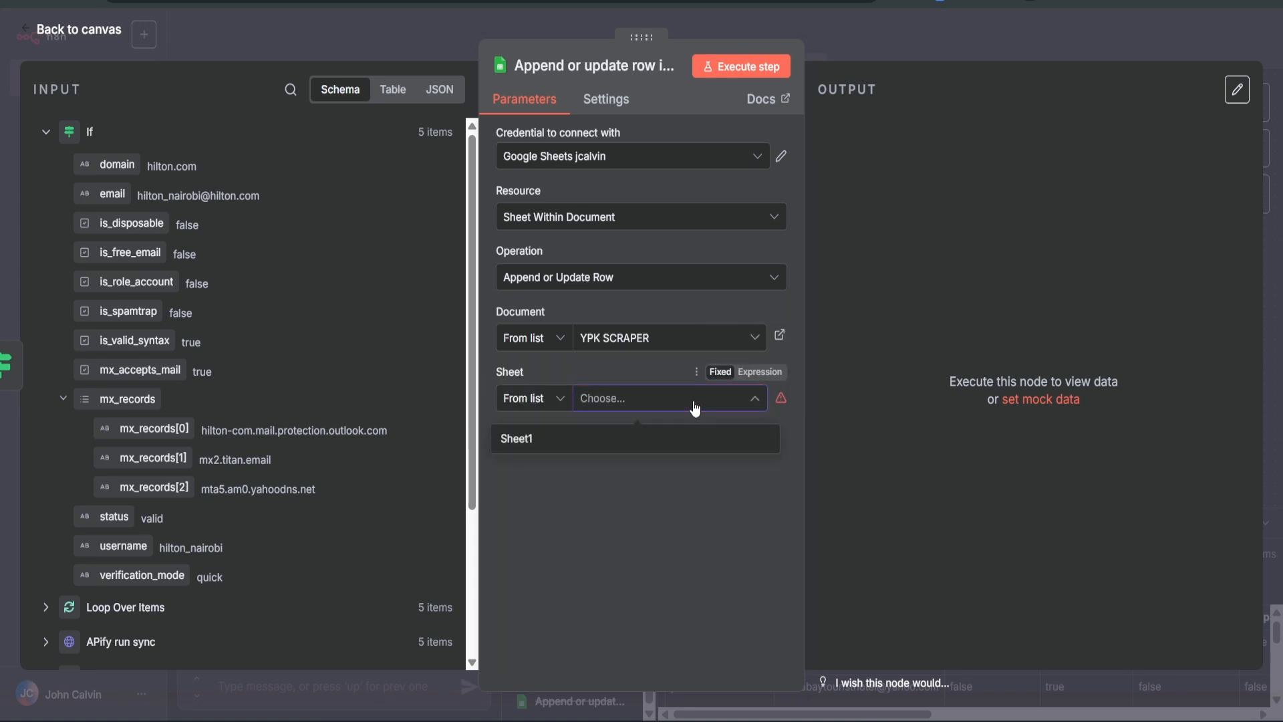
{"action": "left_click", "coordinate": [676, 441]}
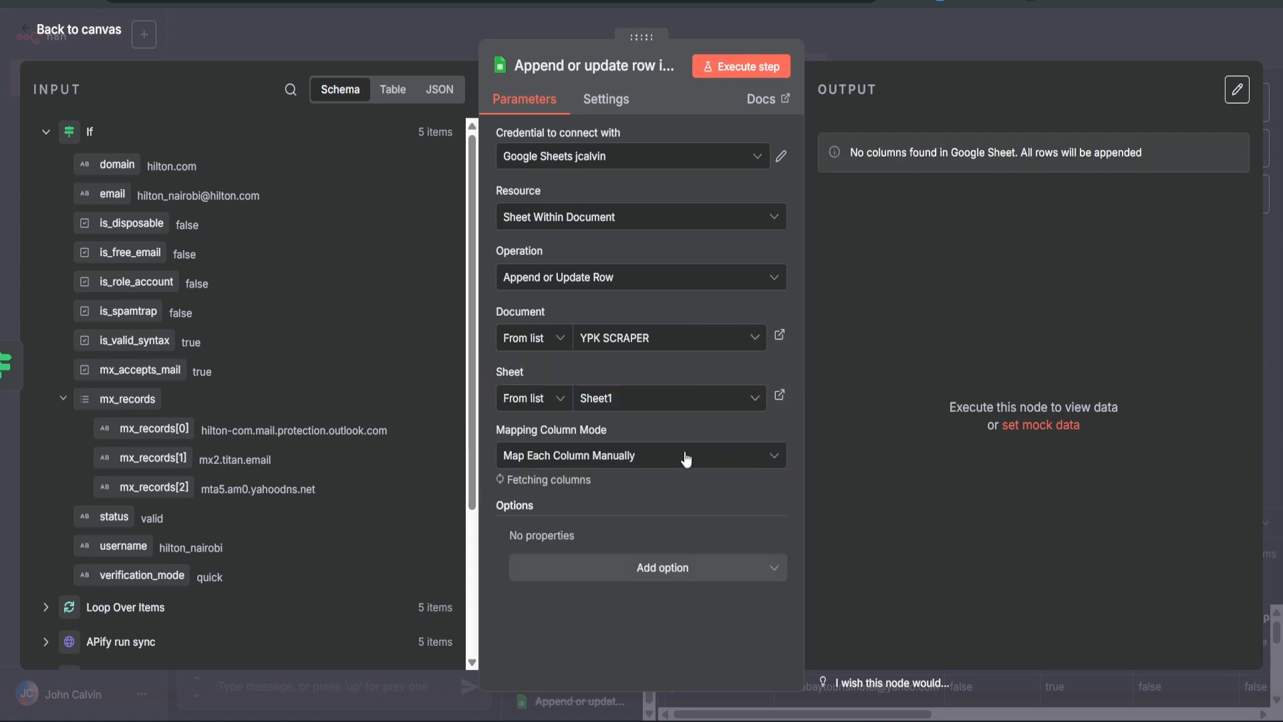
{"action": "scroll", "coordinate": [687, 463], "scroll_direction": "down", "scroll_amount": 3}
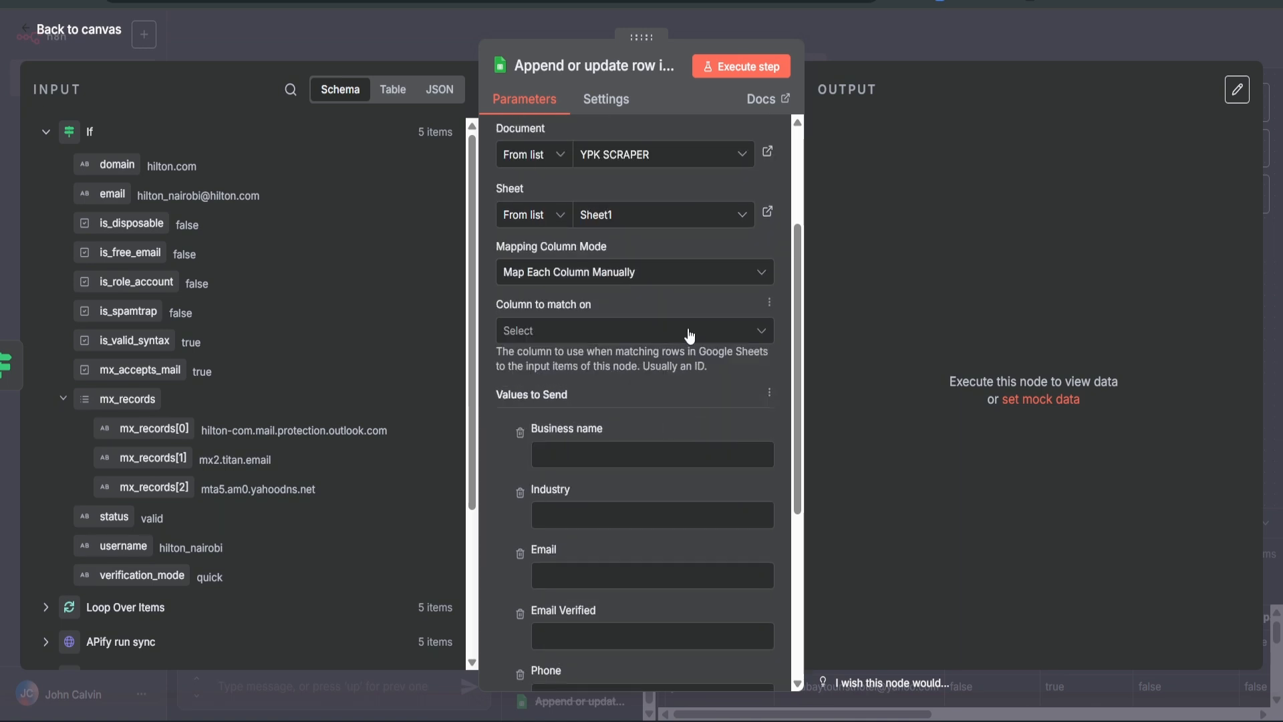
{"action": "left_click", "coordinate": [713, 333]}
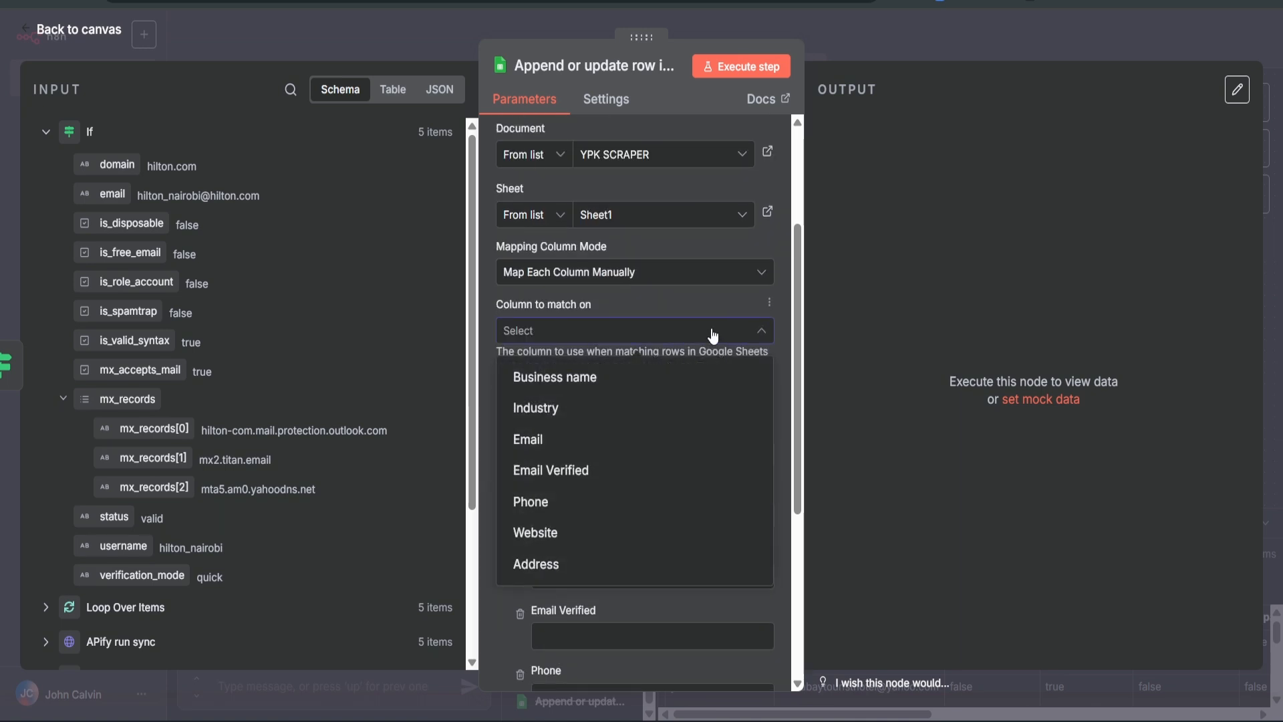
{"action": "left_click", "coordinate": [616, 378]}
Step: Map the Business name value to the name field from the APify run sync node
{"action": "scroll", "coordinate": [654, 333], "scroll_direction": "down", "scroll_amount": 3}
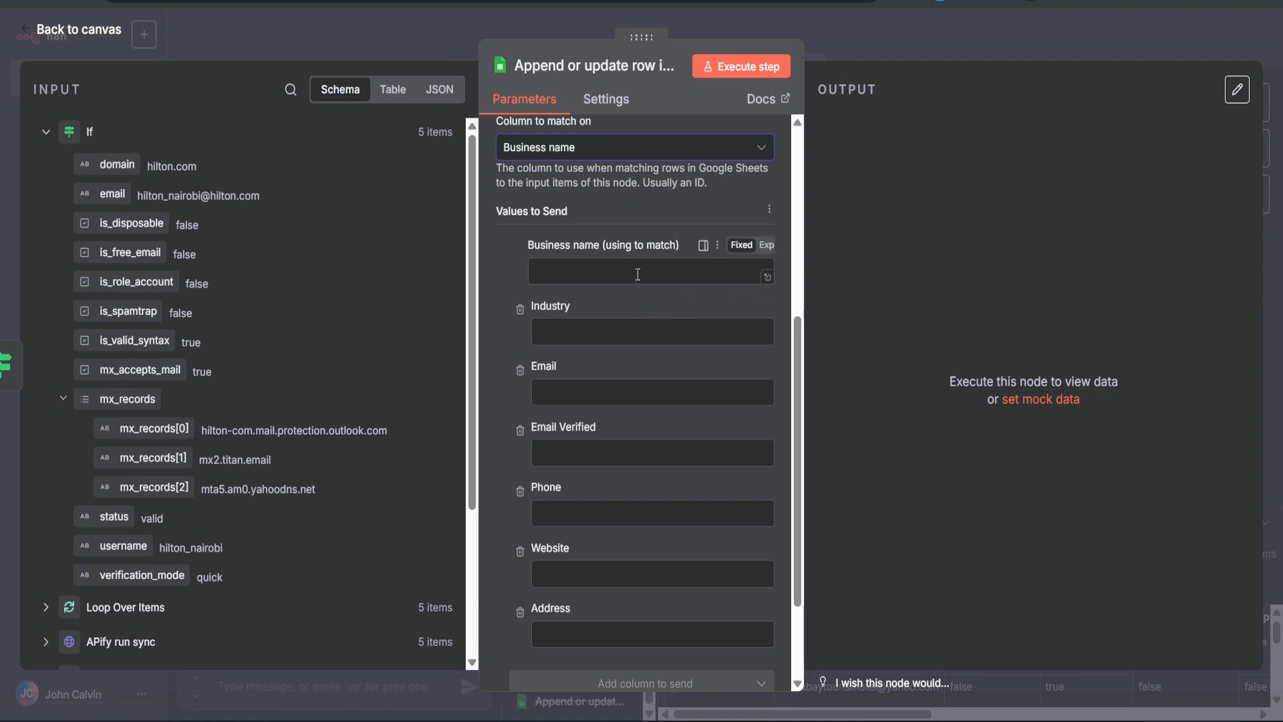
{"action": "scroll", "coordinate": [231, 267], "scroll_direction": "down", "scroll_amount": 3}
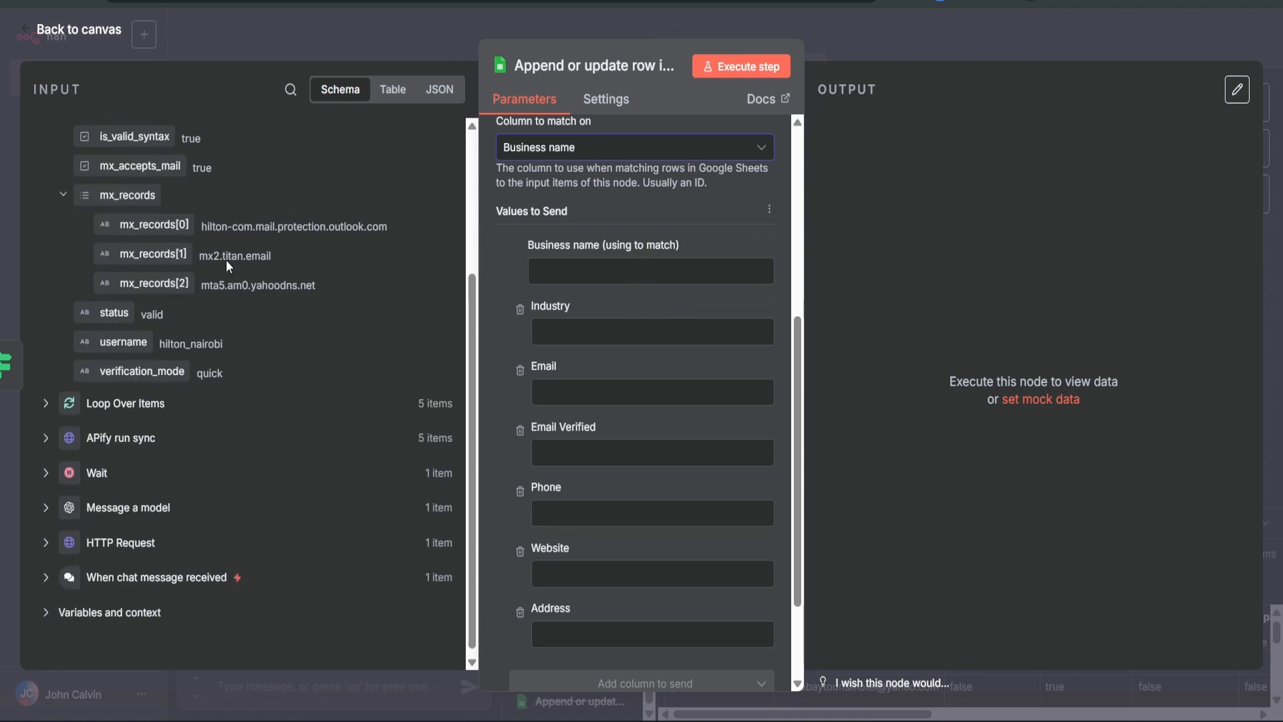
{"action": "left_click", "coordinate": [54, 433]}
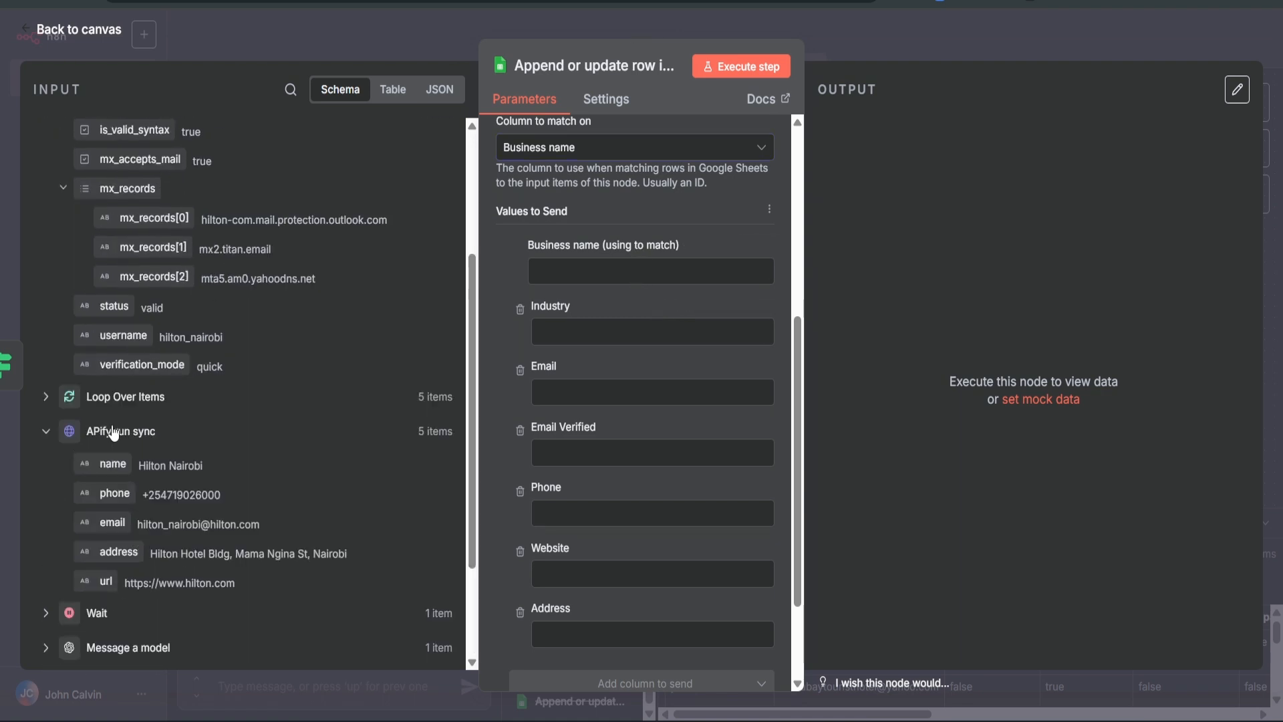
{"action": "scroll", "coordinate": [112, 433], "scroll_direction": "down", "scroll_amount": 1}
{"action": "left_click_drag", "start_coordinate": [111, 373], "coordinate": [548, 274]}
{"action": "scroll", "coordinate": [172, 392], "scroll_direction": "down", "scroll_amount": 1}
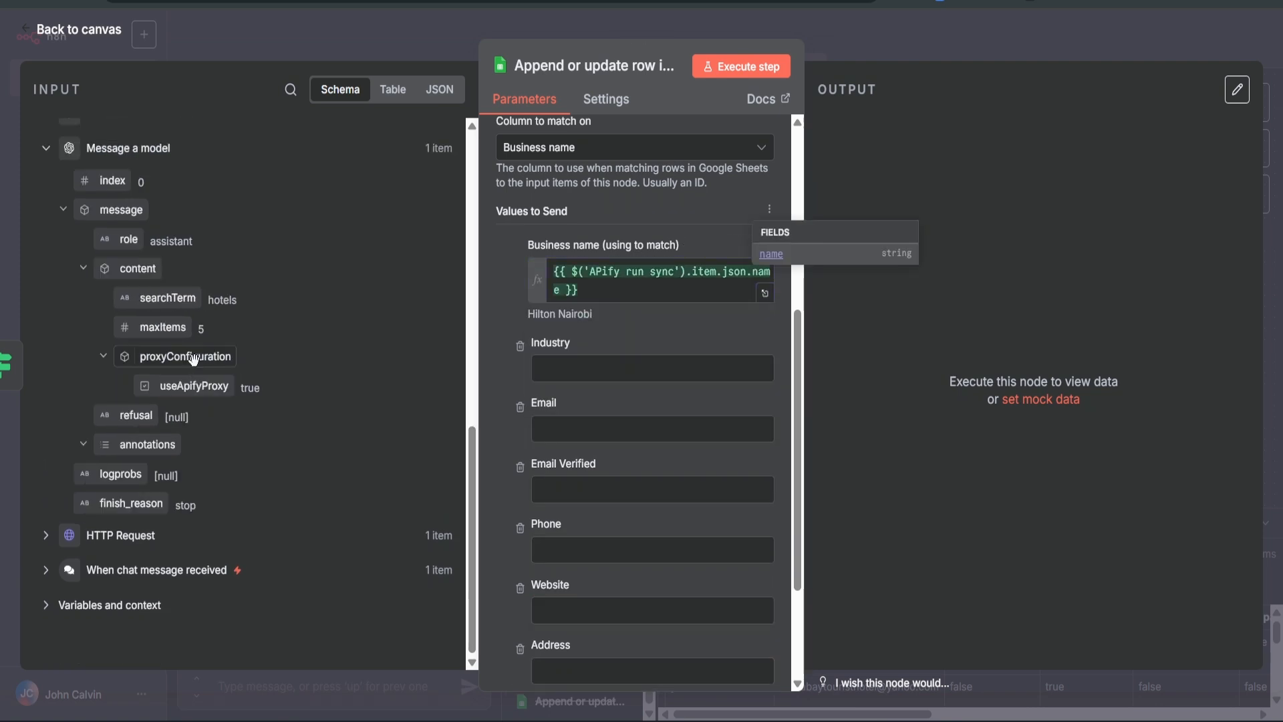
Step: Map the Industry value to the searchTerm field from the Message a model node's content
{"action": "scroll", "coordinate": [193, 362], "scroll_direction": "up", "scroll_amount": 1}
{"action": "left_click_drag", "start_coordinate": [191, 385], "coordinate": [561, 369]}
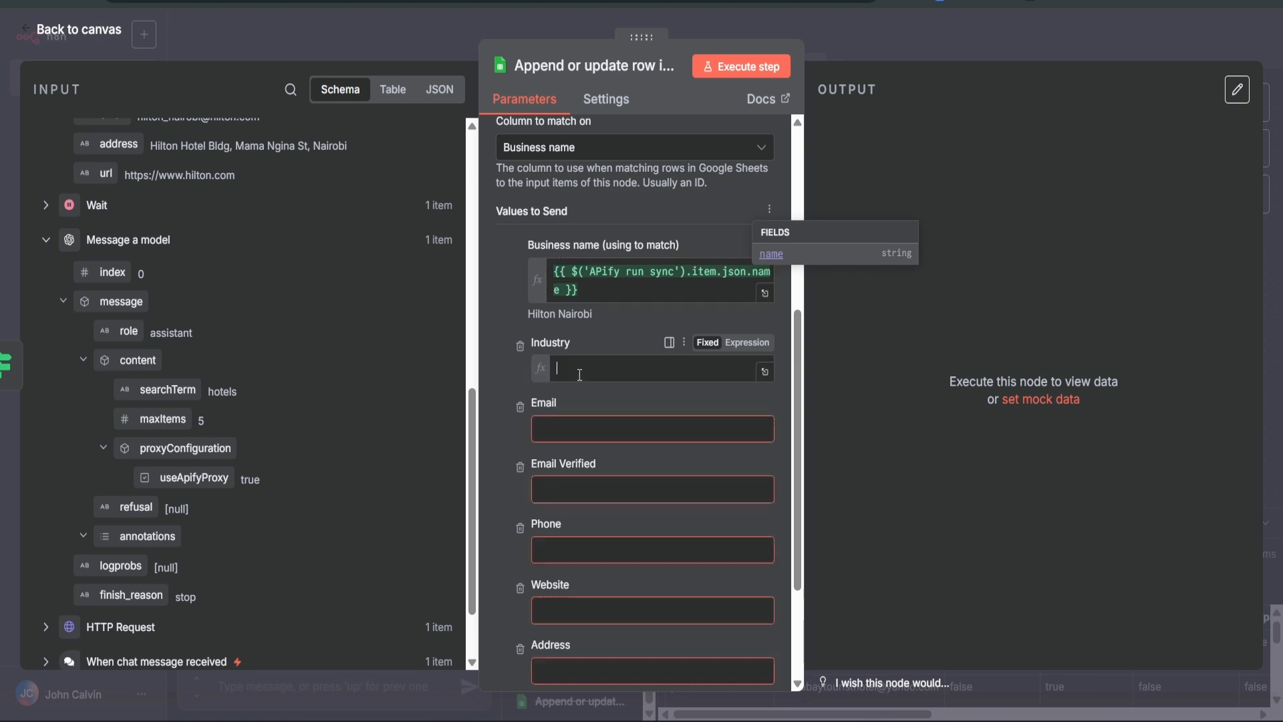
{"action": "left_click", "coordinate": [516, 396]}
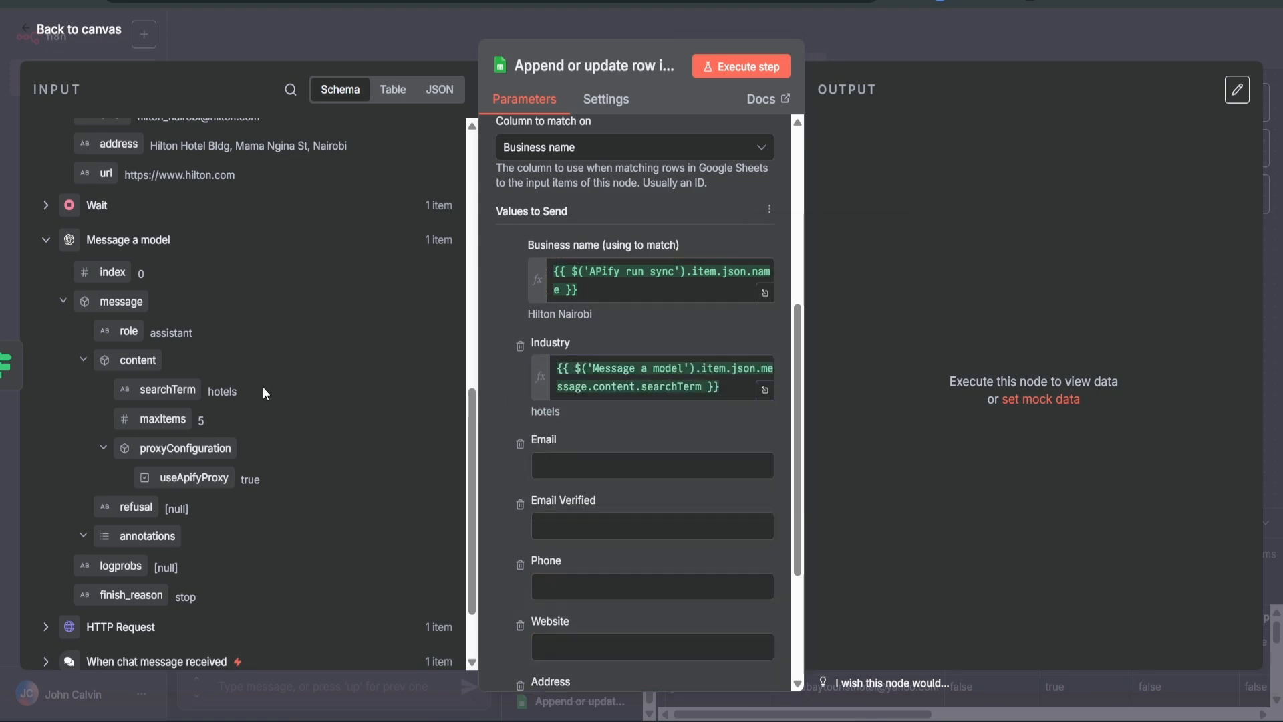
Step: Map the Email value to the If node's email field and Email Verified to its mx_accepts_mail field
{"action": "scroll", "coordinate": [263, 386], "scroll_direction": "up", "scroll_amount": 10}
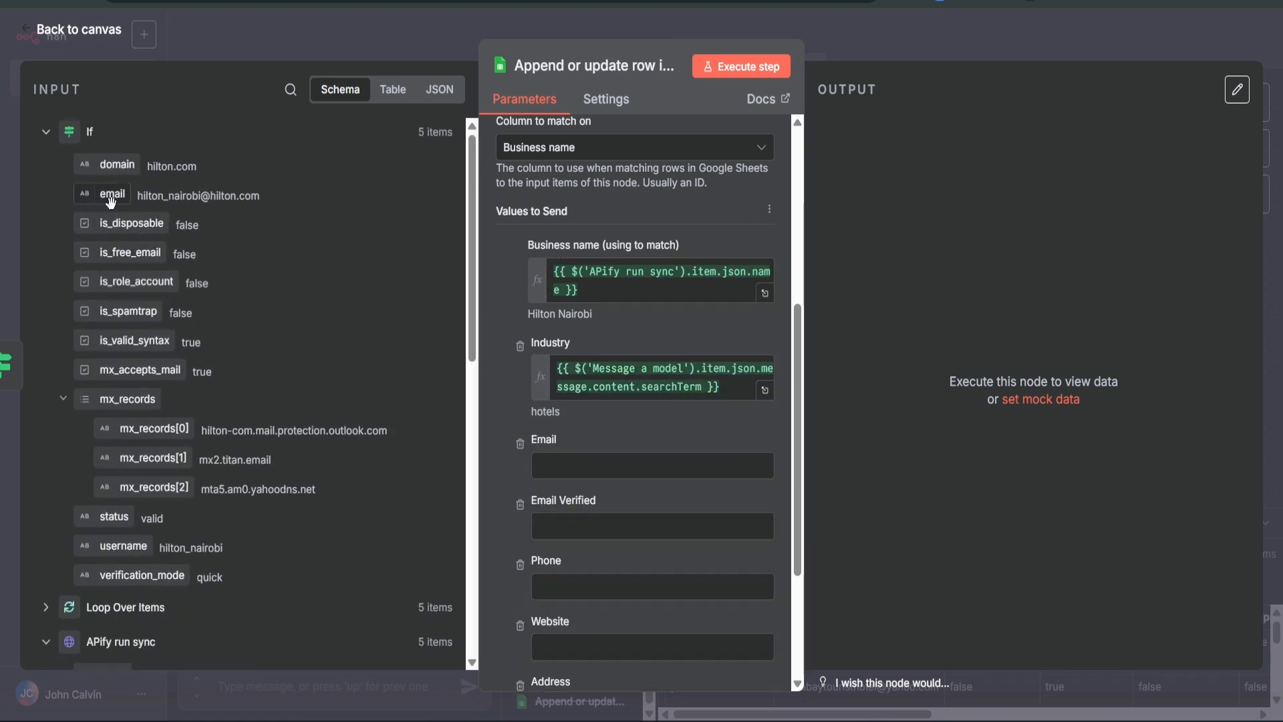
{"action": "left_click_drag", "start_coordinate": [111, 201], "coordinate": [546, 461]}
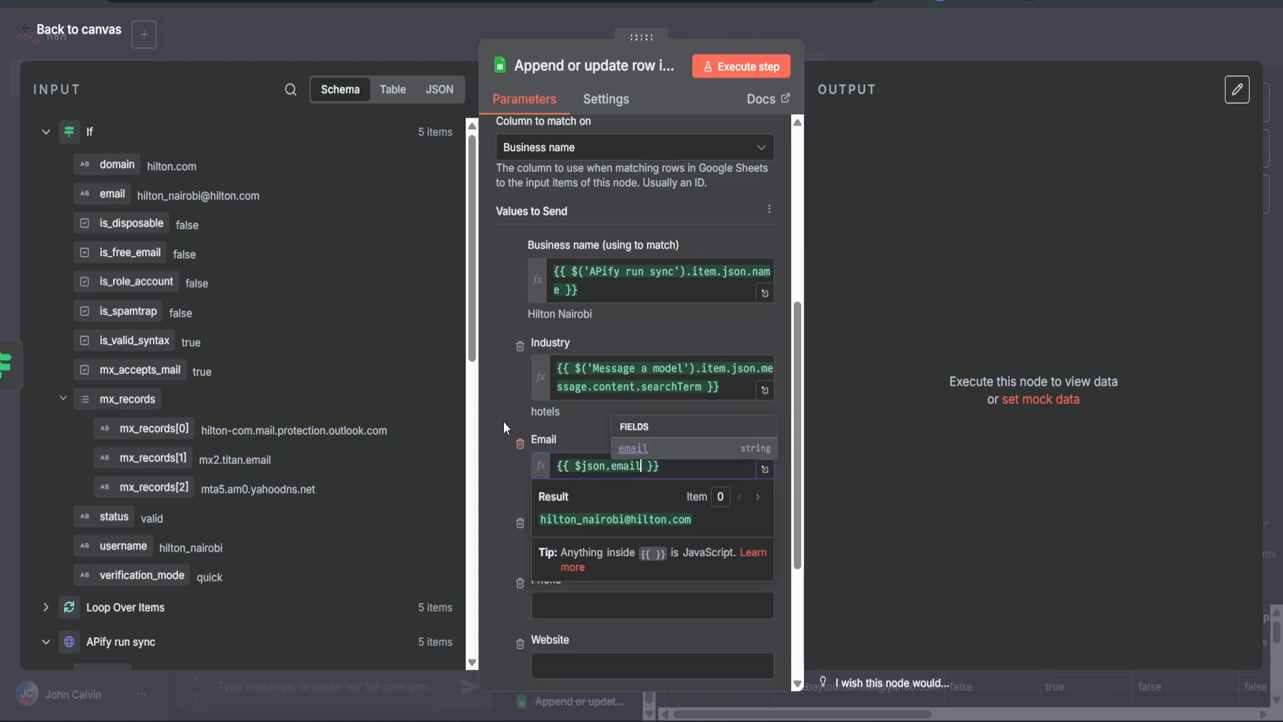
{"action": "left_click", "coordinate": [499, 402]}
{"action": "scroll", "coordinate": [499, 403], "scroll_direction": "down", "scroll_amount": 2}
{"action": "left_click_drag", "start_coordinate": [131, 369], "coordinate": [555, 454]}
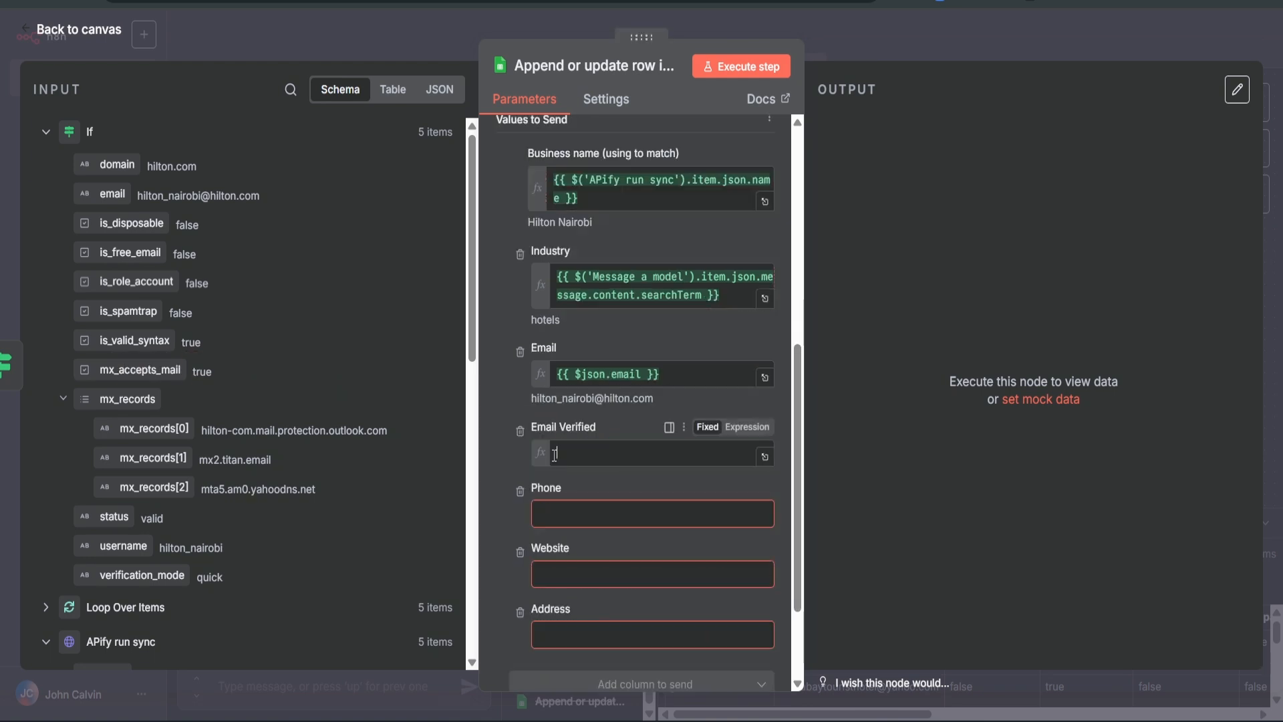
{"action": "left_click", "coordinate": [492, 403]}
Step: Map the Phone, Website and Address values to the phone, url and address fields from the APify run sync node
{"action": "scroll", "coordinate": [226, 318], "scroll_direction": "down", "scroll_amount": 3}
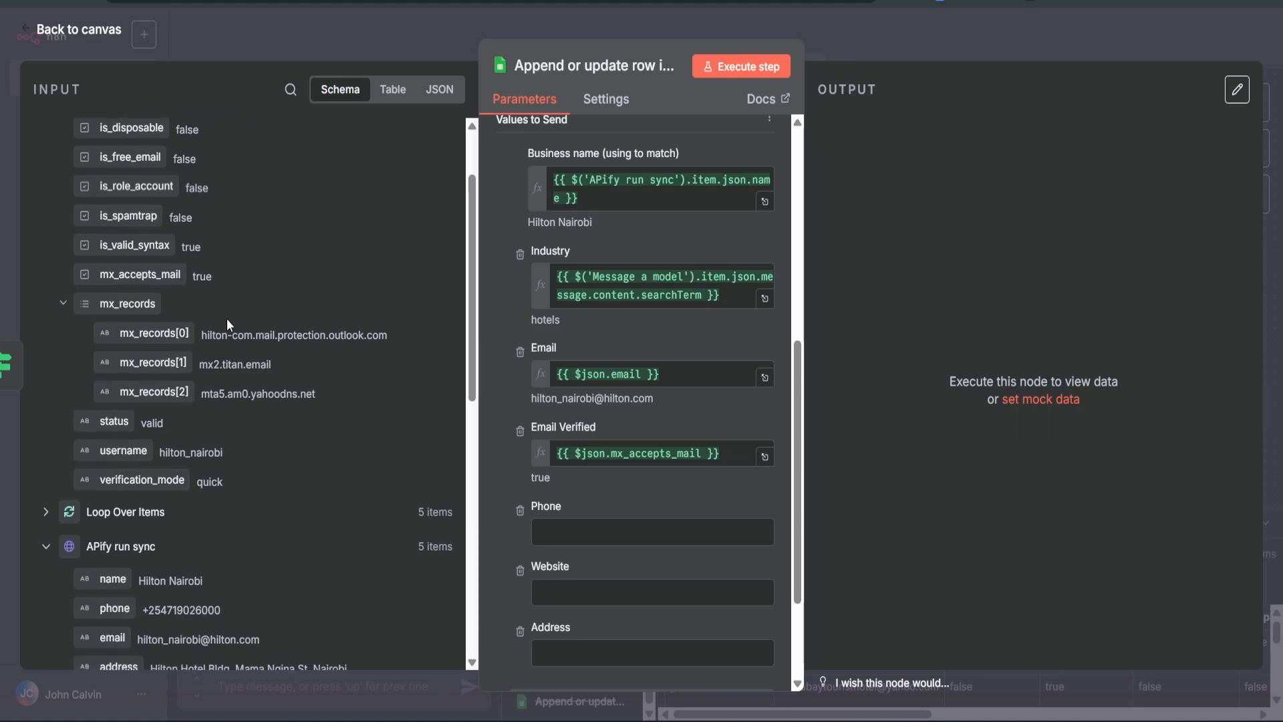
{"action": "scroll", "coordinate": [228, 321], "scroll_direction": "down", "scroll_amount": 3}
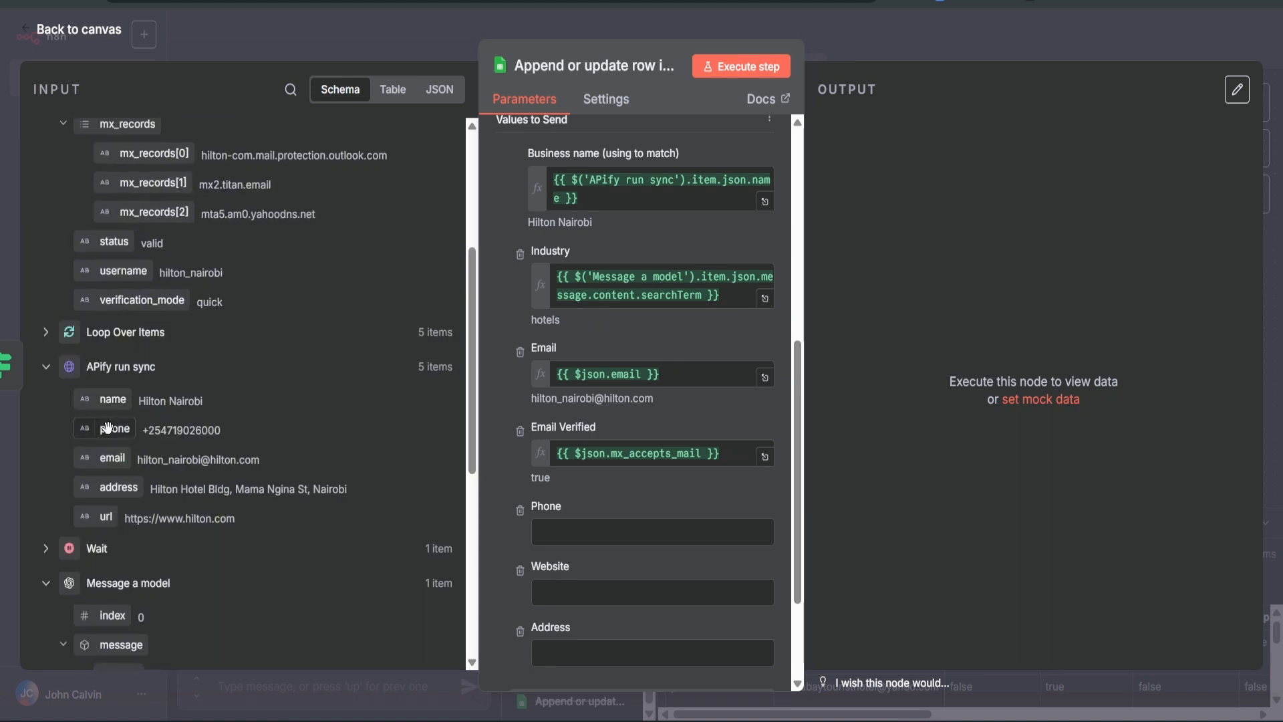
{"action": "left_click_drag", "start_coordinate": [107, 427], "coordinate": [552, 526]}
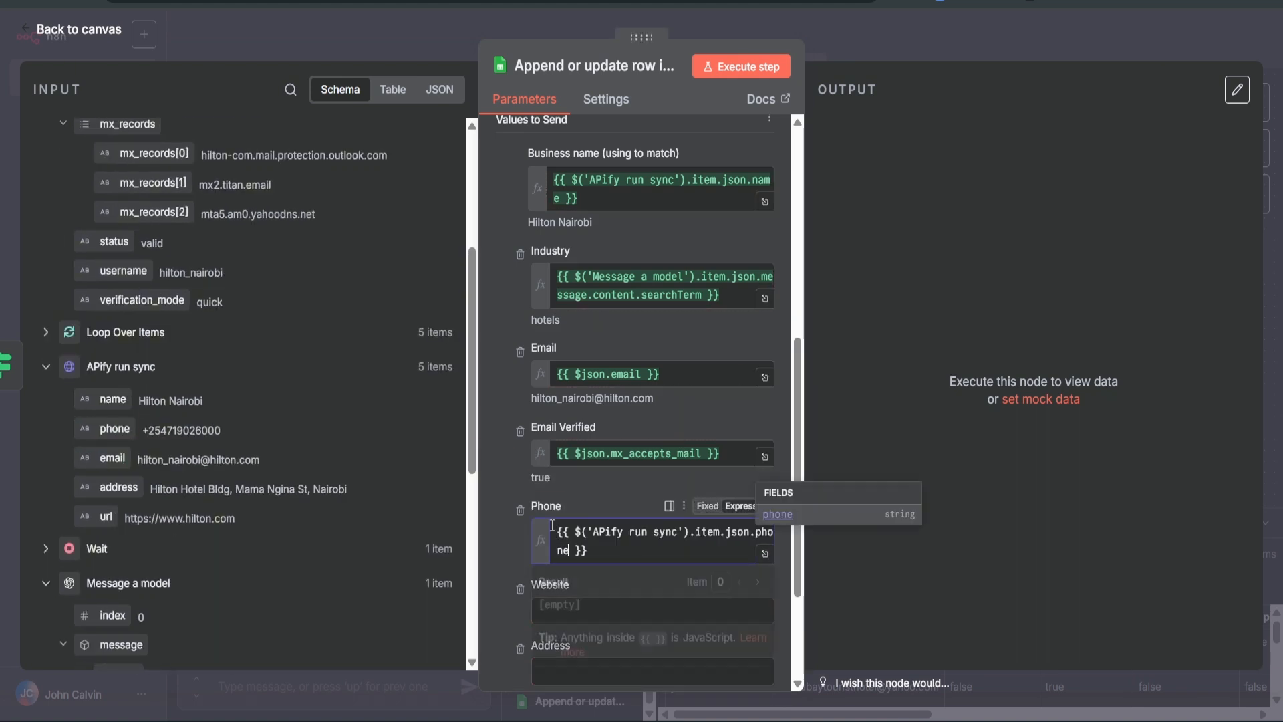
{"action": "scroll", "coordinate": [552, 526], "scroll_direction": "down", "scroll_amount": 3}
{"action": "scroll", "coordinate": [104, 217], "scroll_direction": "down", "scroll_amount": 5}
{"action": "left_click_drag", "start_coordinate": [107, 212], "coordinate": [598, 546]}
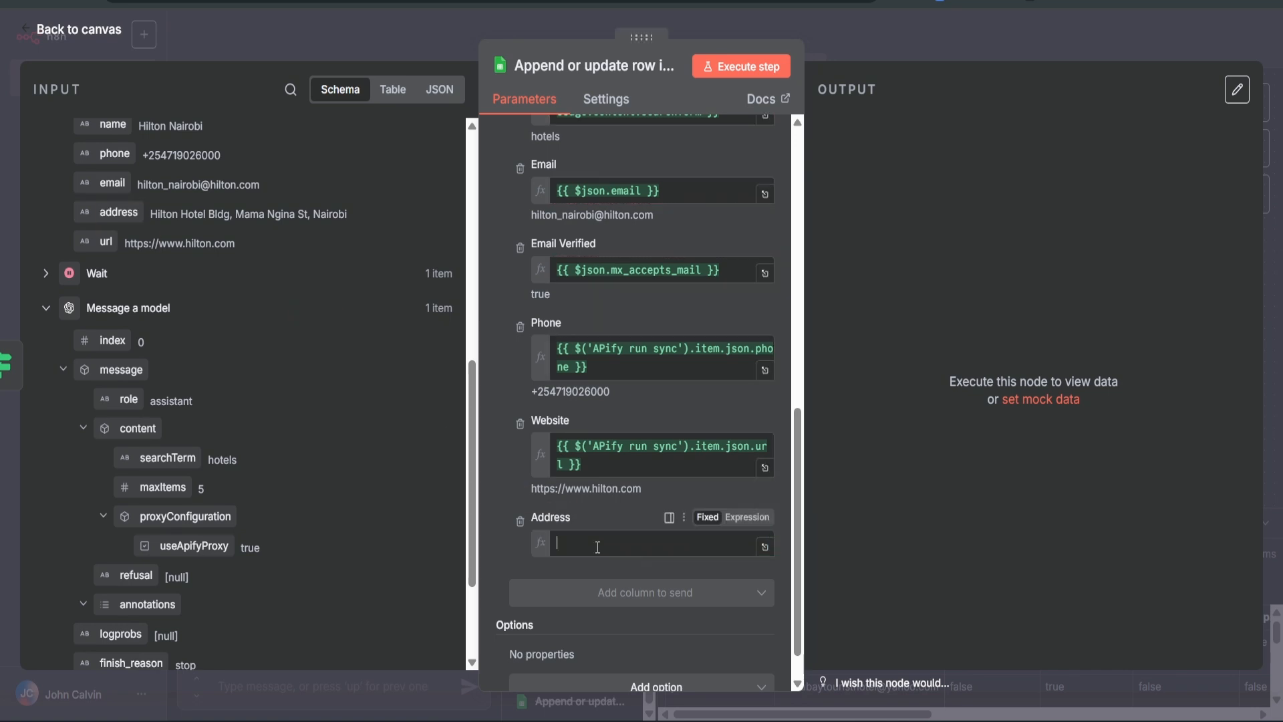
Step: Execute the Google Sheets append or update node and review its output table
{"action": "left_click", "coordinate": [731, 66]}
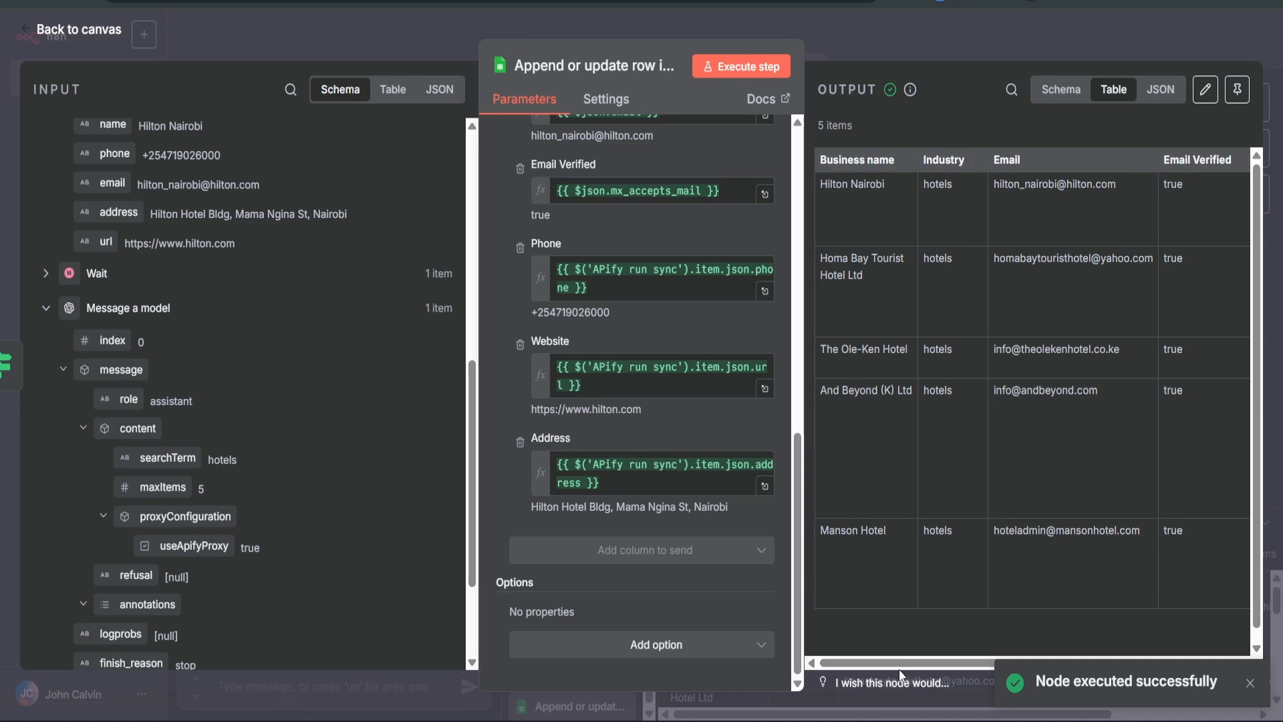
{"action": "mouse_move", "coordinate": [901, 665]}
{"action": "left_mouse_down"}
{"action": "mouse_move", "coordinate": [924, 667]}
{"action": "mouse_move", "coordinate": [889, 664]}
{"action": "left_mouse_up"}
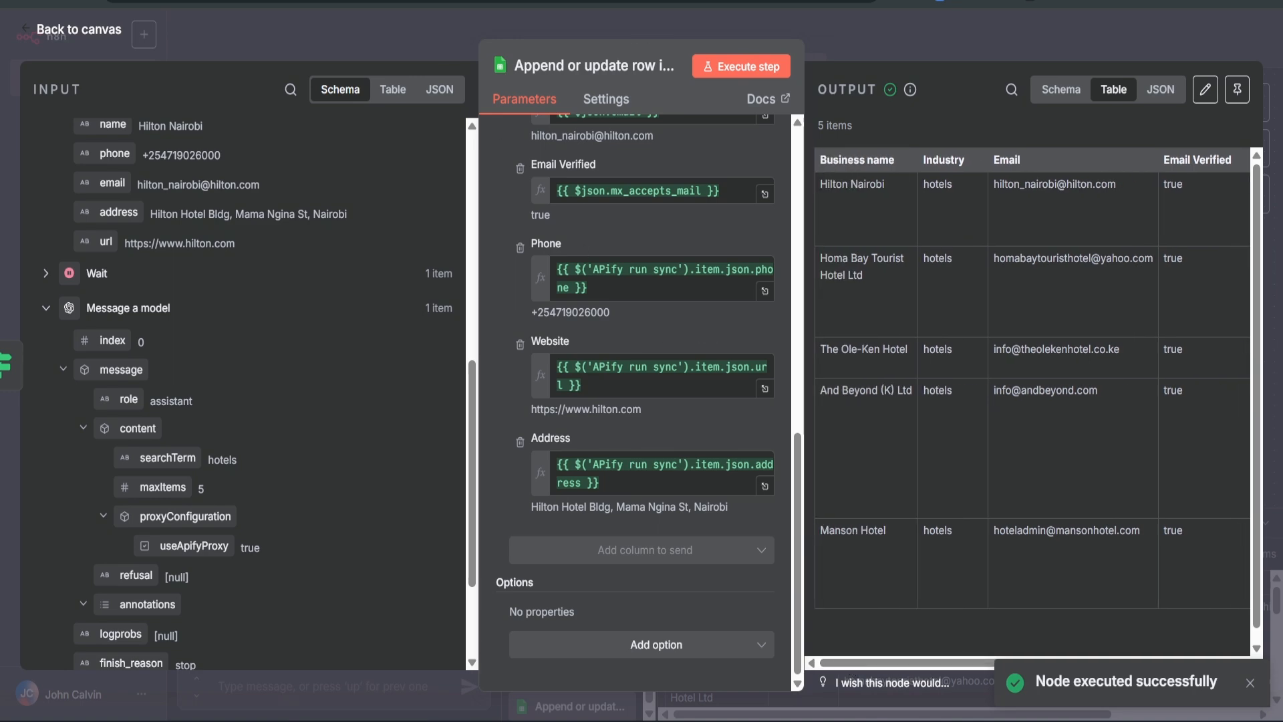